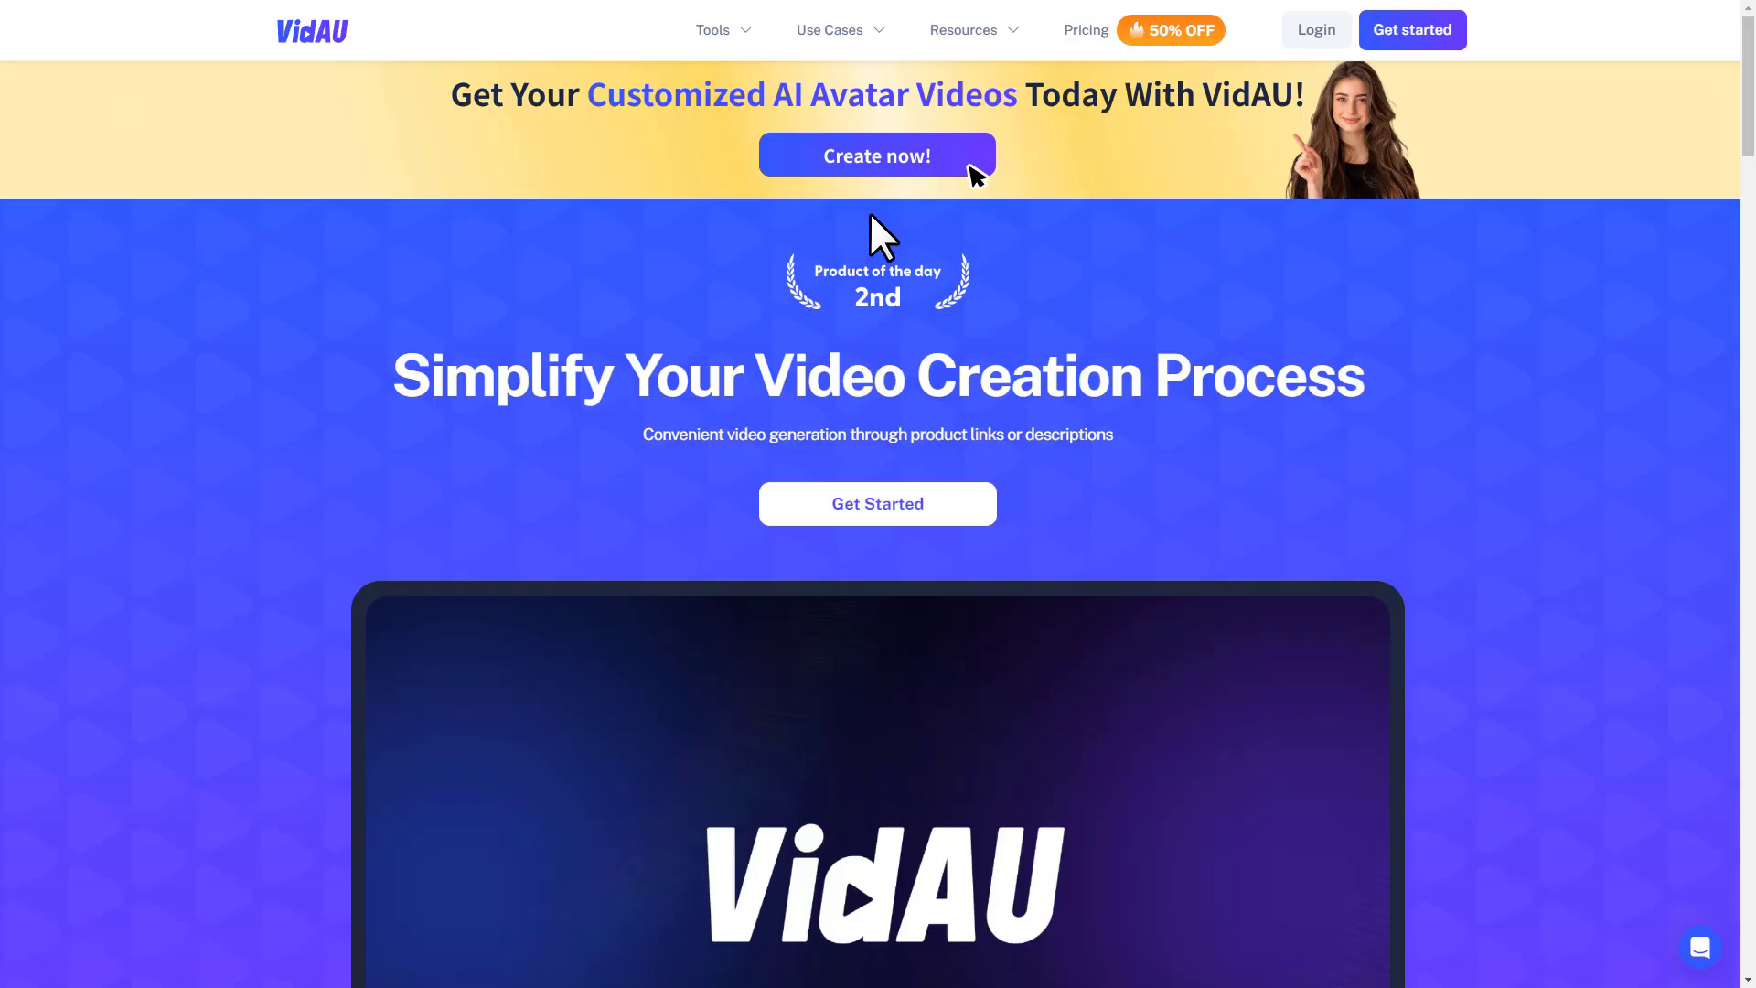
Step: Scroll down to the homepage promo video and start it playing
scroll(894, 411, down, 2)
scroll(894, 421, down, 2)
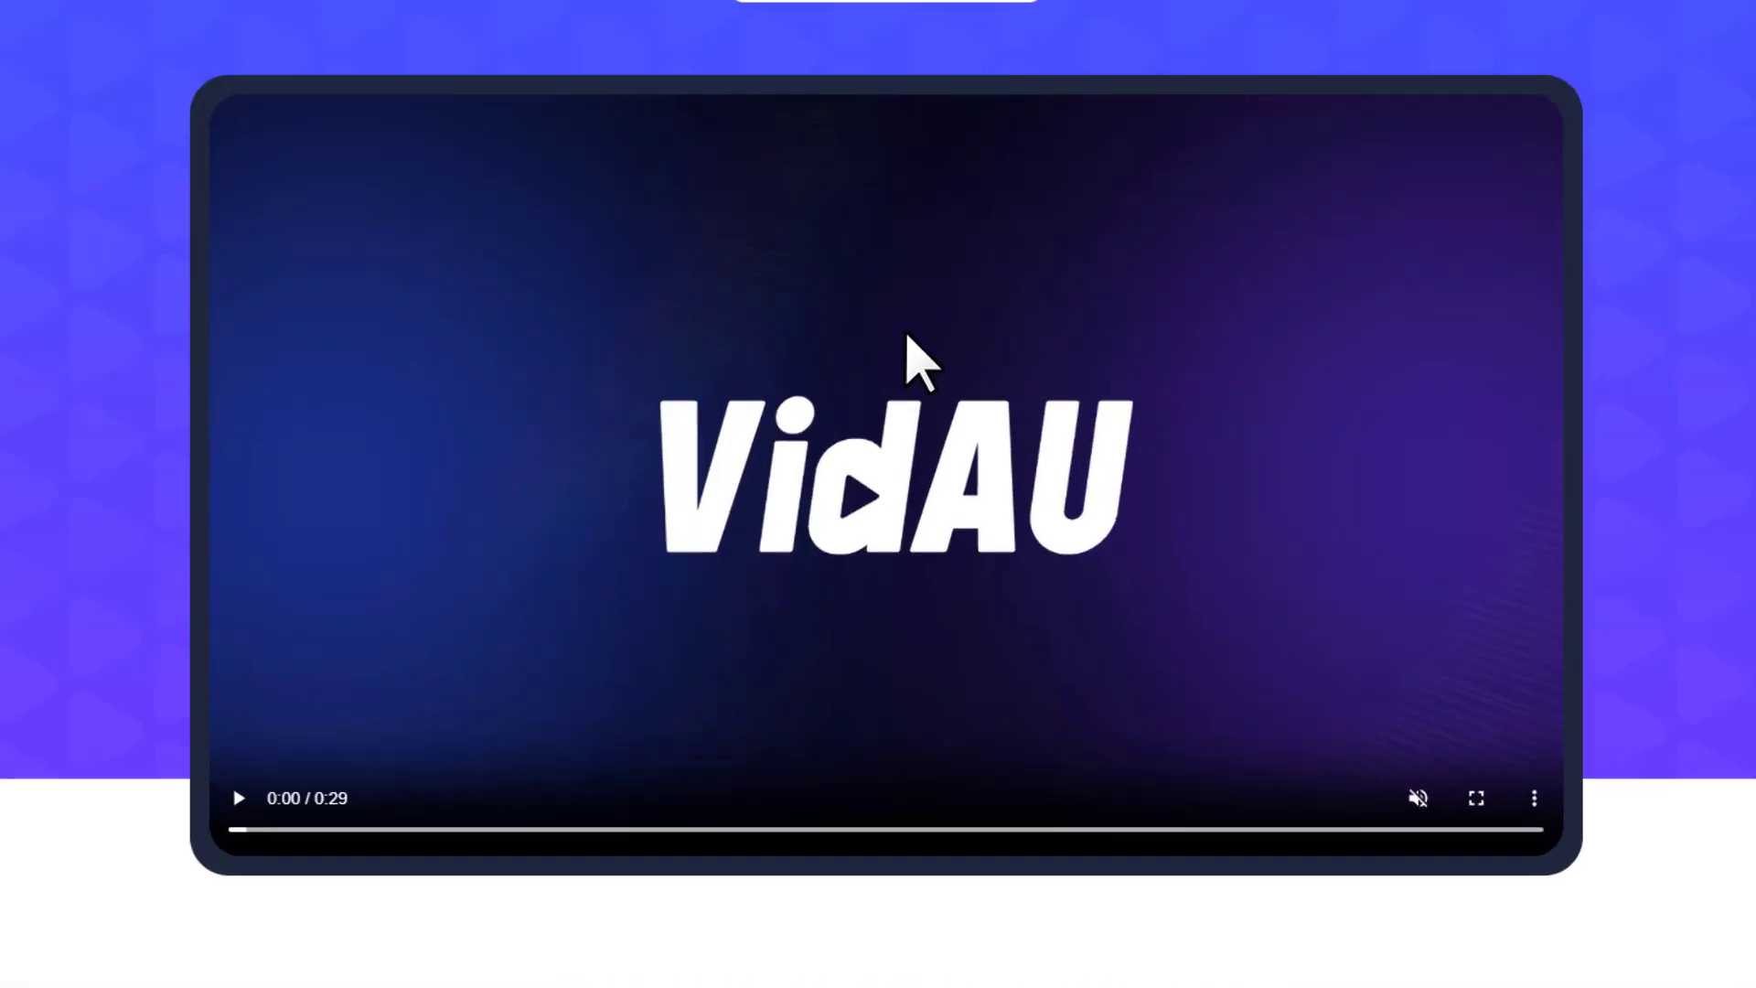
click(894, 432)
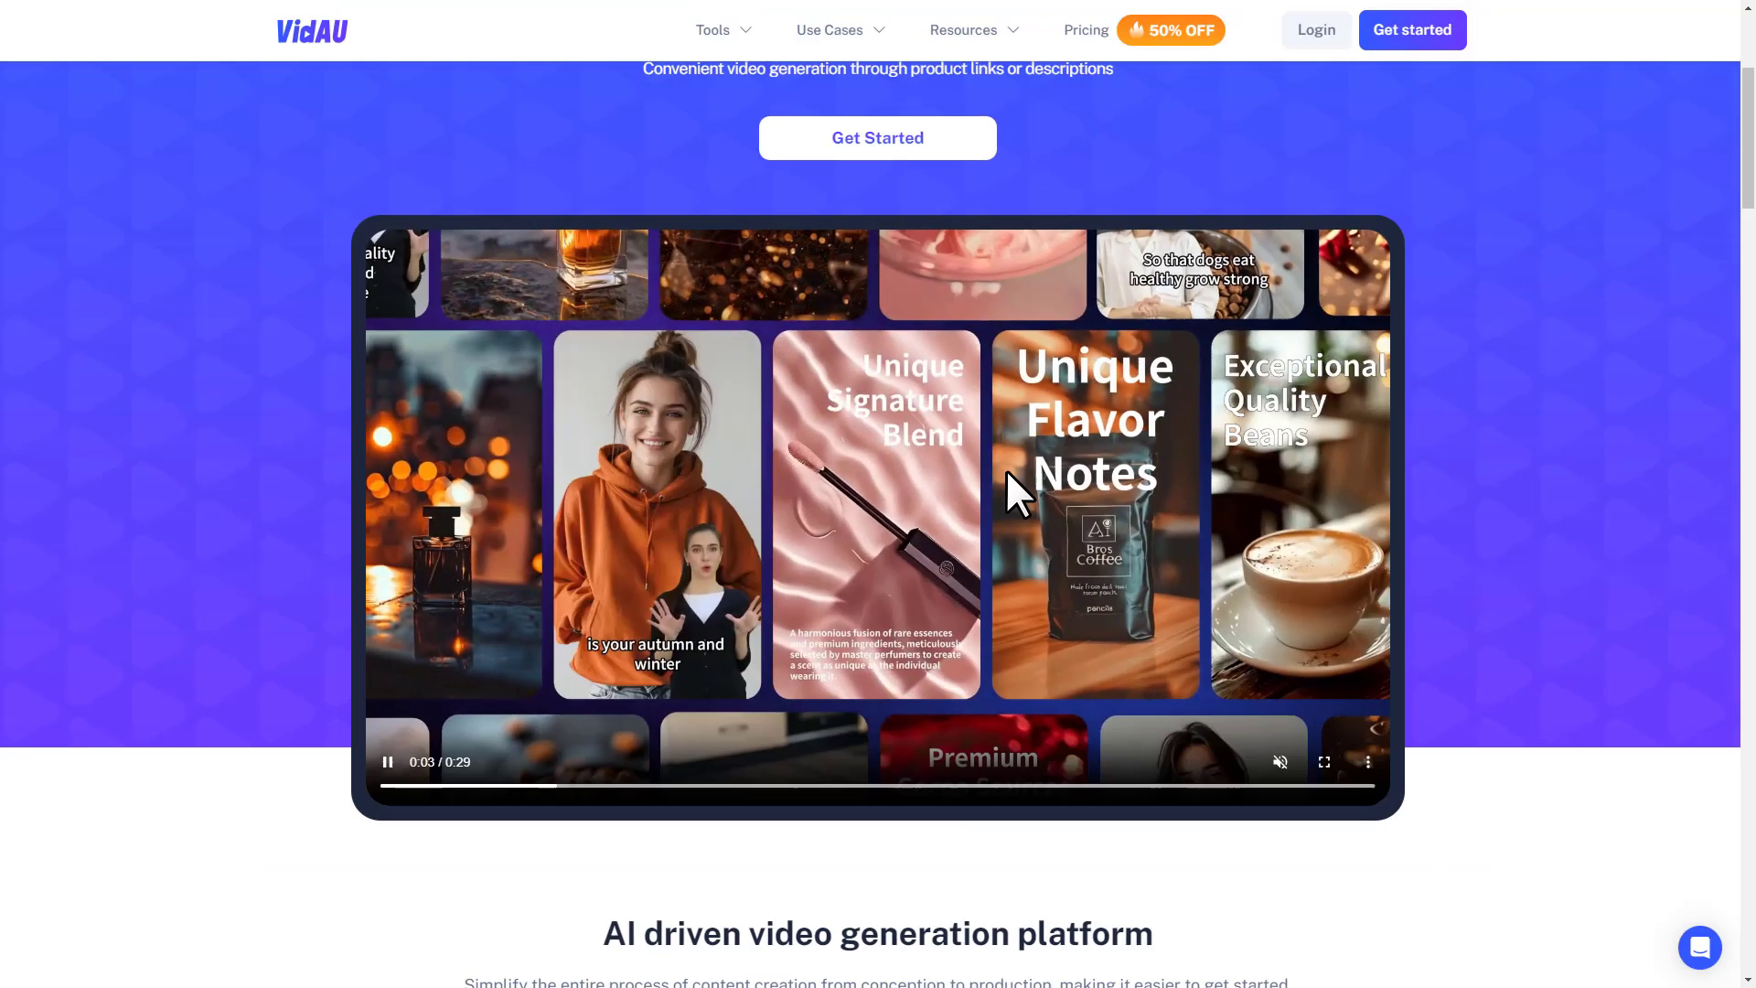
scroll(933, 604, down, 8)
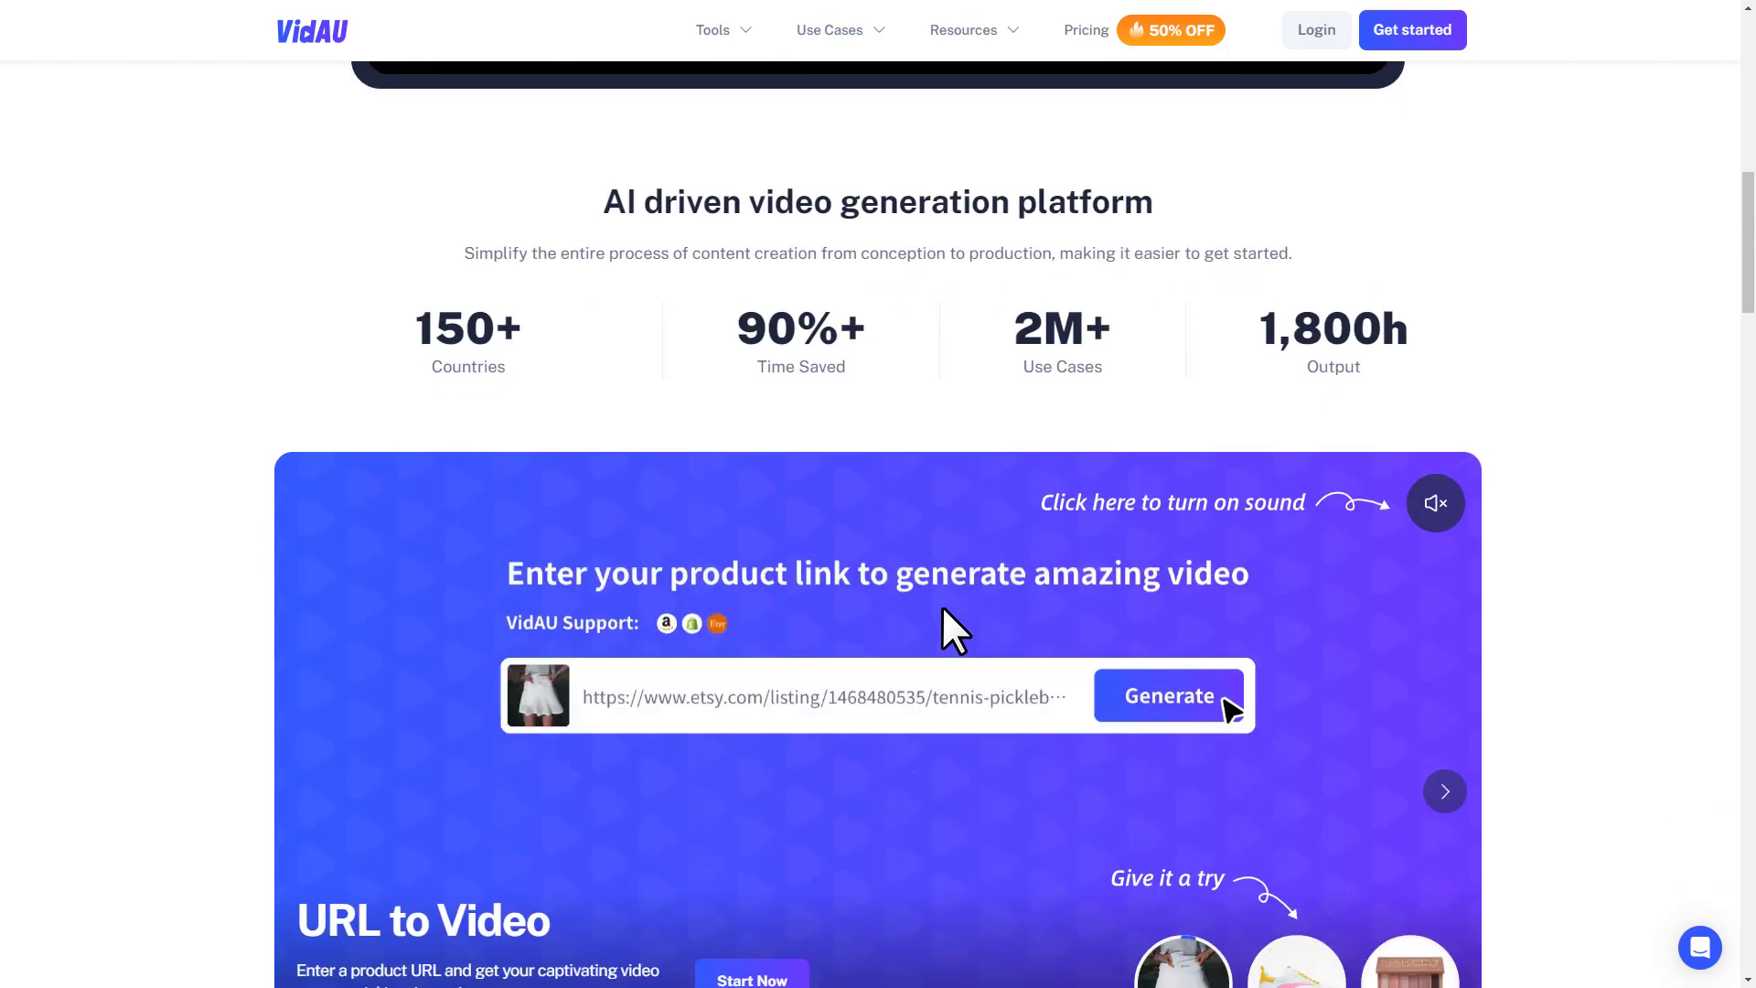
scroll(943, 608, down, 7)
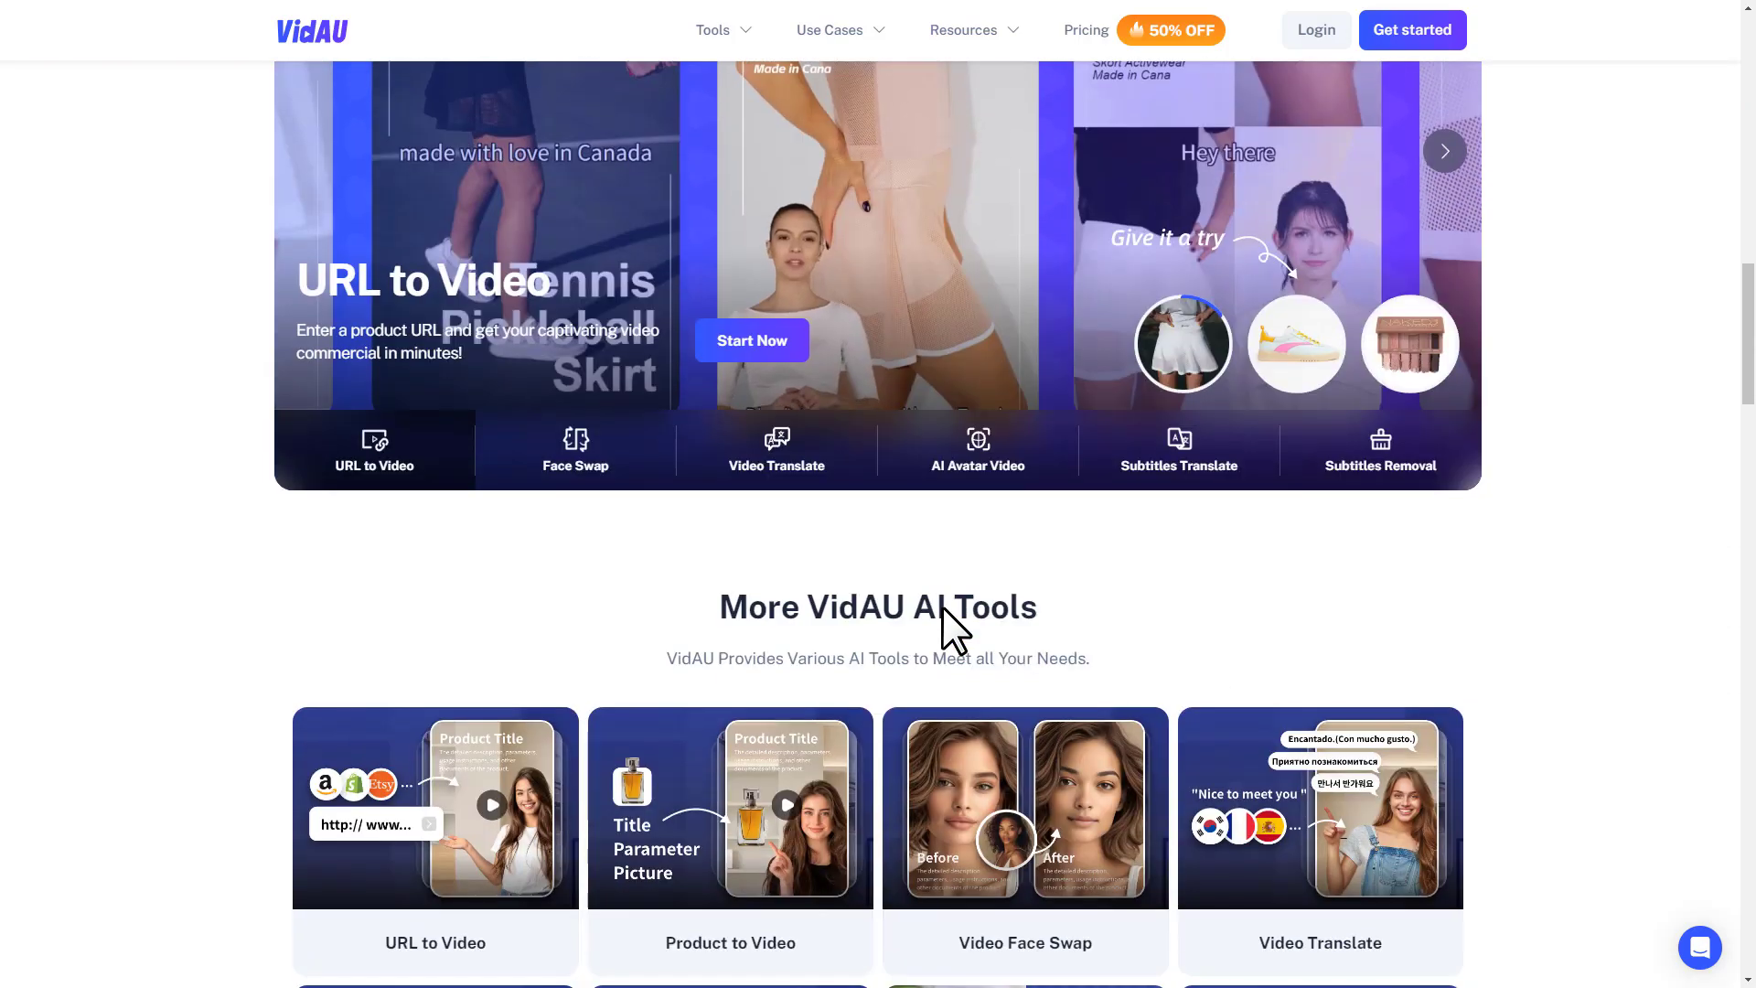
scroll(942, 606, down, 6)
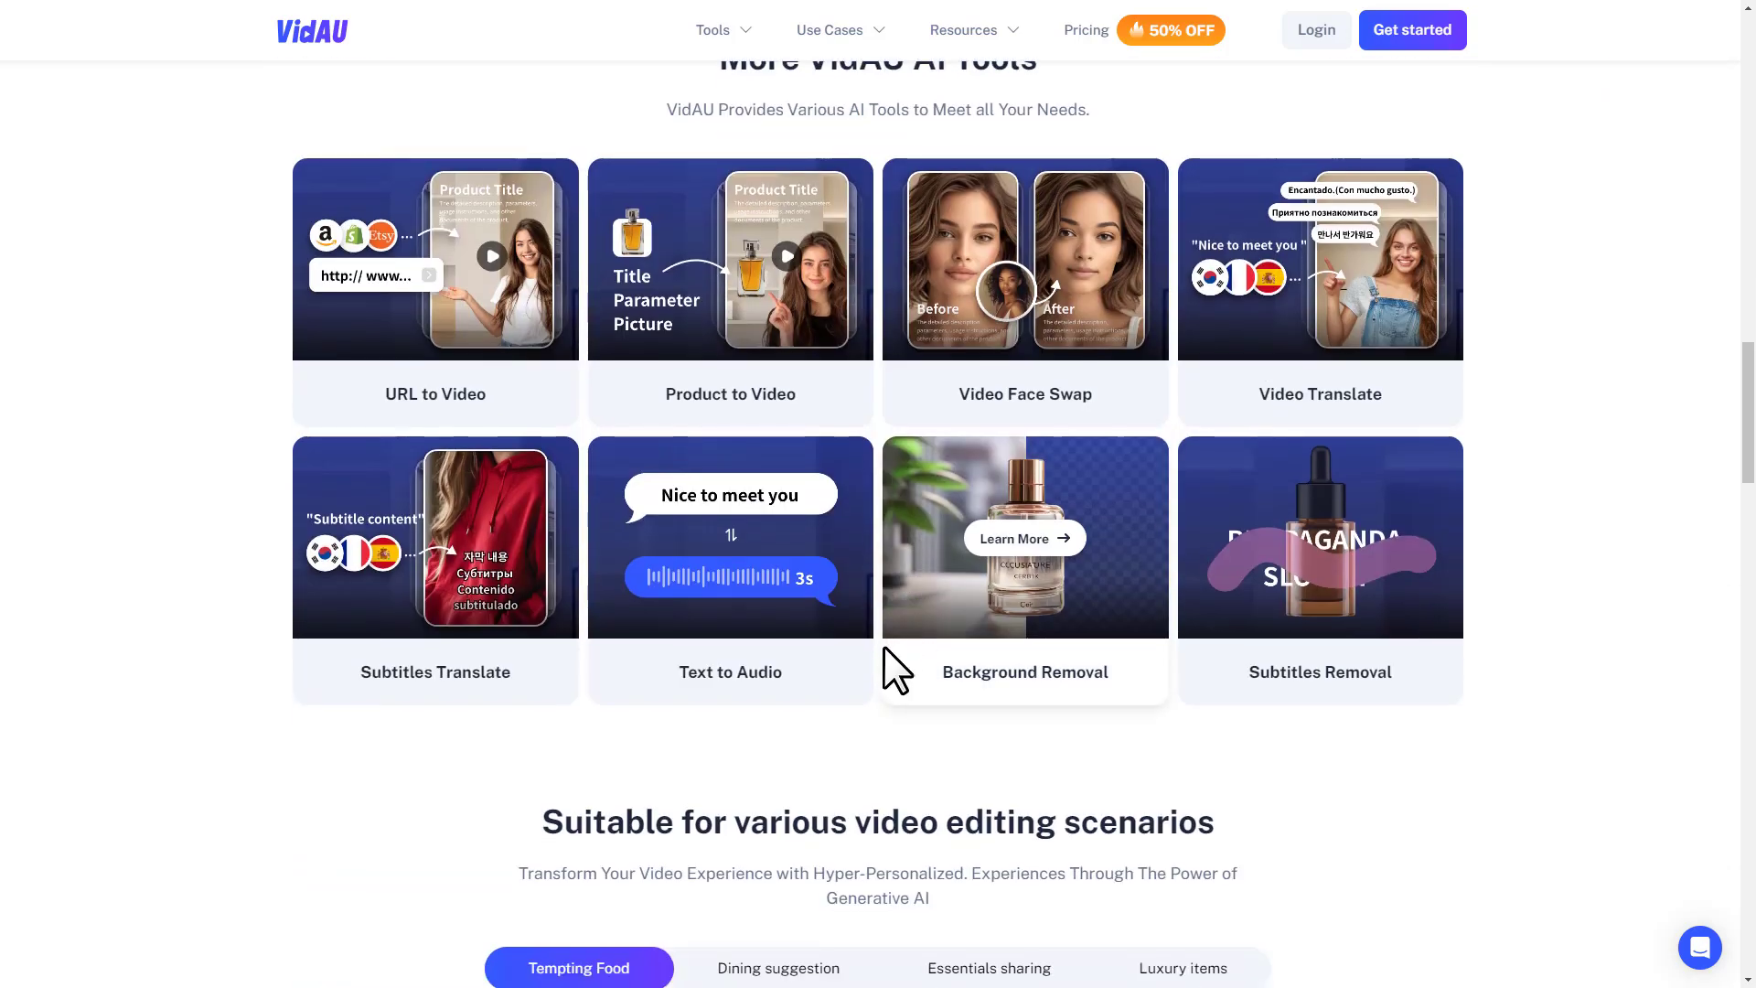
scroll(883, 645, down, 8)
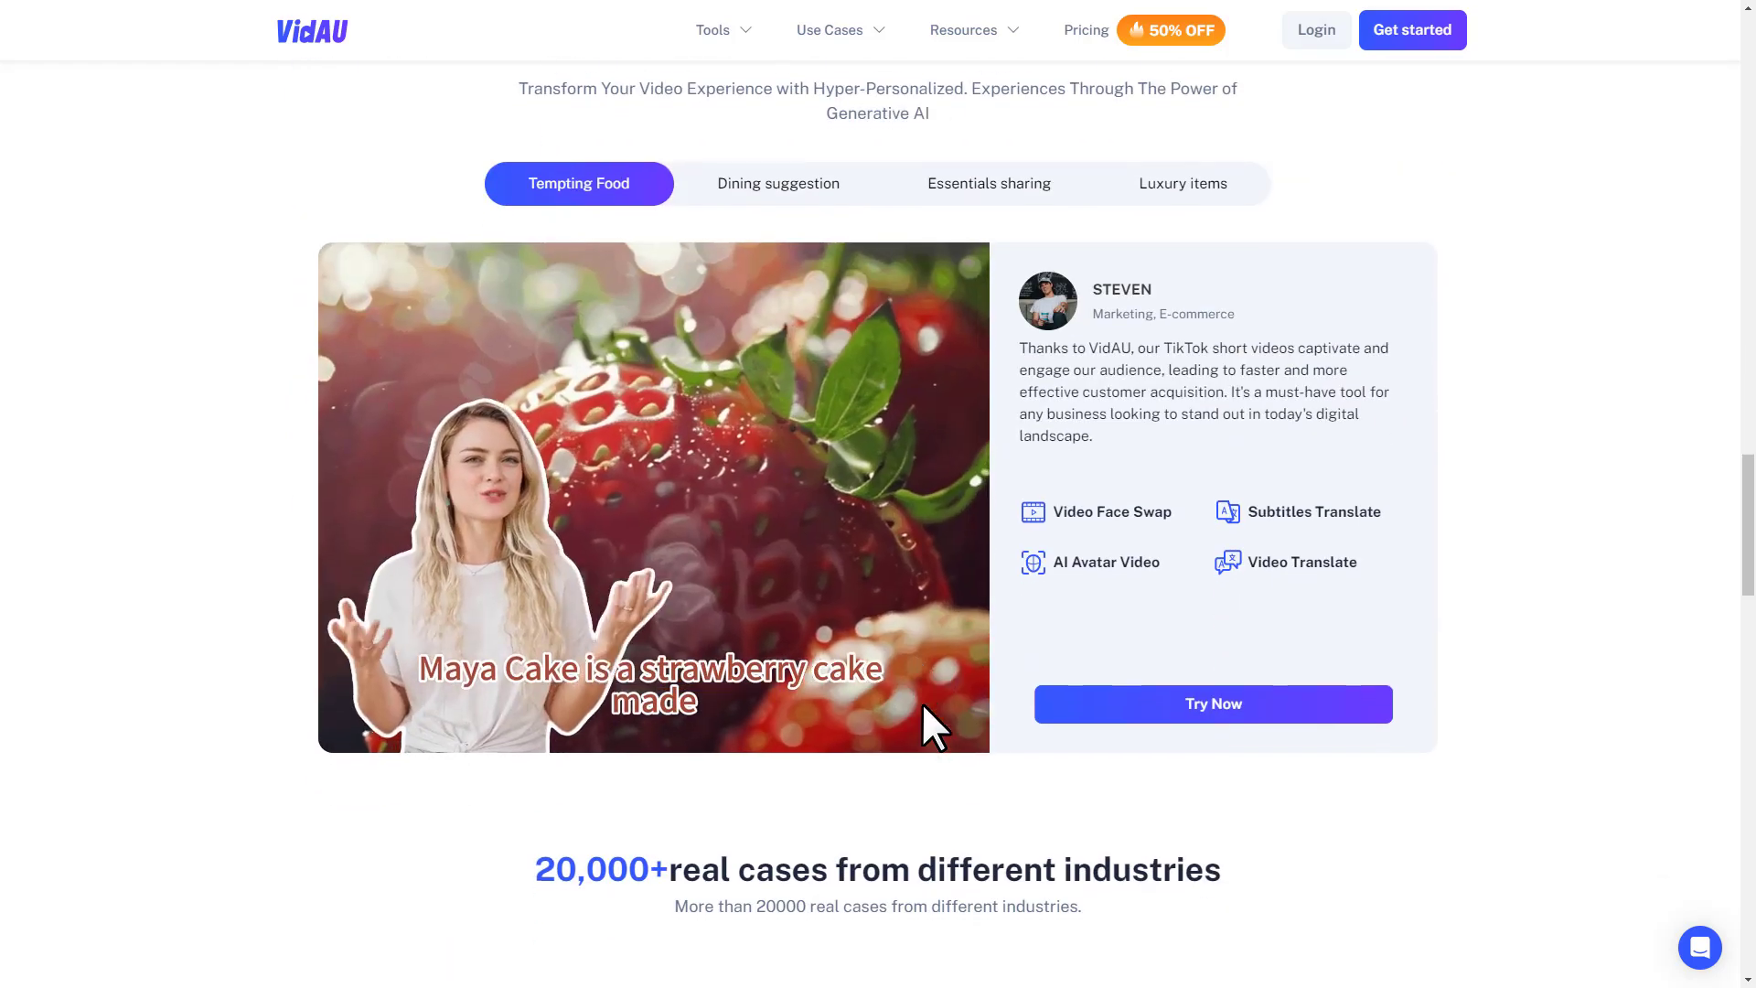
scroll(920, 704, down, 11)
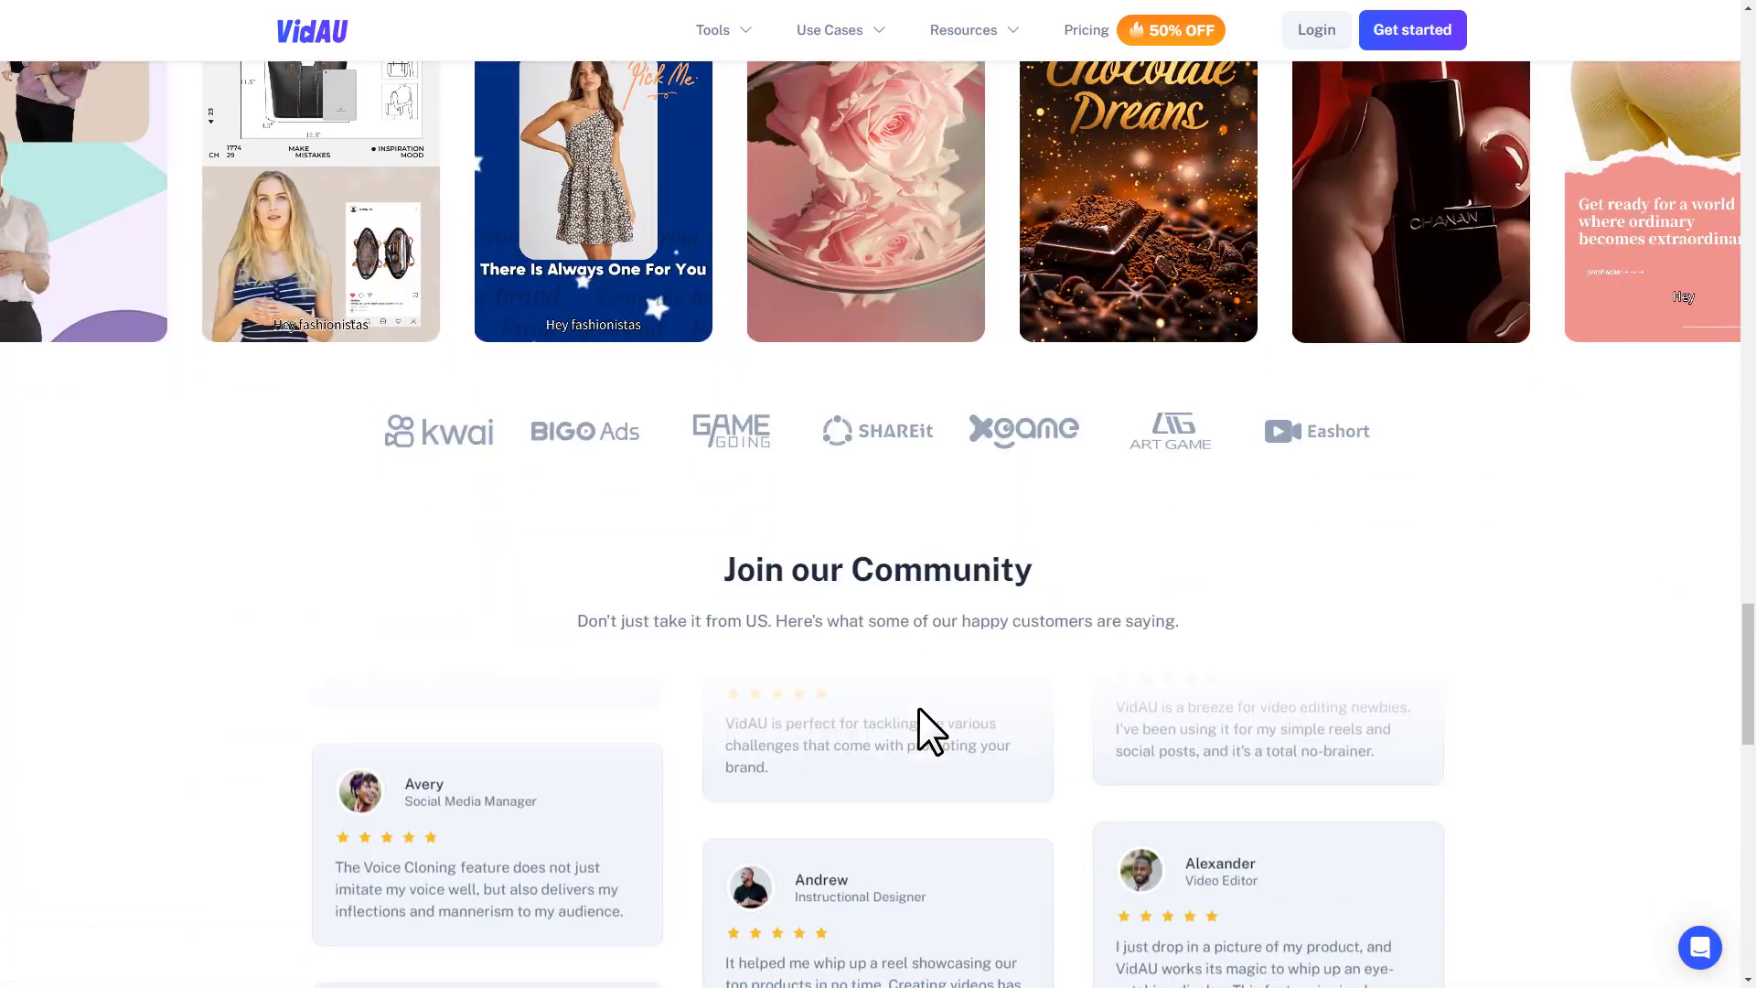
scroll(918, 709, down, 11)
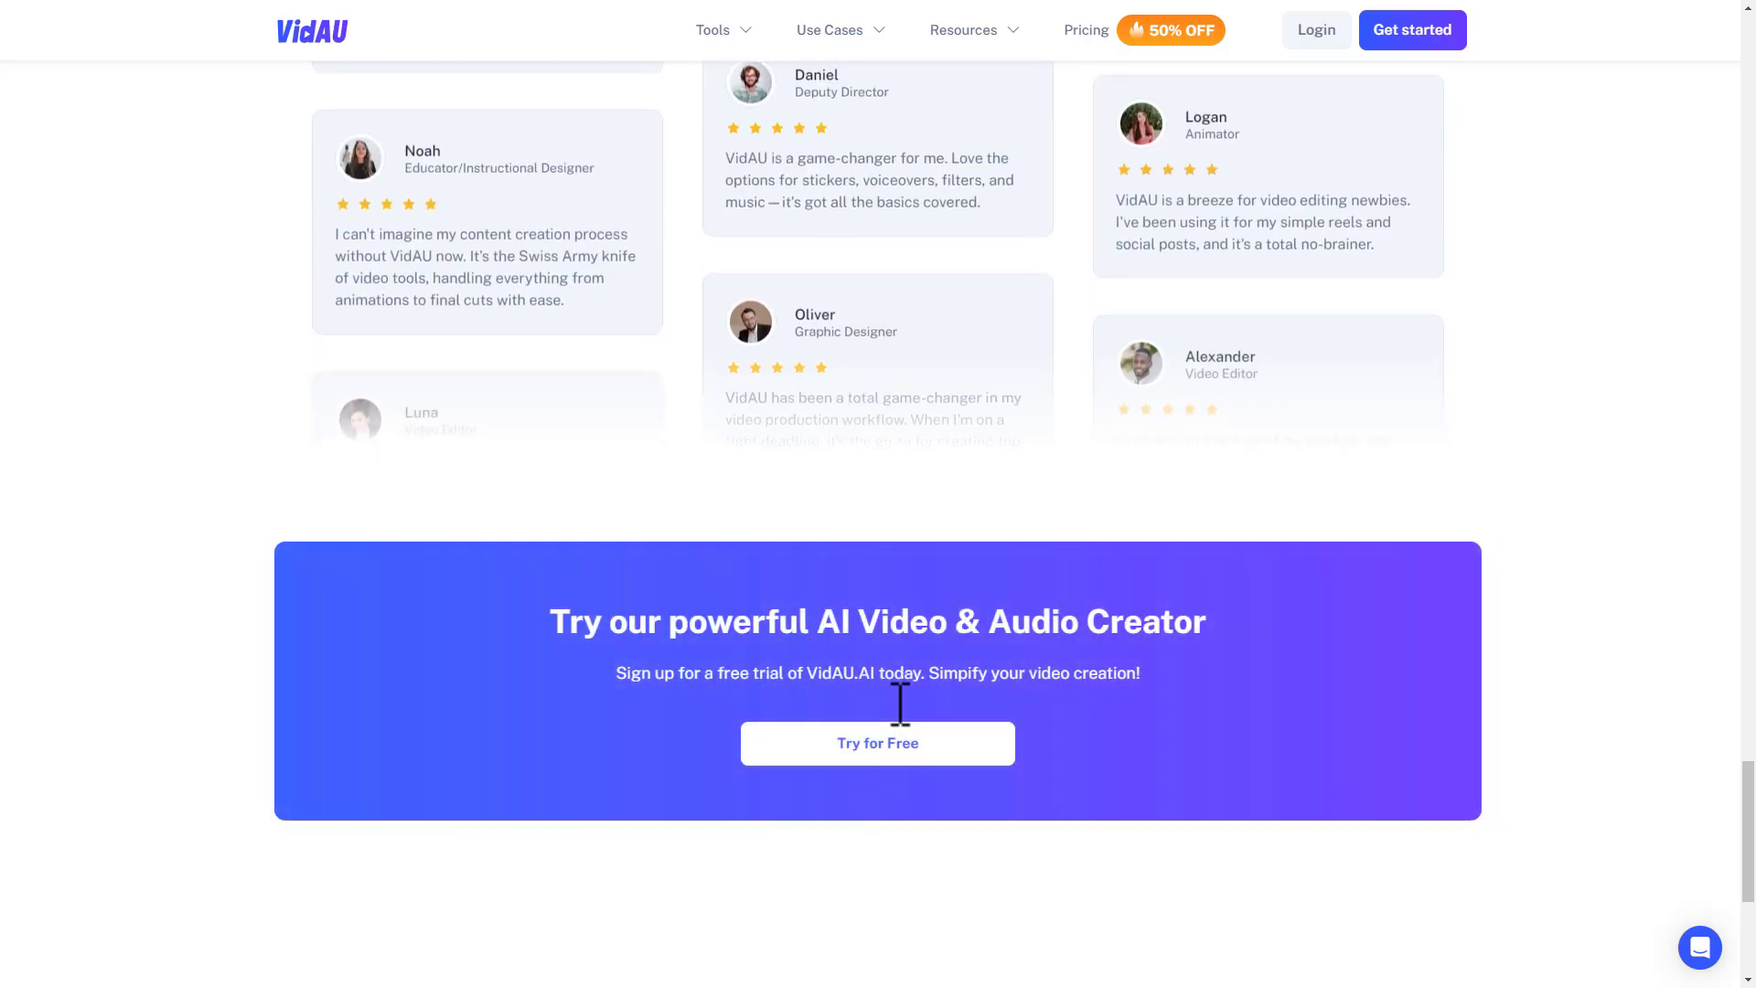
scroll(900, 704, down, 5)
key(Home)
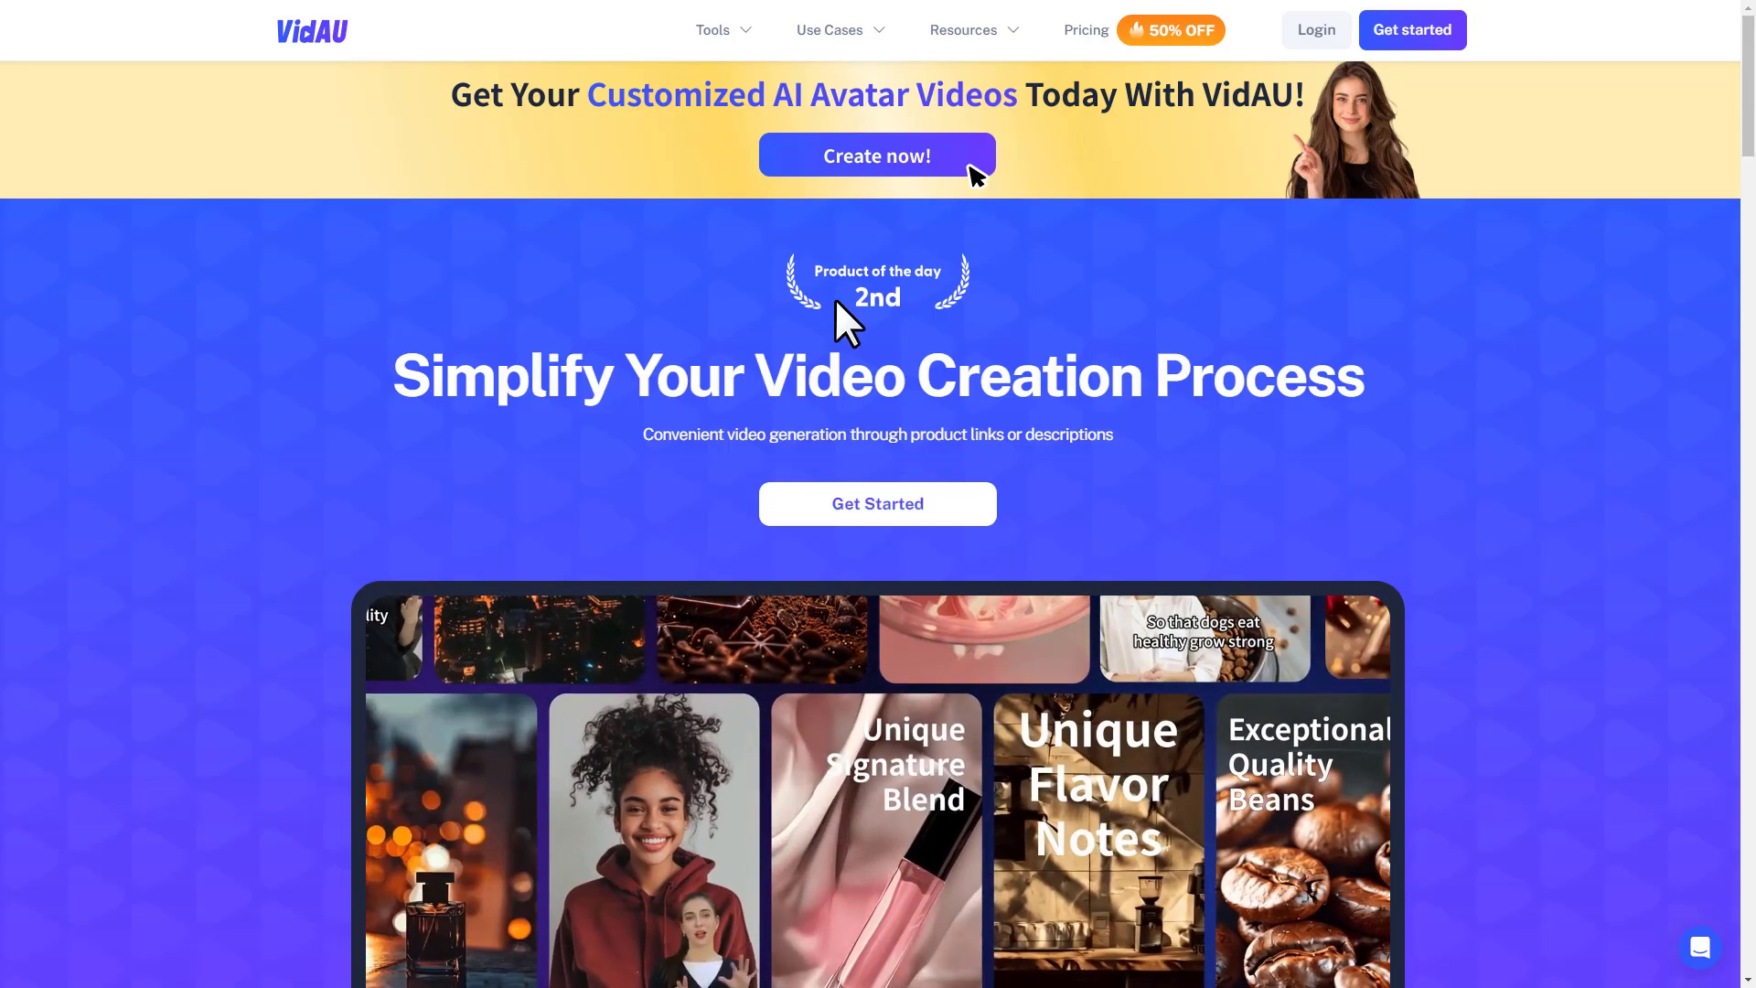
Step: Bring up the Tools menu in the VidAU homepage header
mouse_move(737, 46)
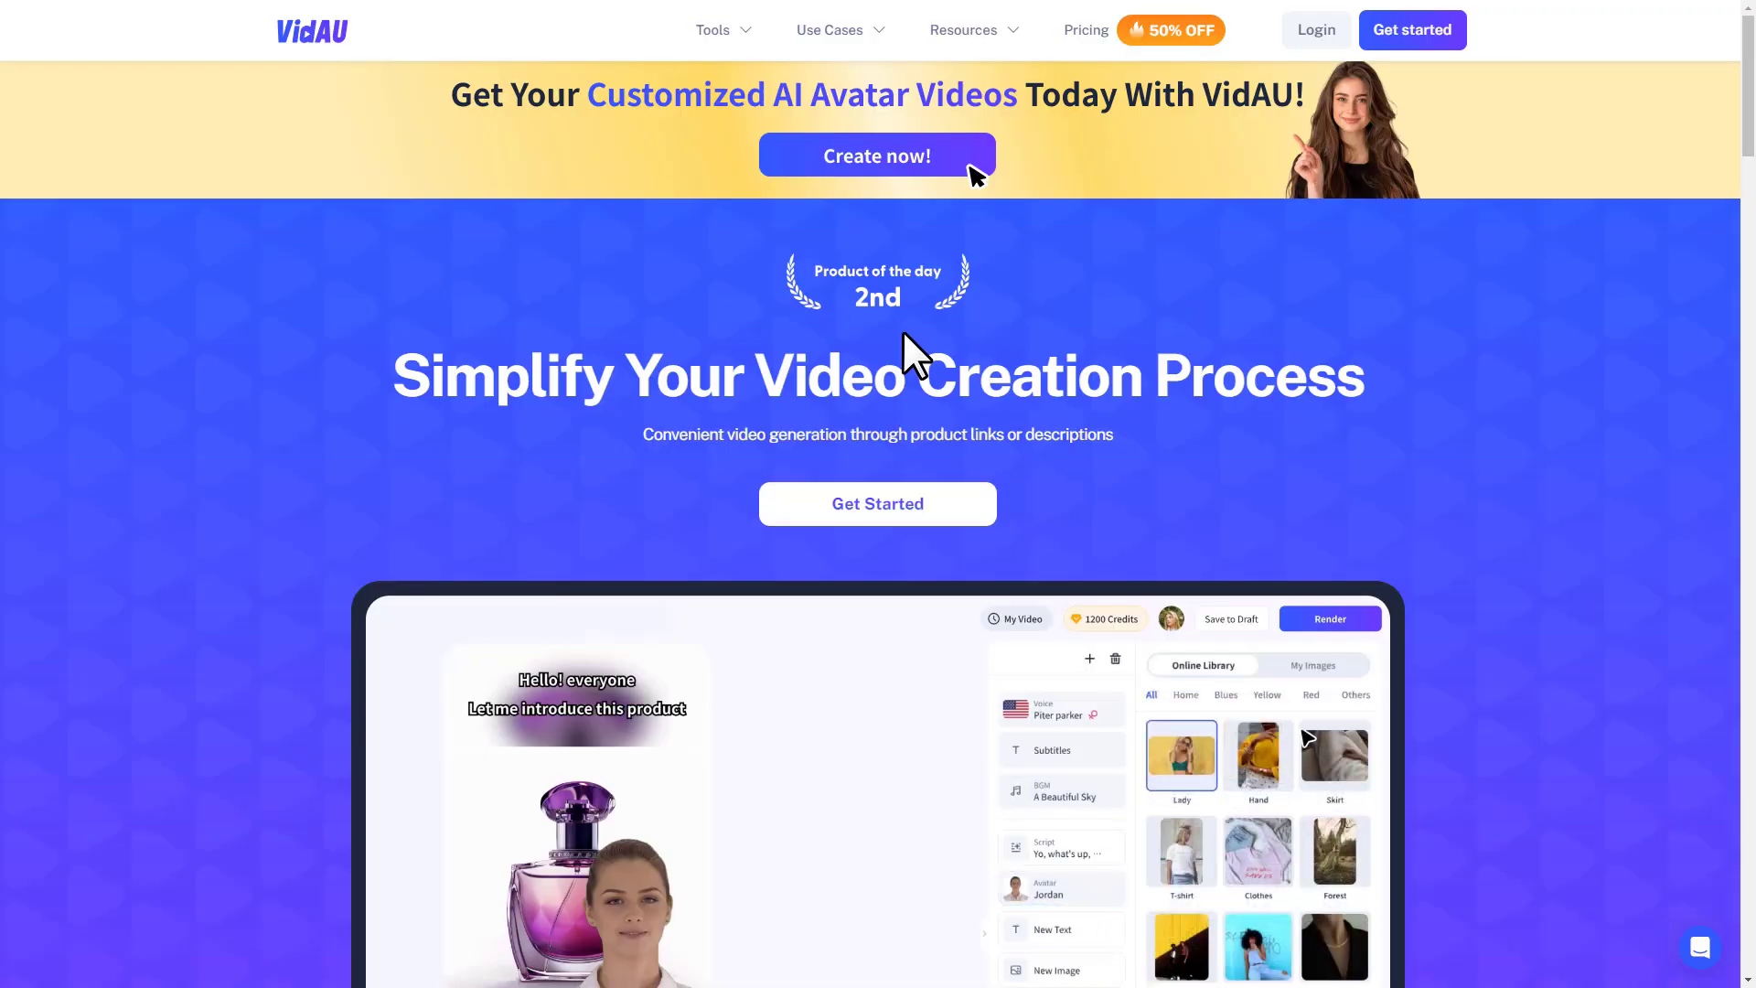
Step: Sign up with an e-mail address, the verification code and a password
click(901, 531)
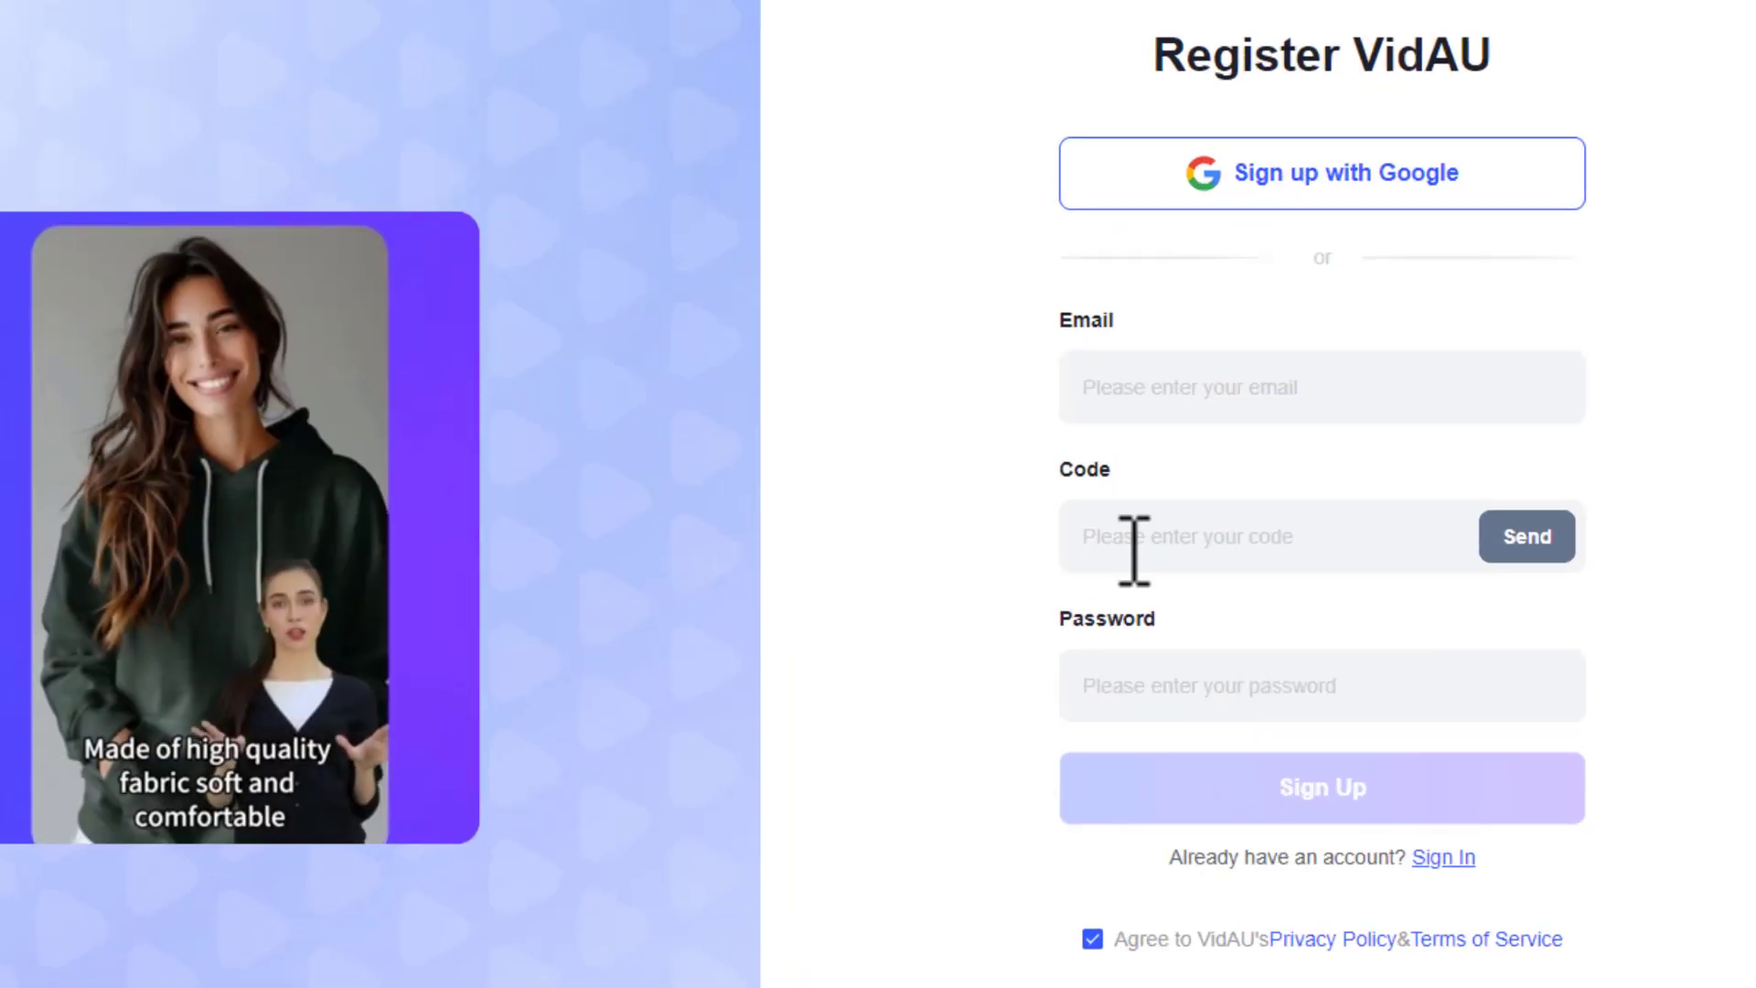
click(1210, 384)
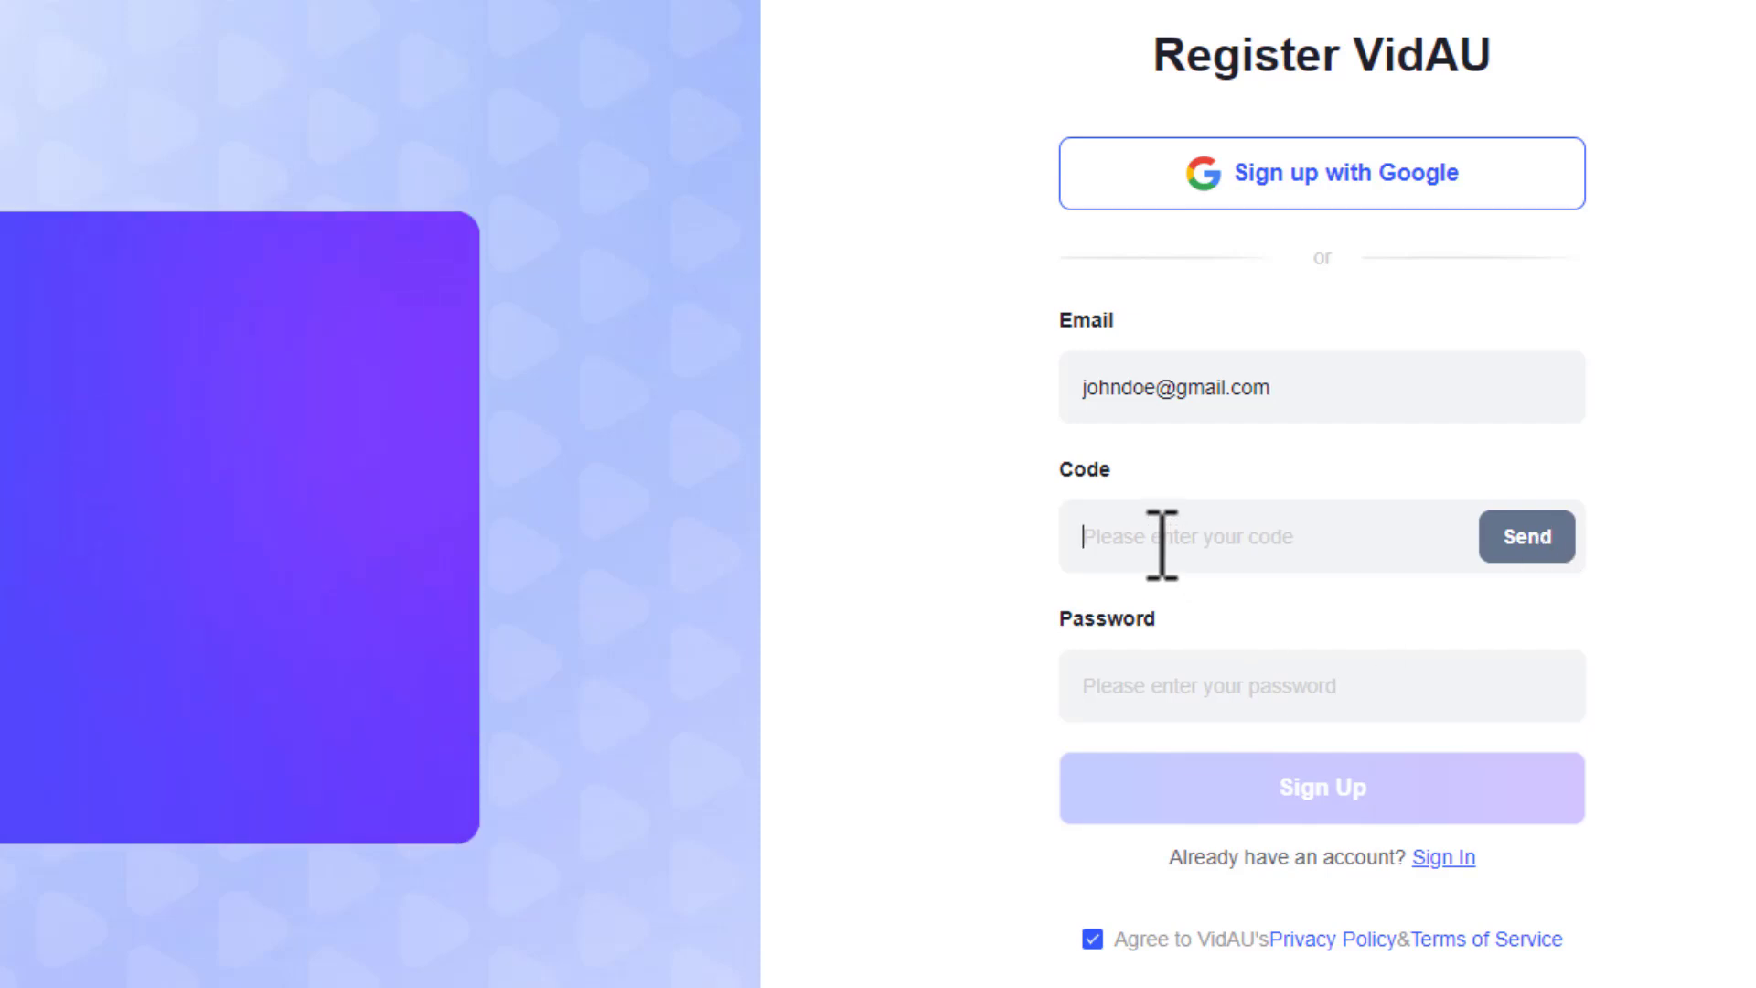
click(1183, 704)
text(•••)
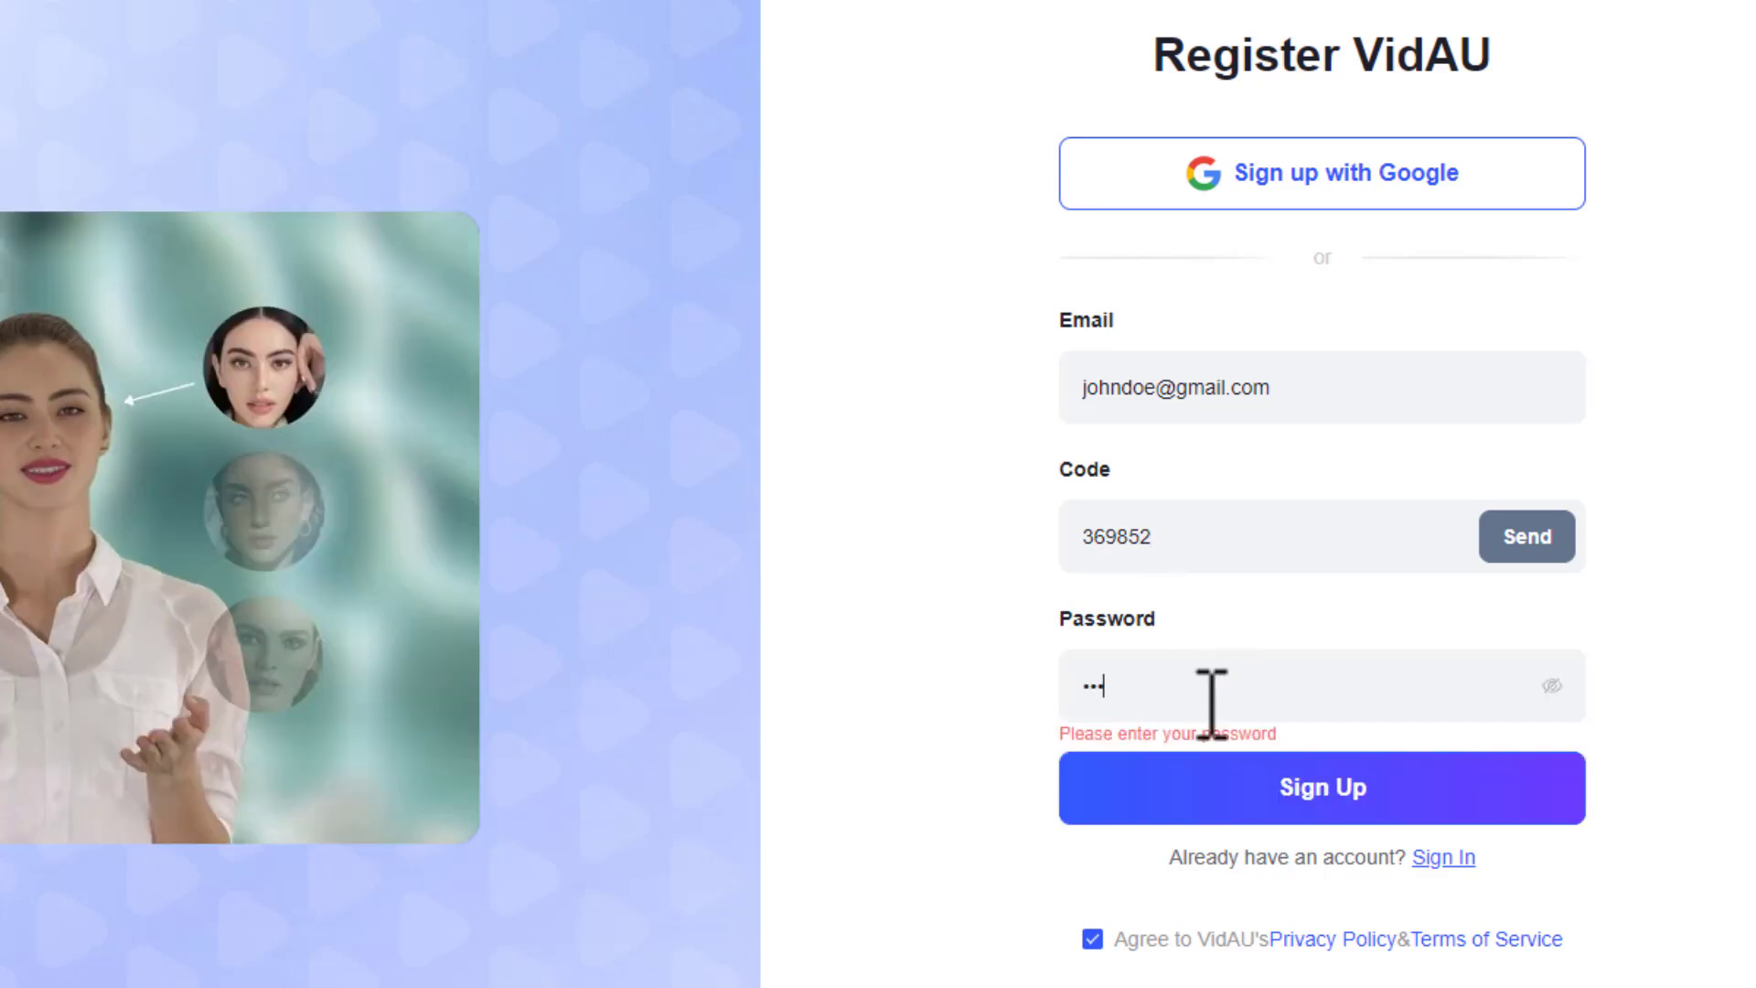
text(•••••••)
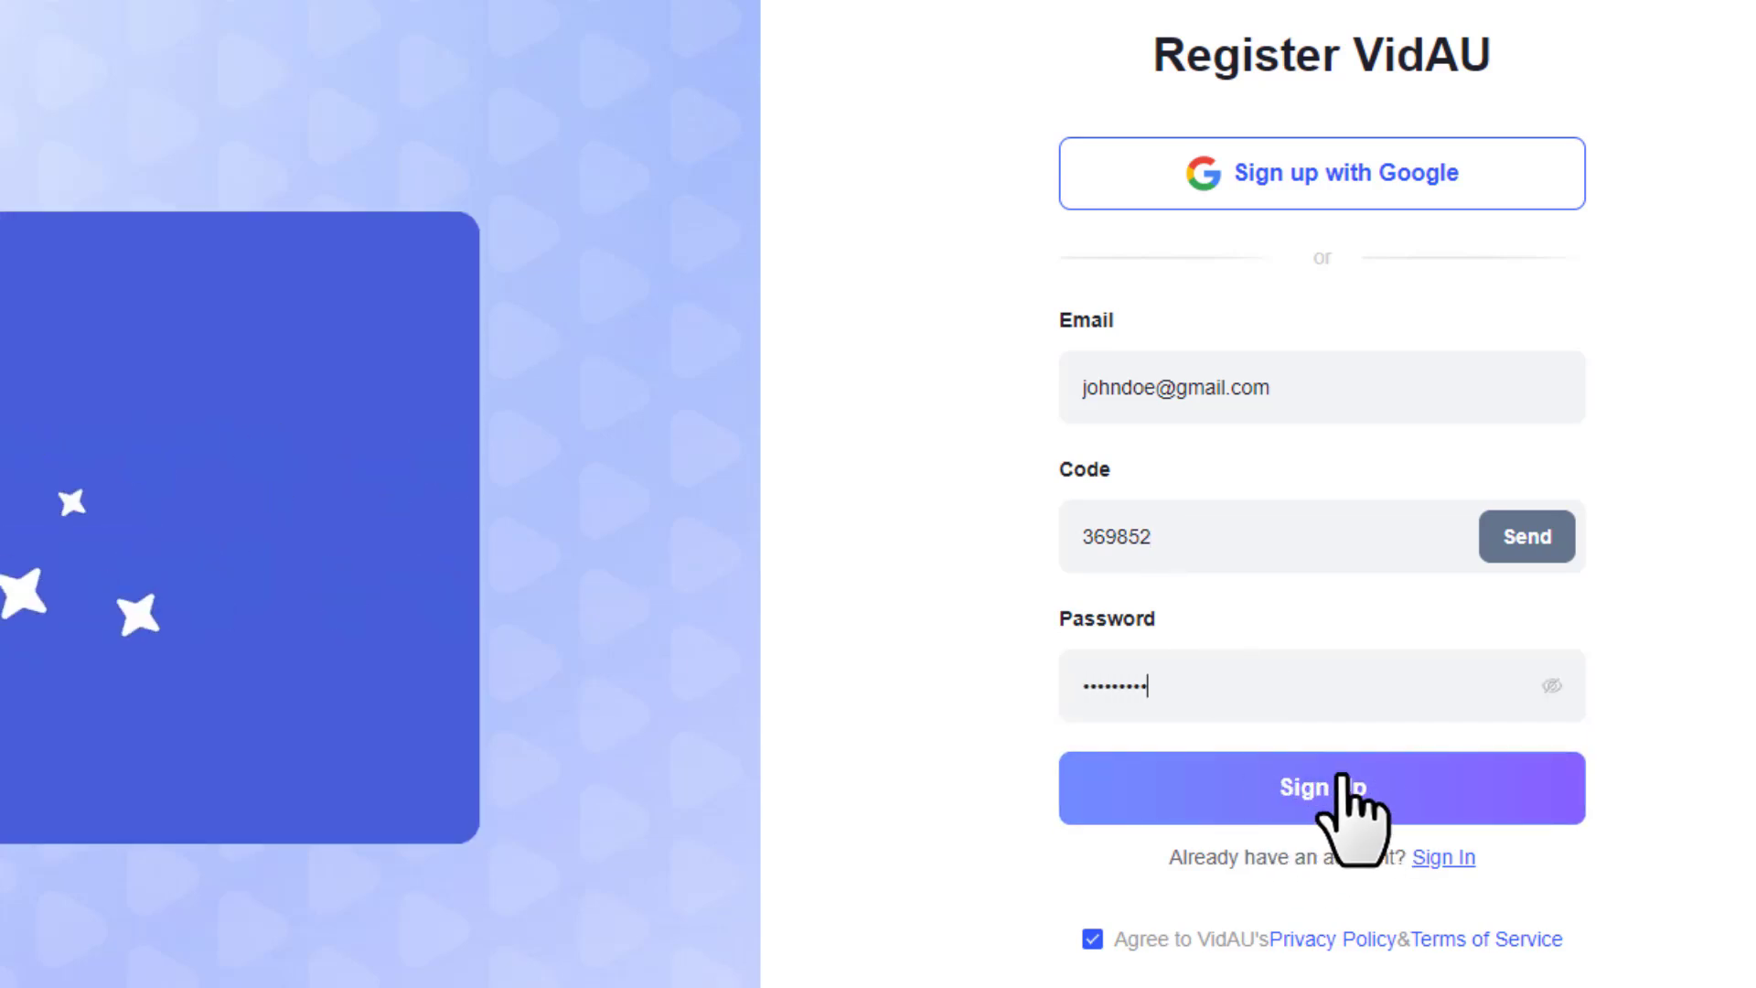
click(1353, 813)
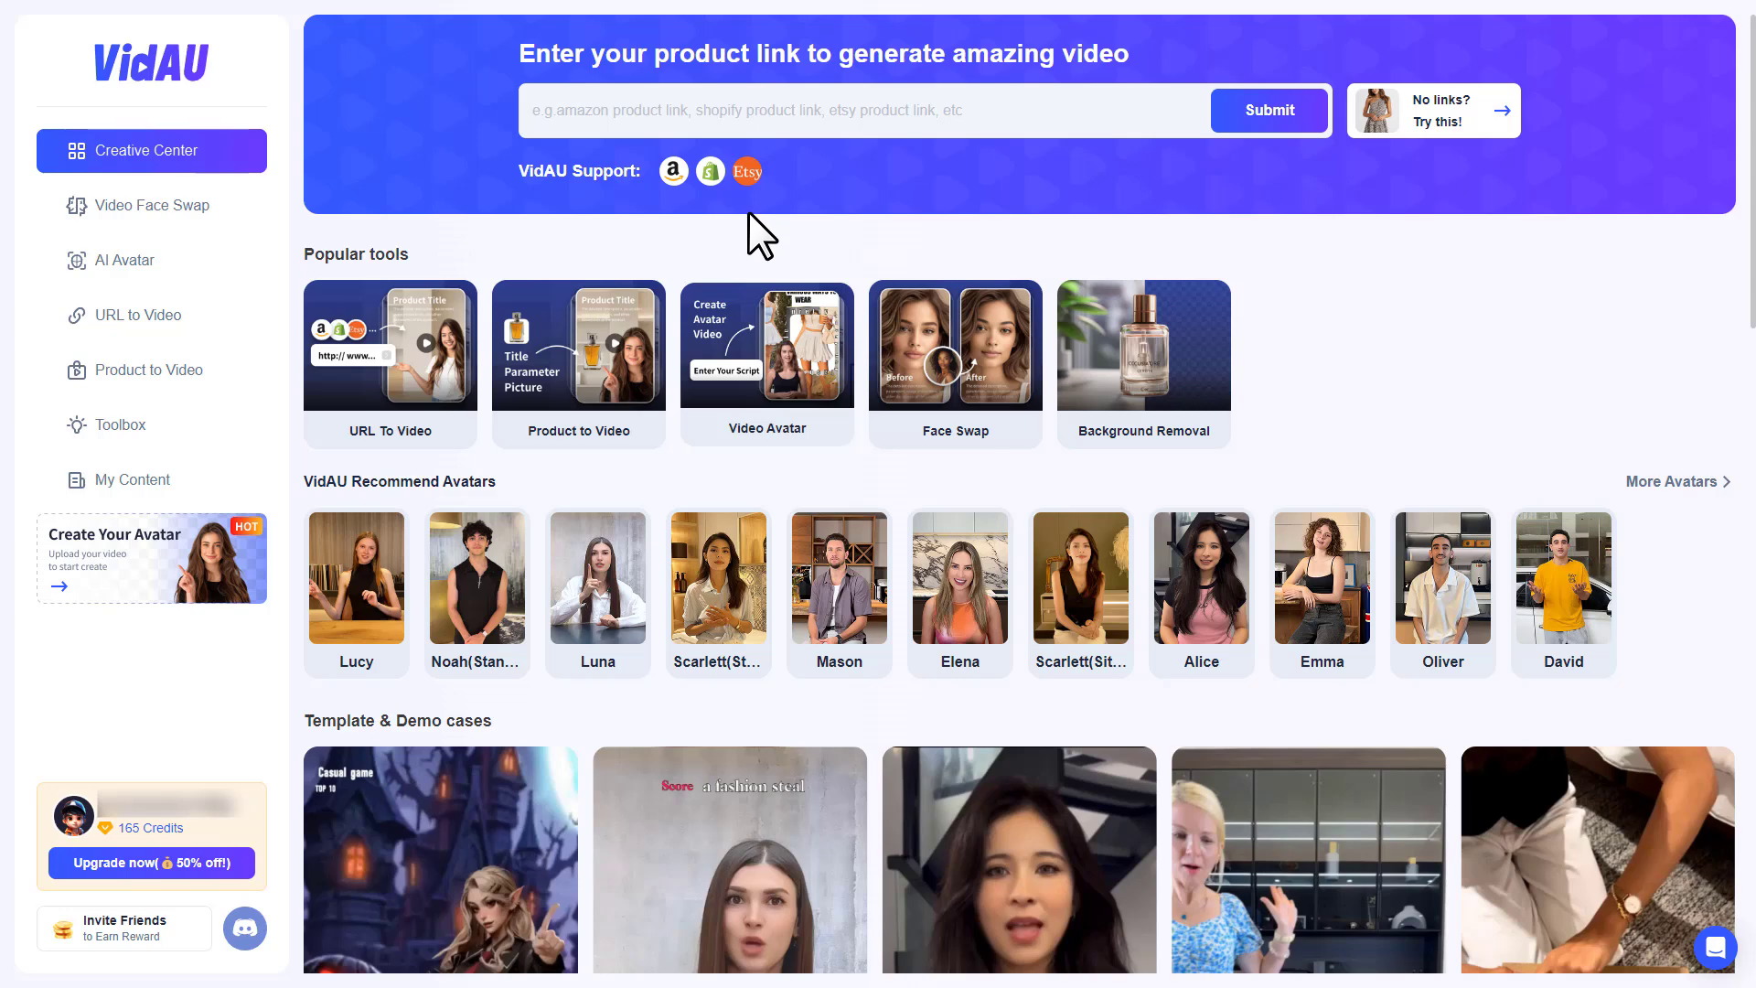
Step: Open URL to Video from the Creative Center's left sidebar
click(701, 110)
click(107, 324)
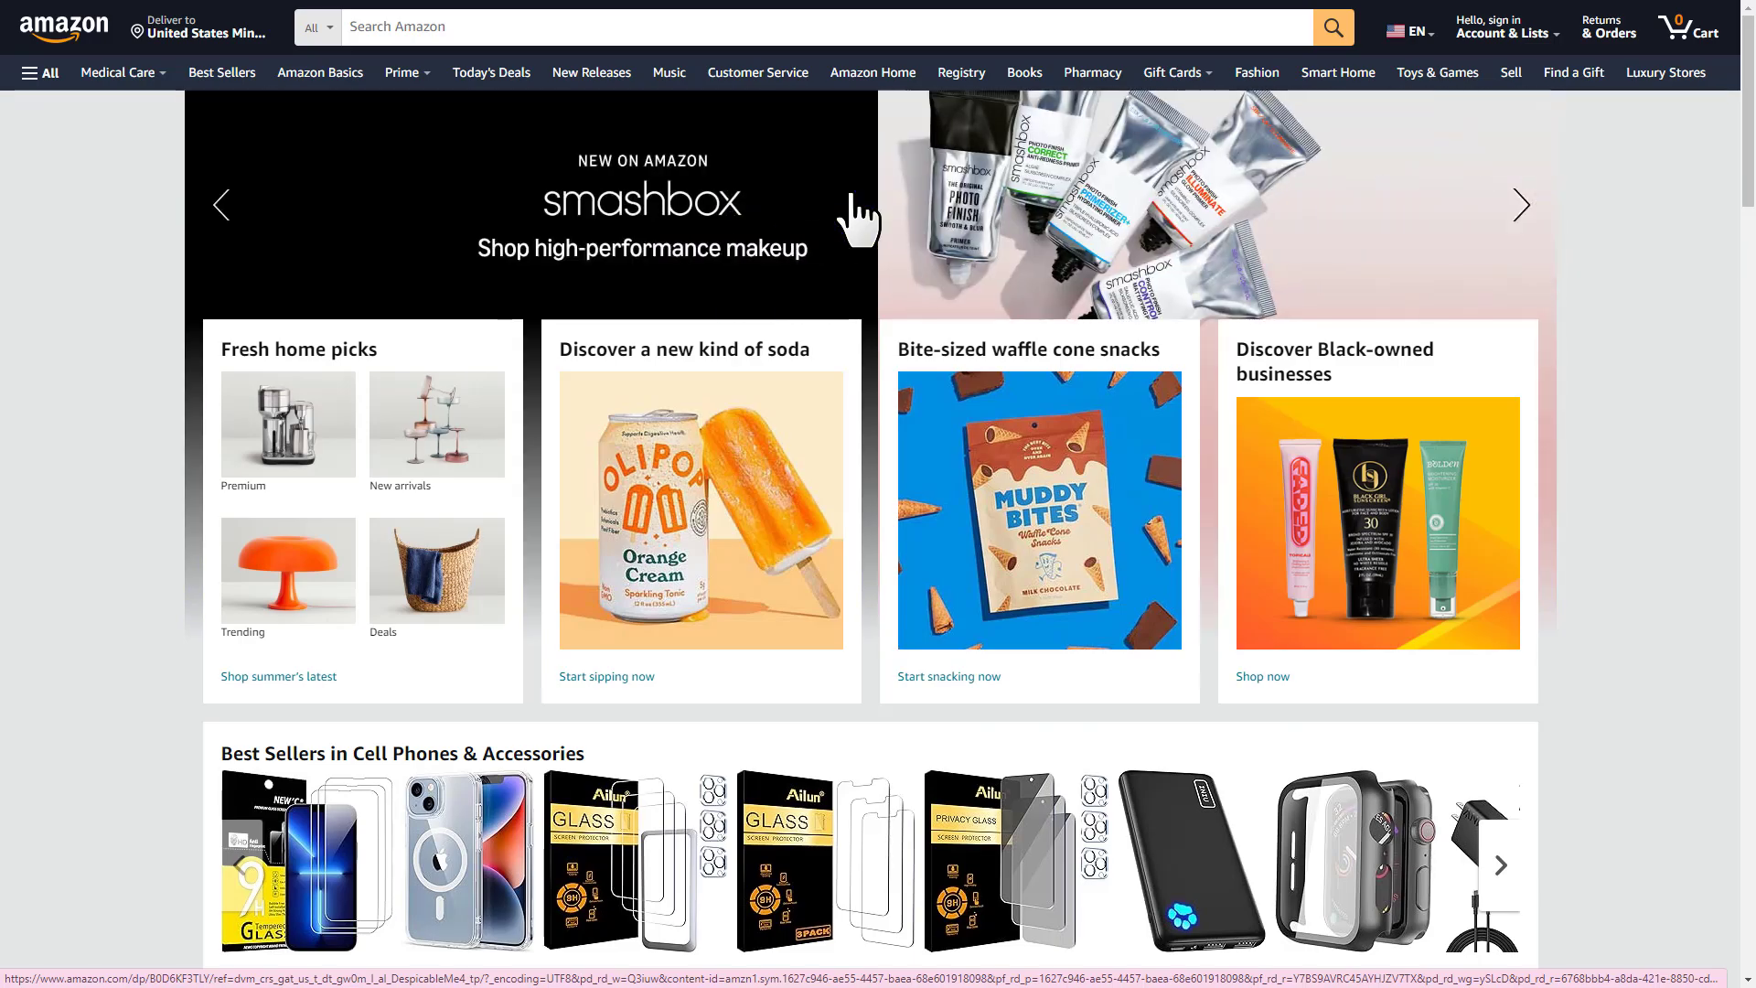
Step: Browse Amazon's Fashion finds under $200 and open the green Isole Romper listing
scroll(721, 579, down, 15)
scroll(394, 681, down, 2)
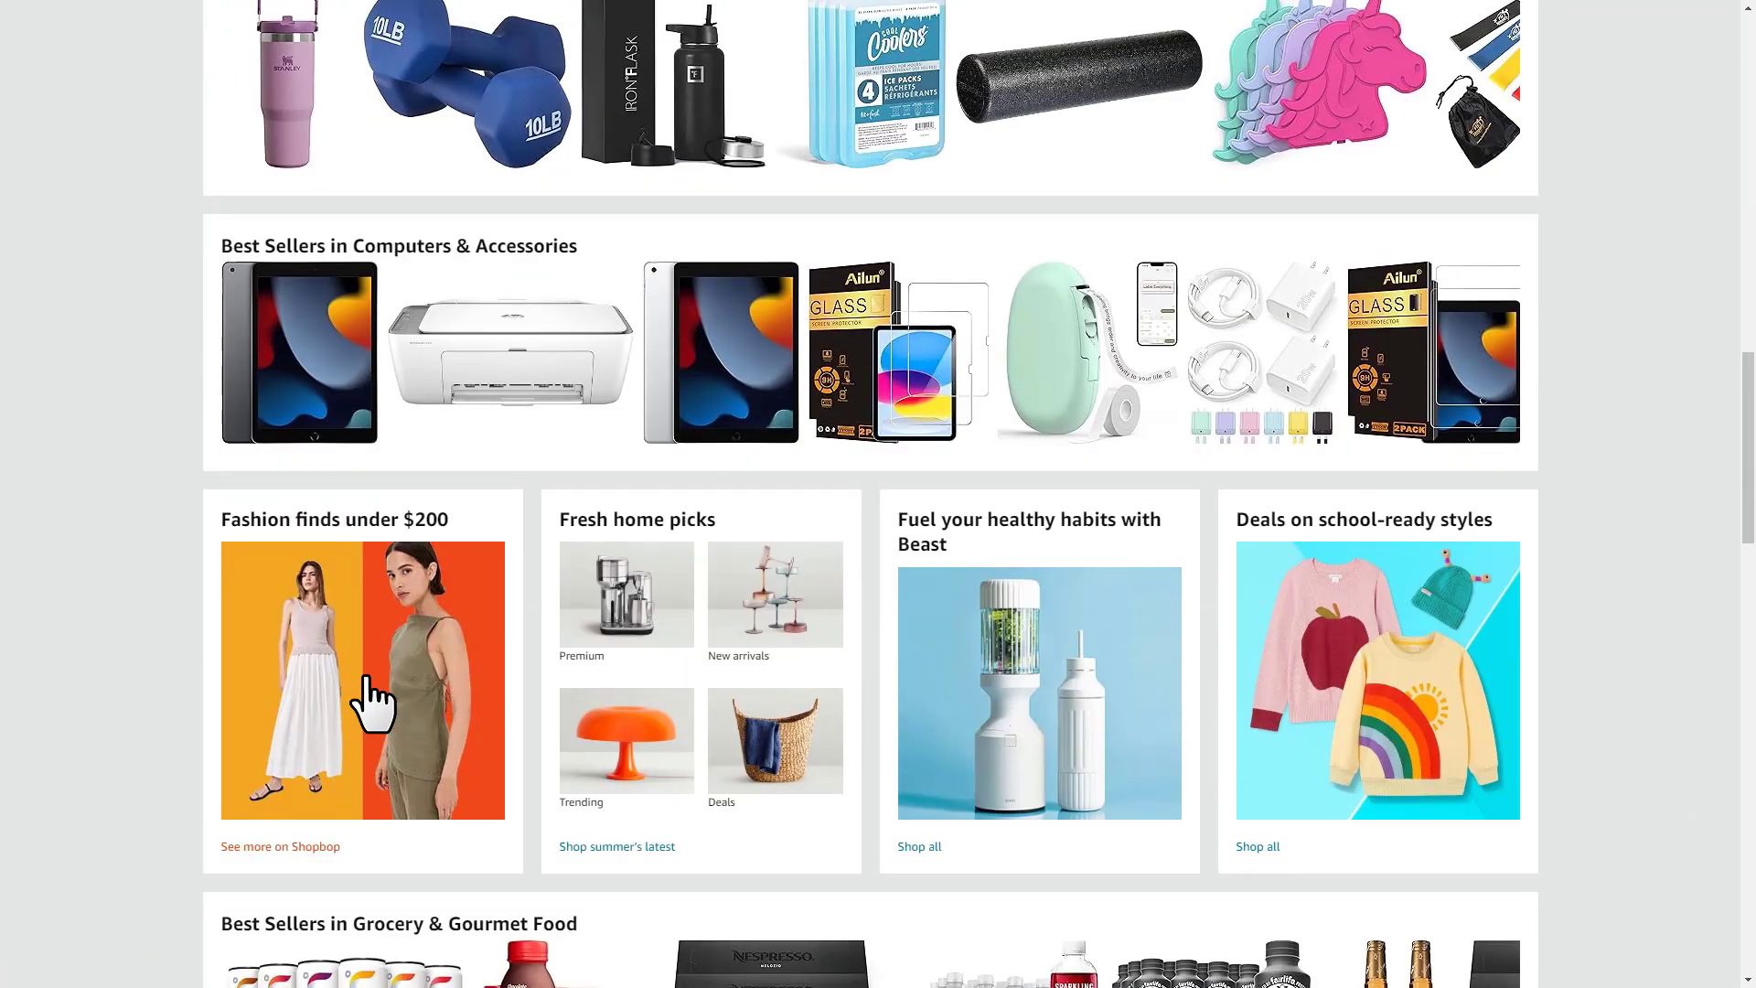
click(365, 698)
scroll(1031, 463, down, 9)
scroll(1015, 453, down, 2)
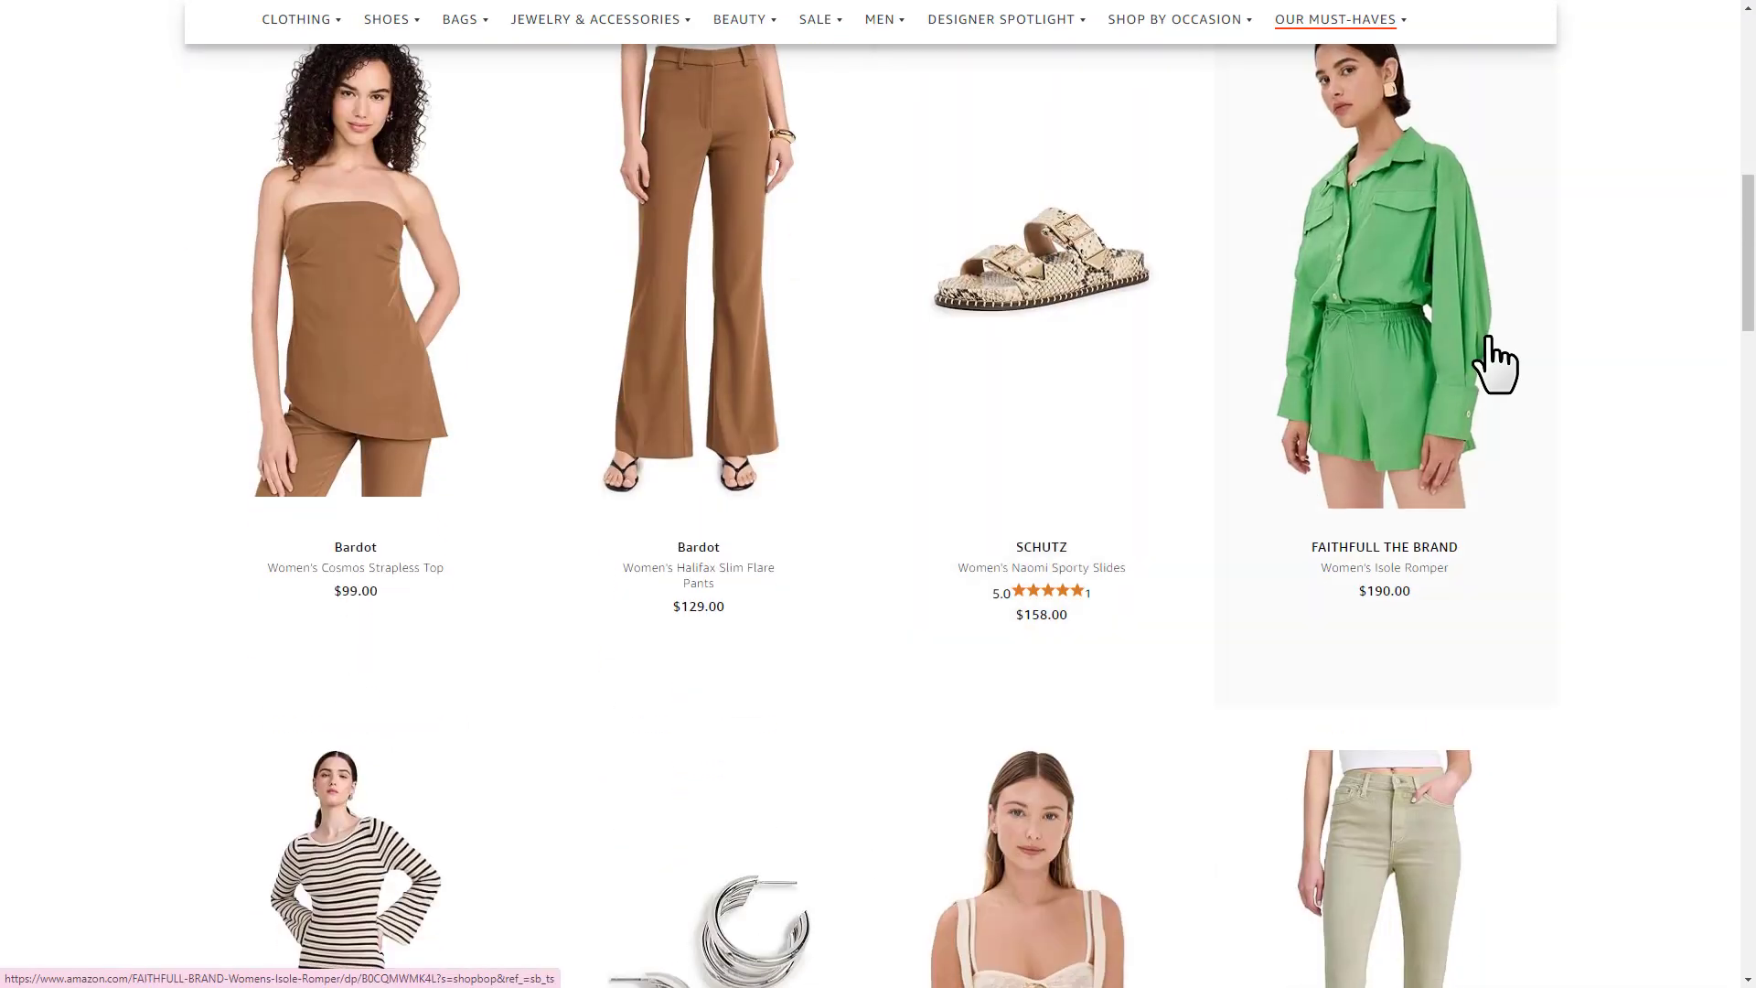
click(1489, 336)
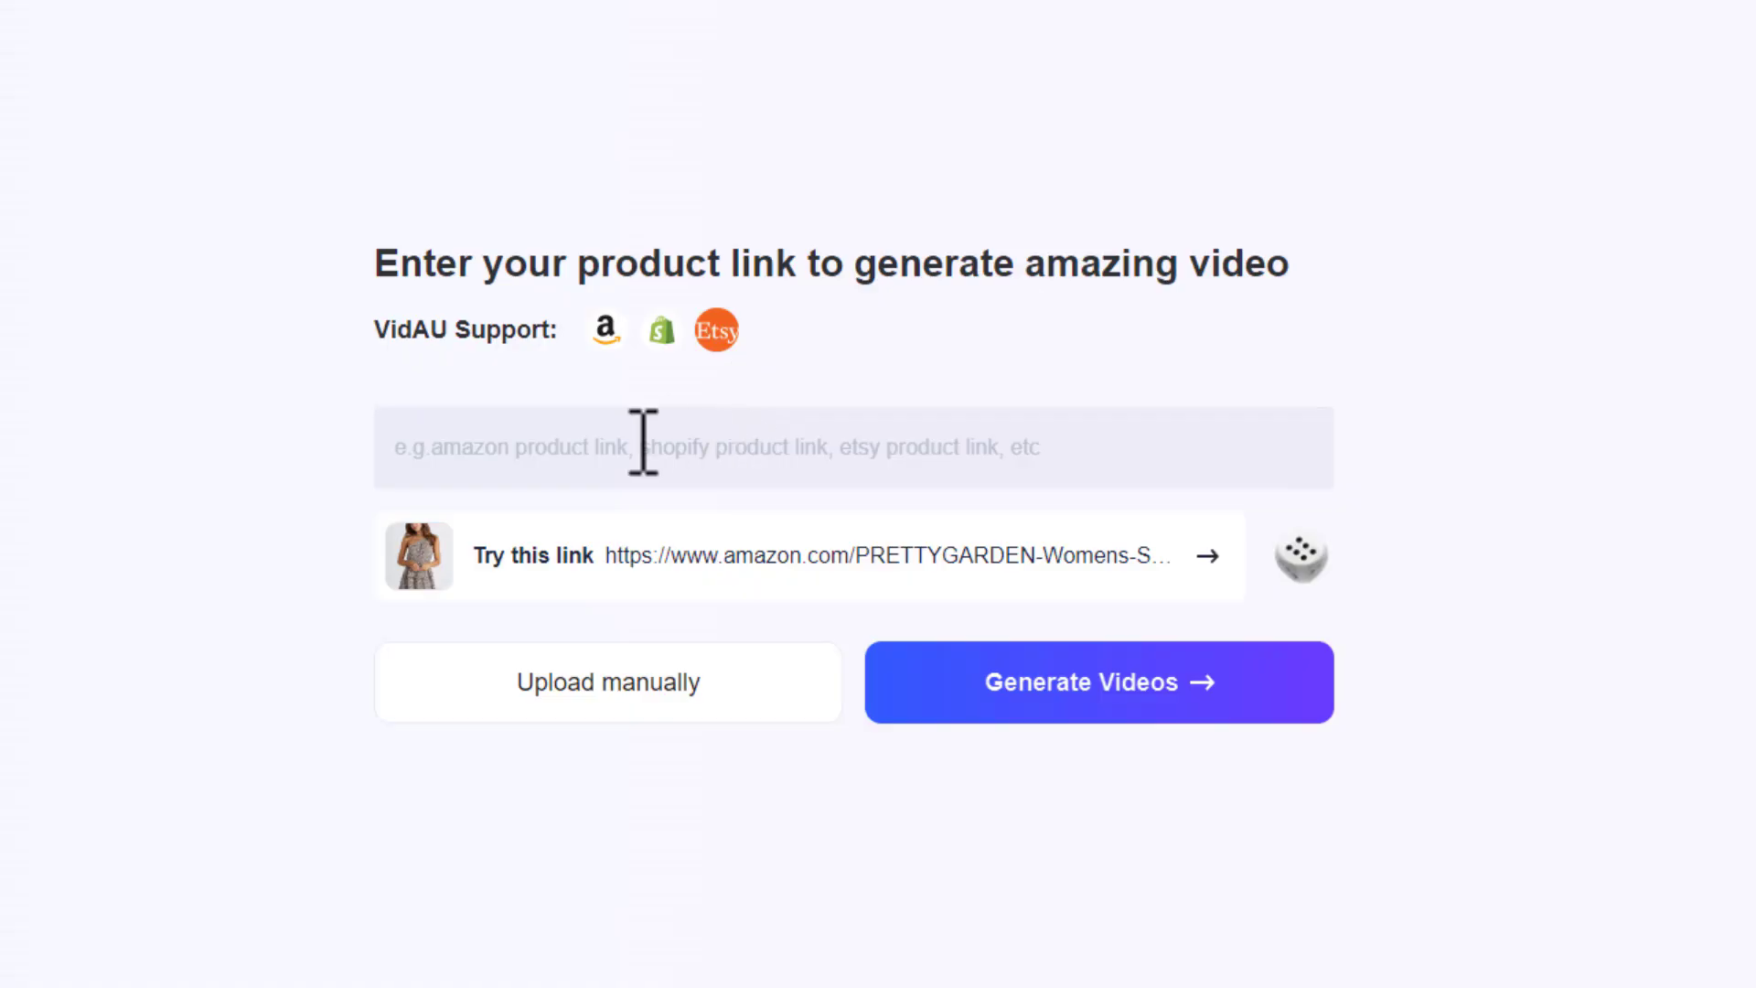
Step: Paste the romper's Amazon link, generate its details, review the description and continue
key(ctrl+v)
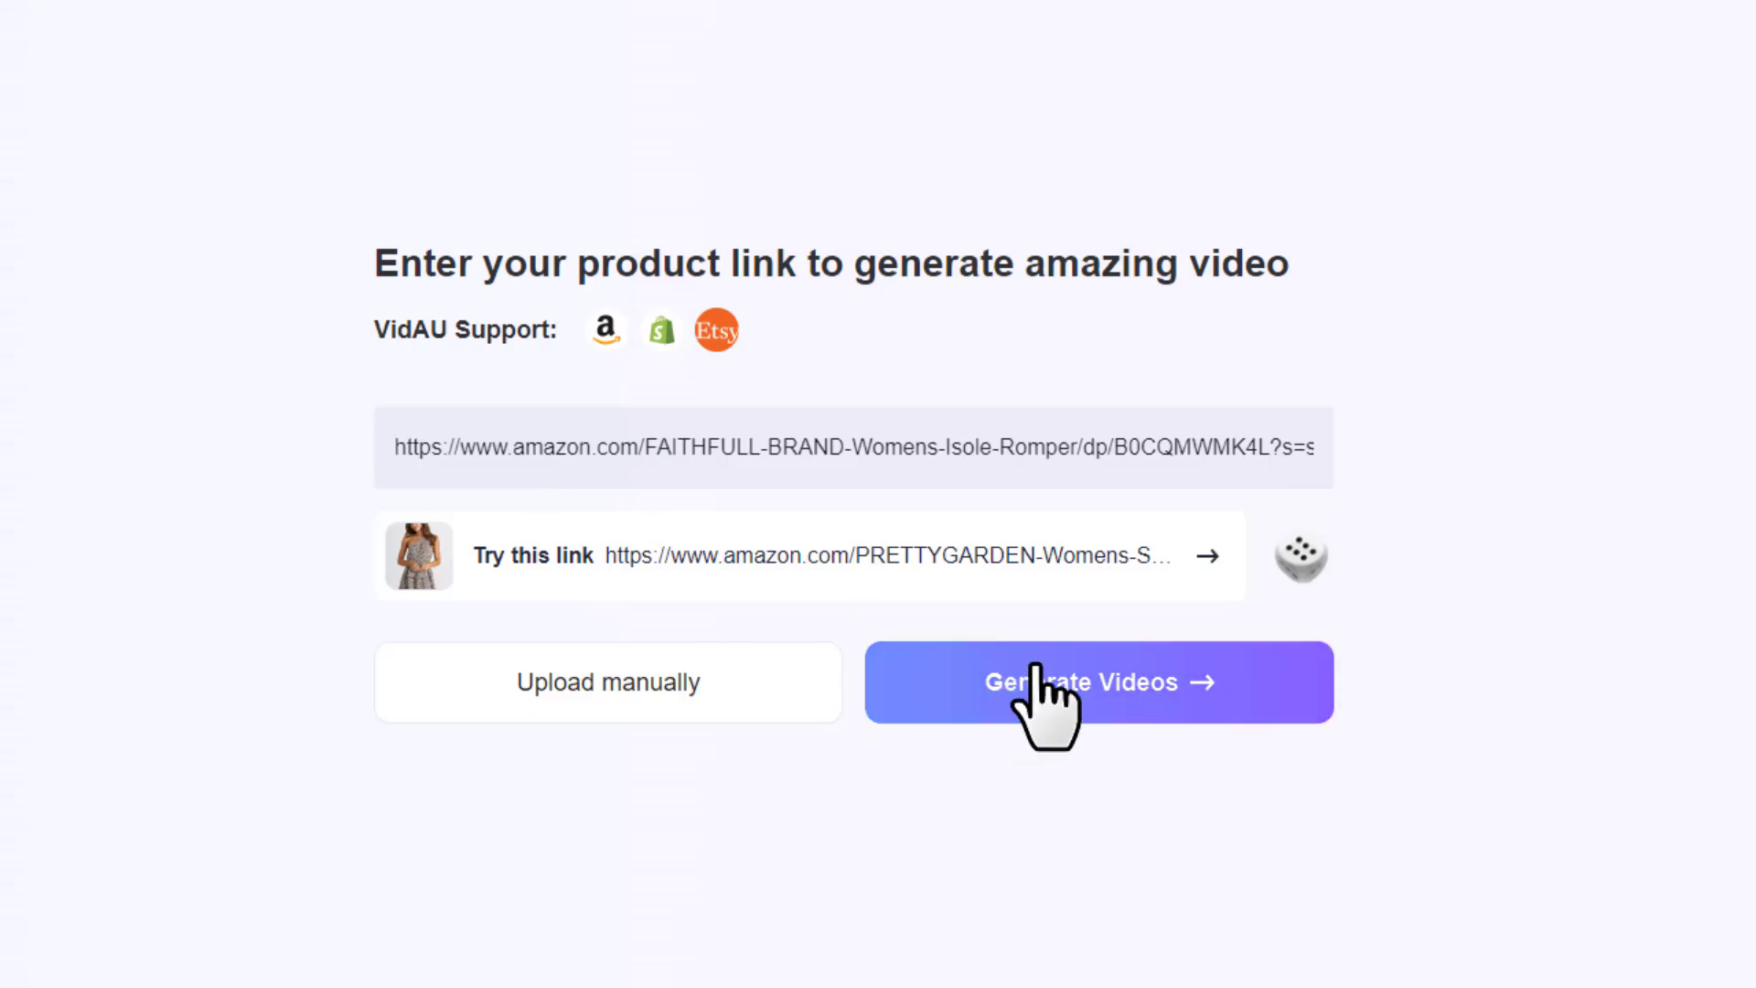
click(1079, 681)
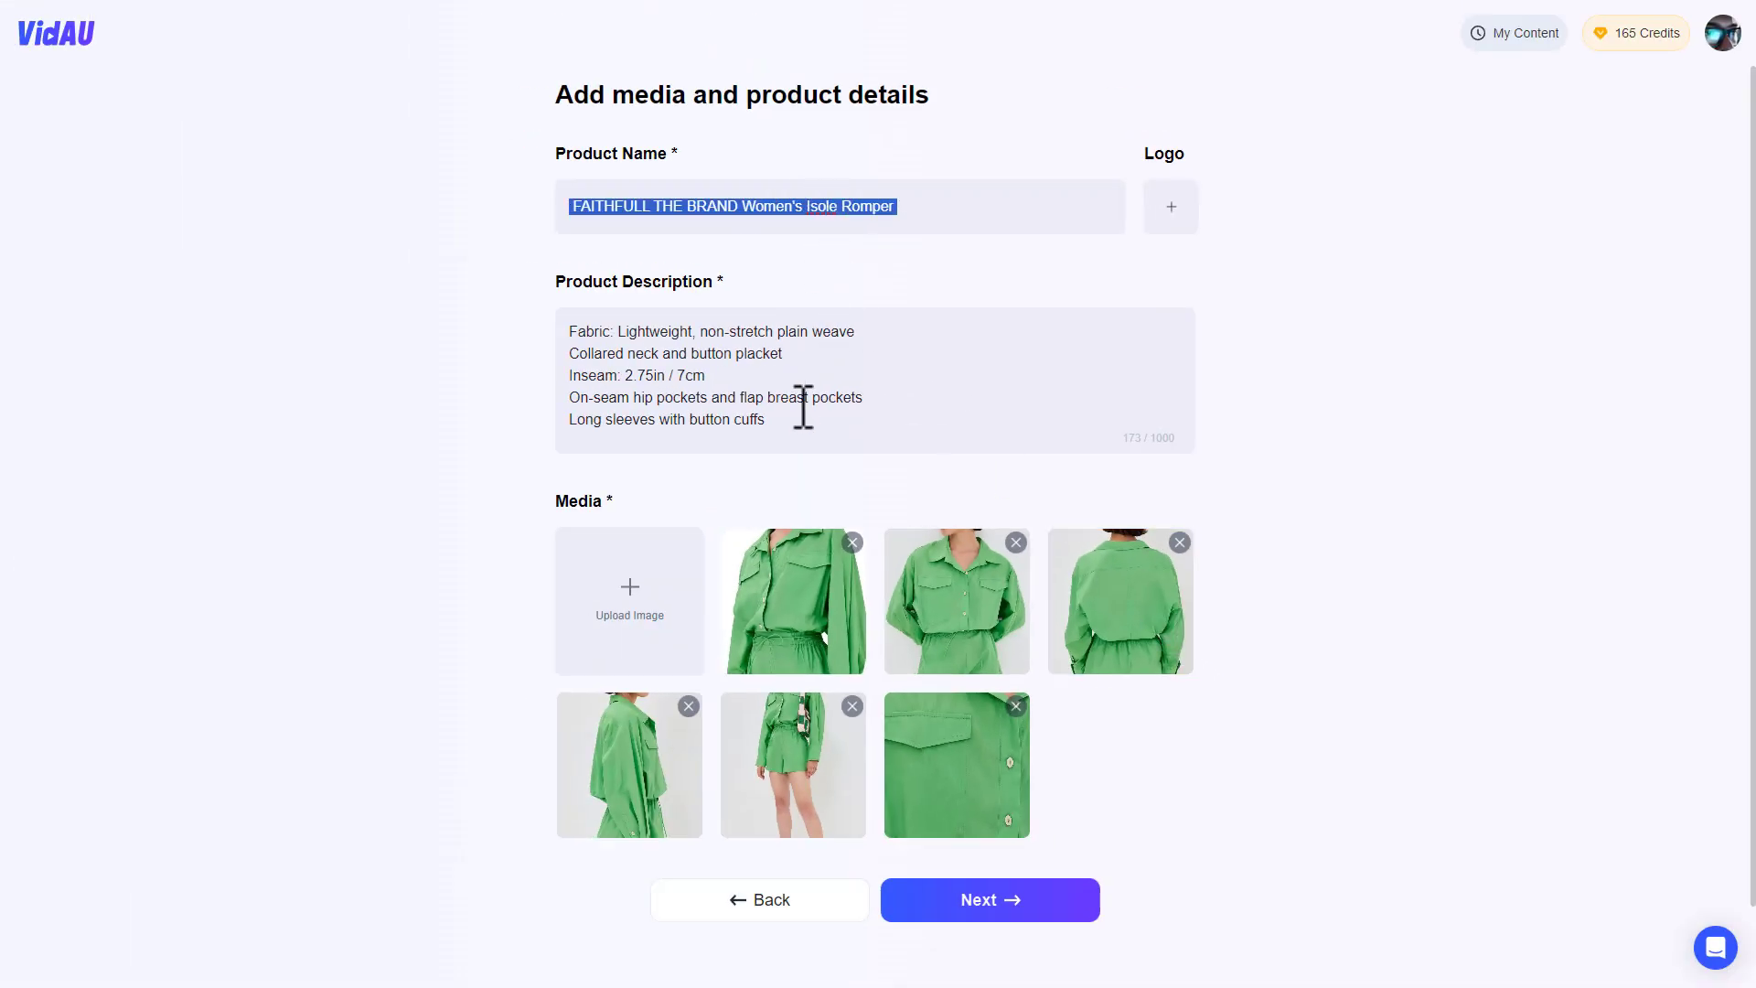
drag(803, 434, 586, 338)
click(586, 347)
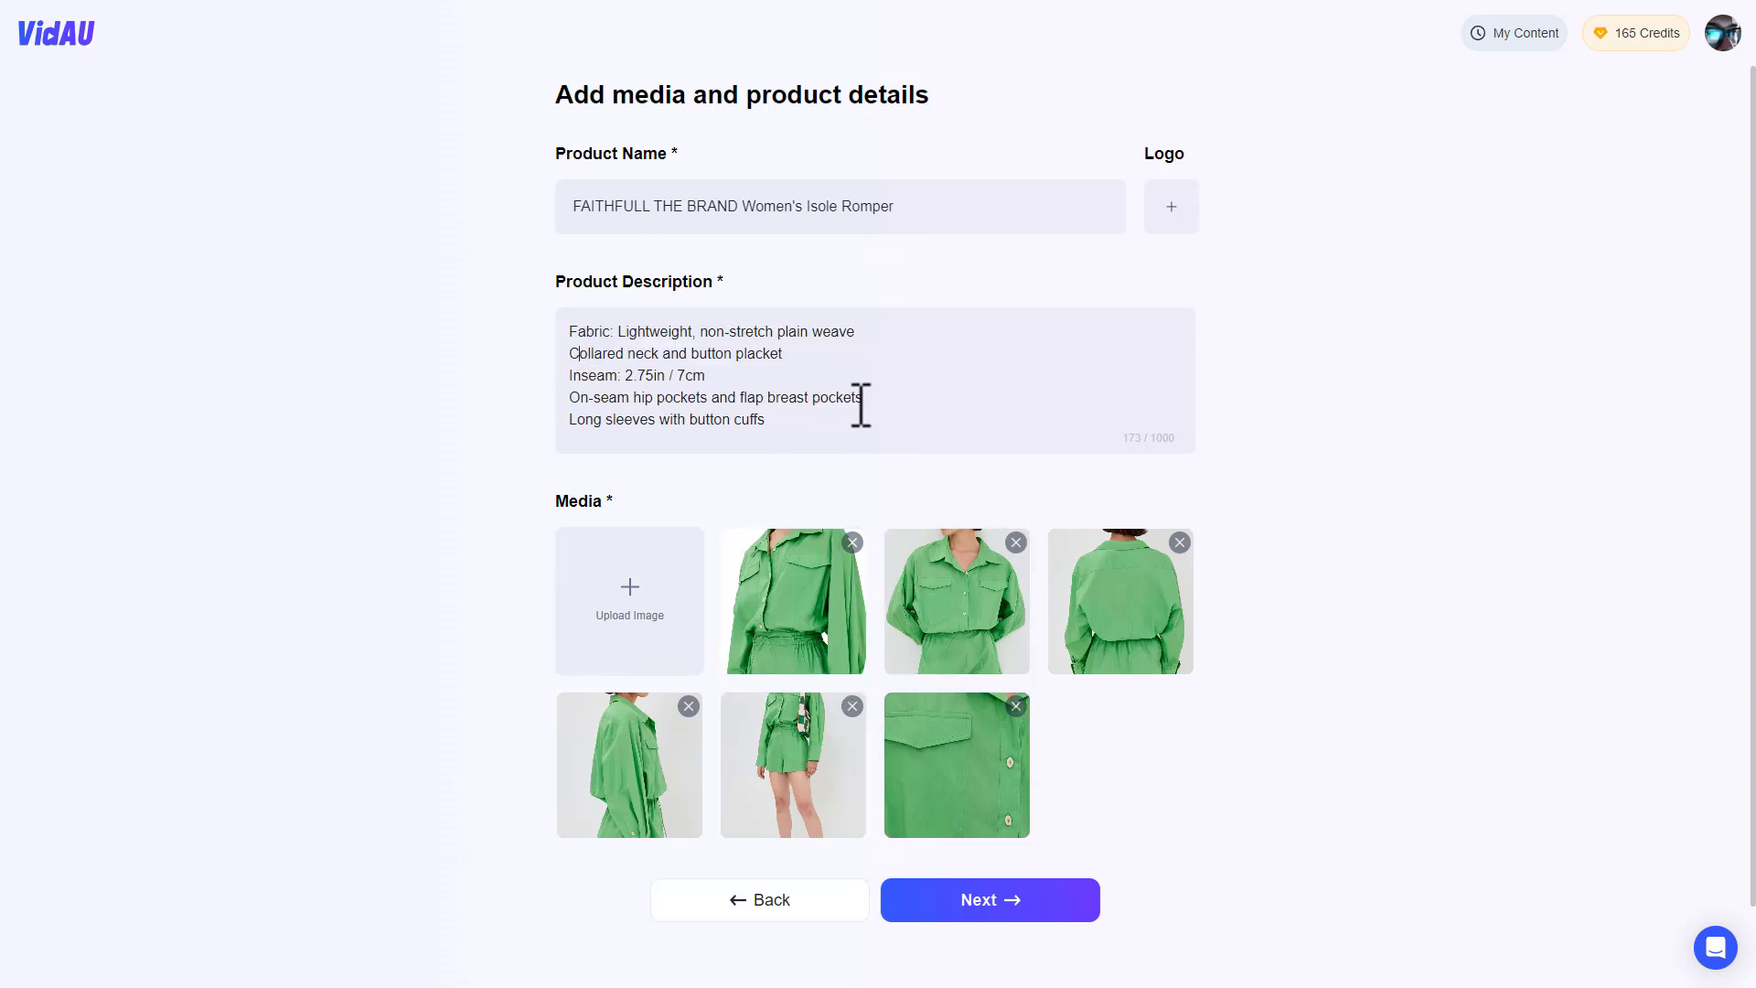
click(975, 906)
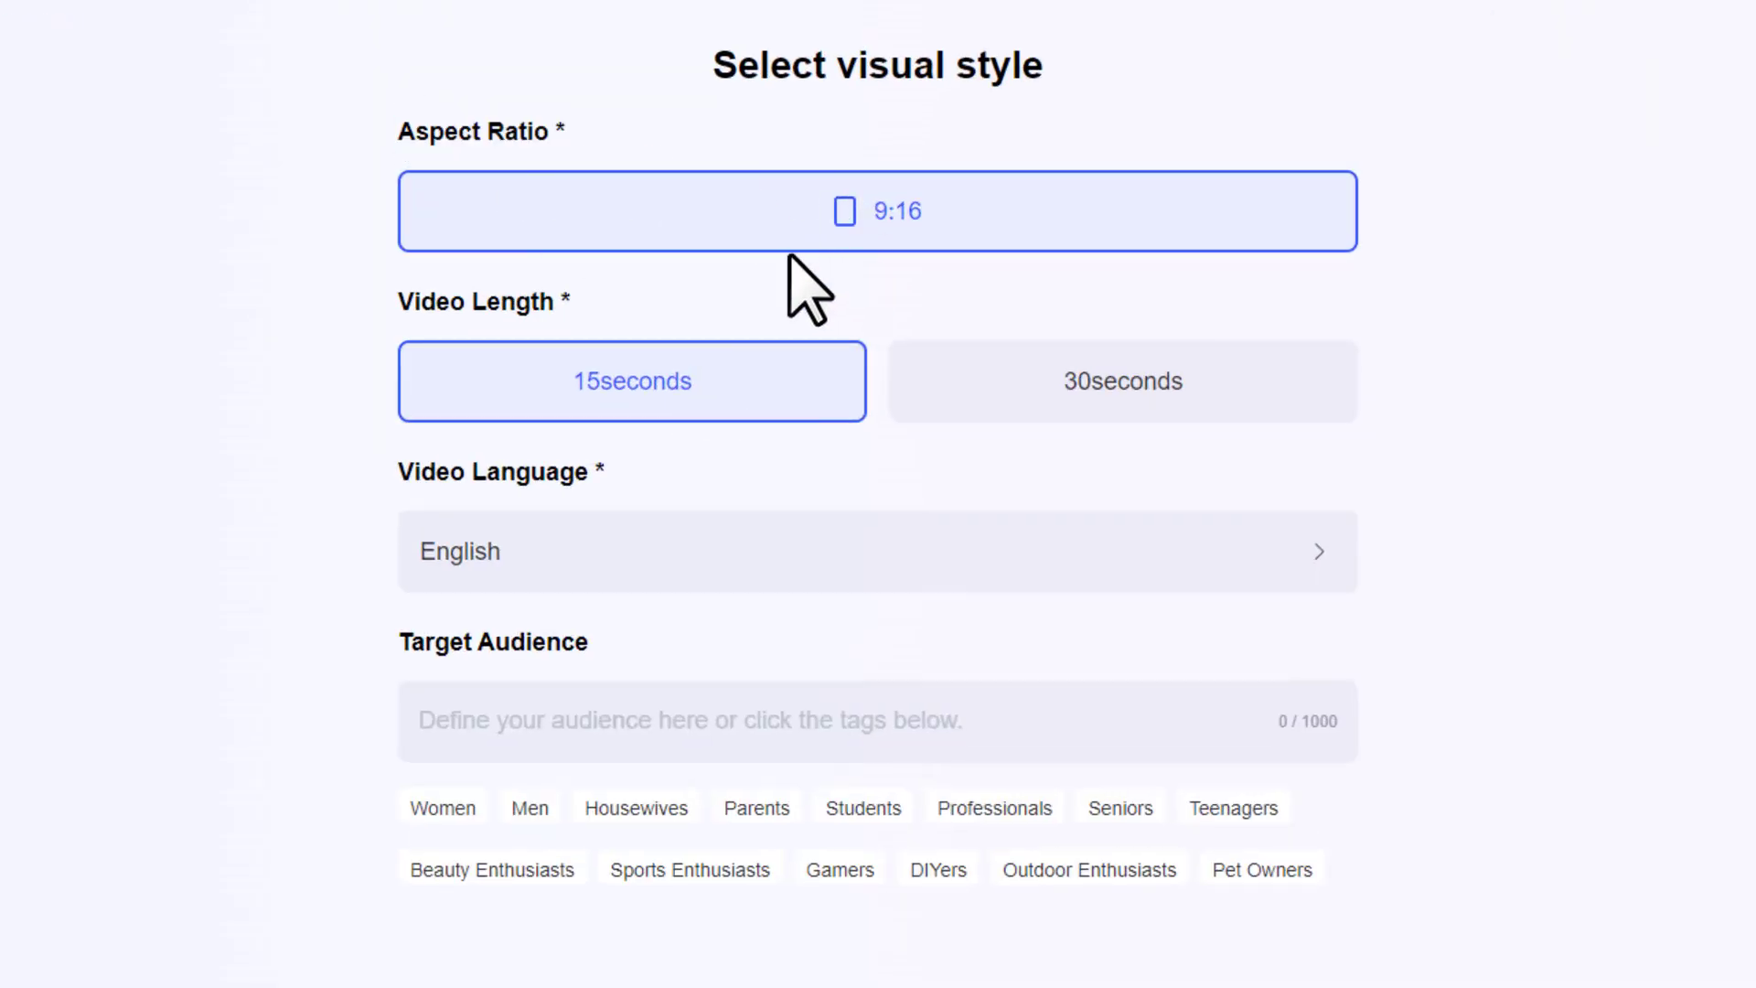
Step: Keep the video at 15 seconds in English and continue to scripts
click(1093, 364)
click(629, 386)
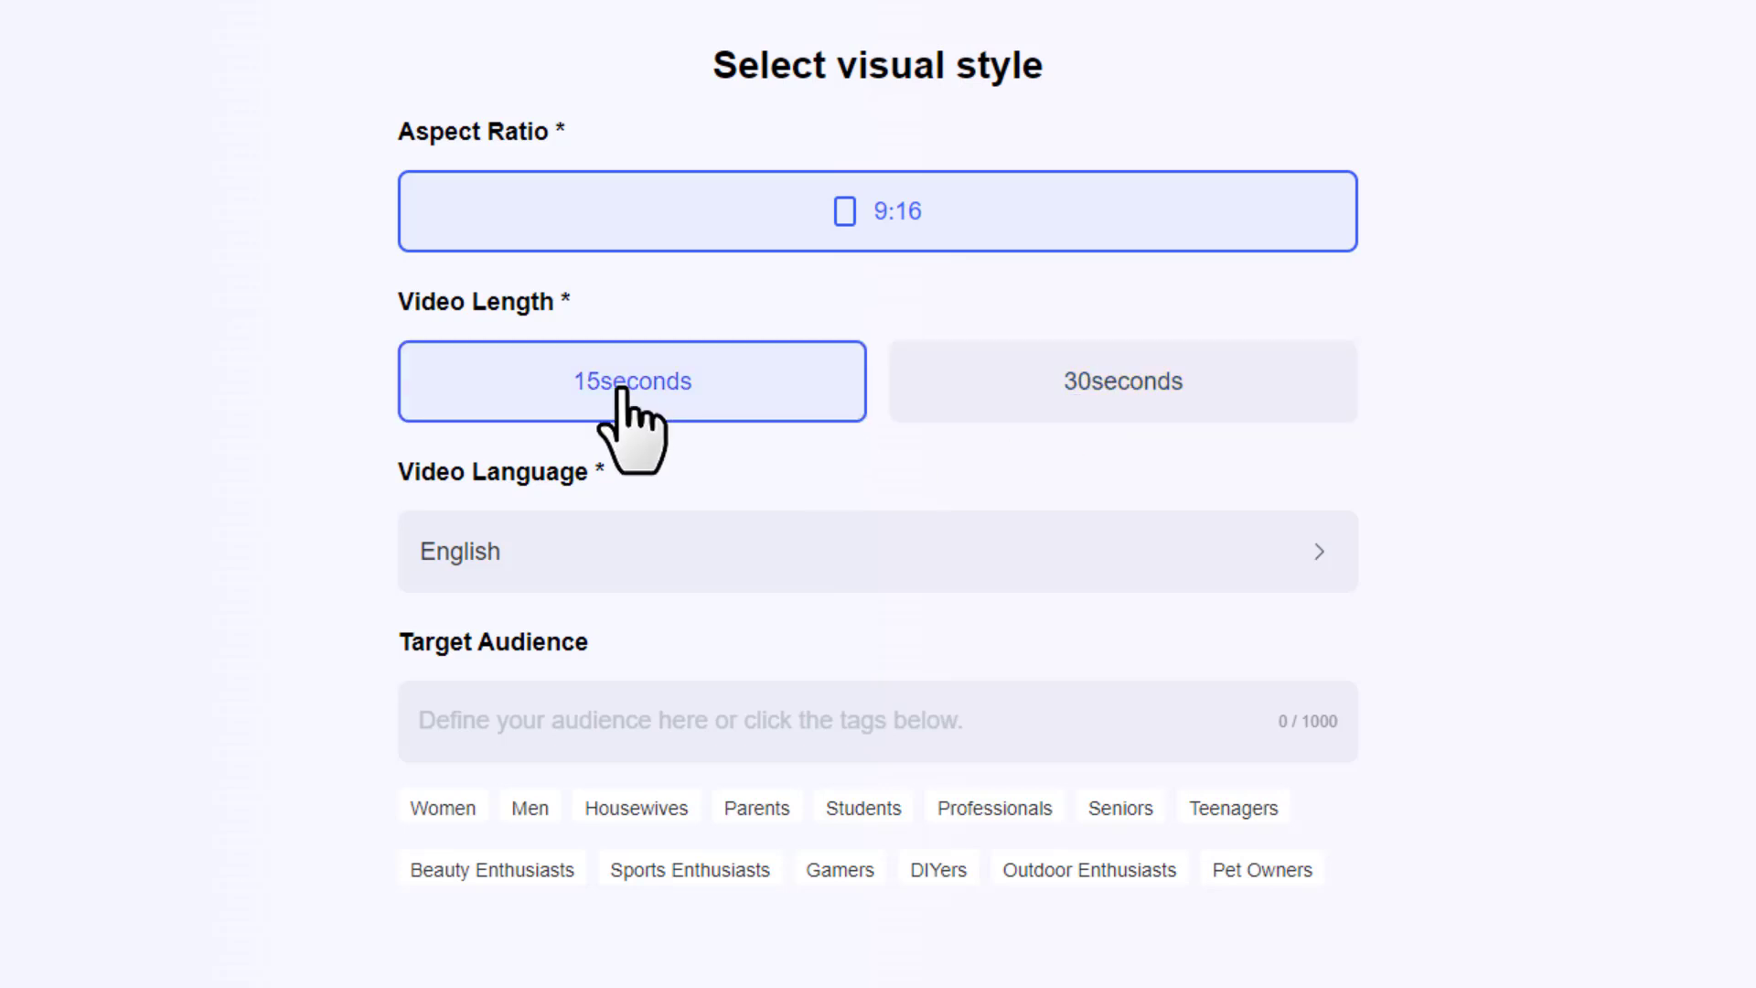
click(502, 569)
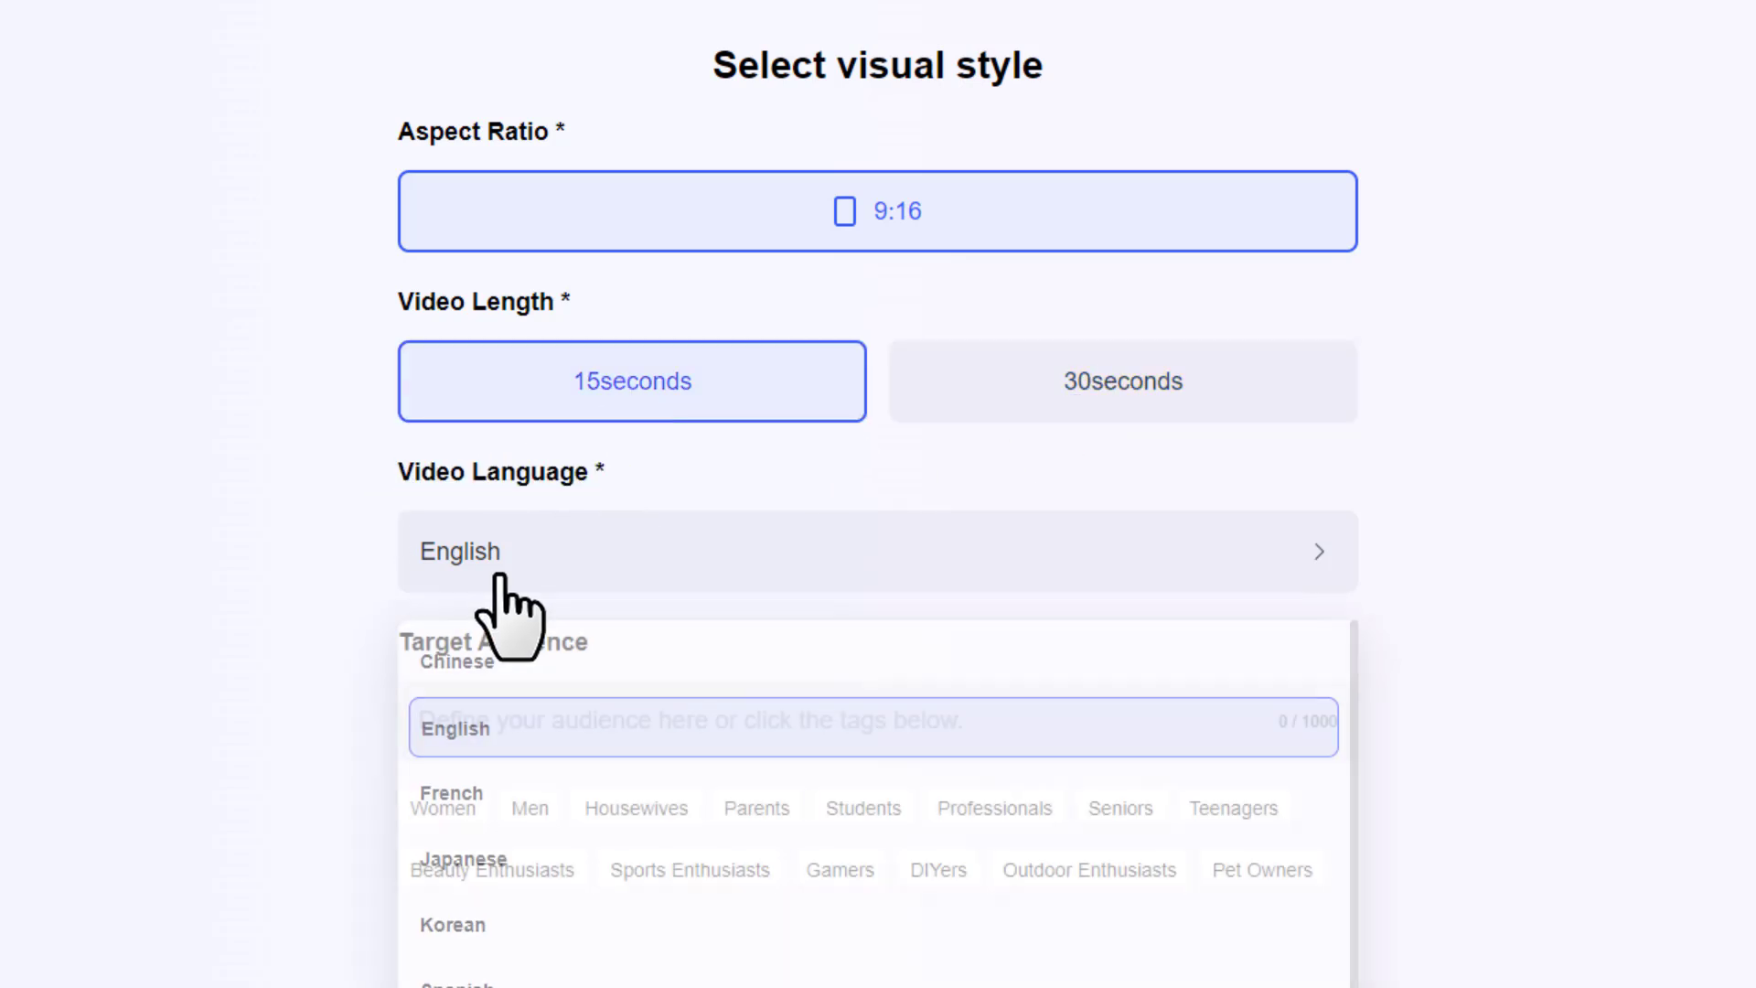
click(498, 576)
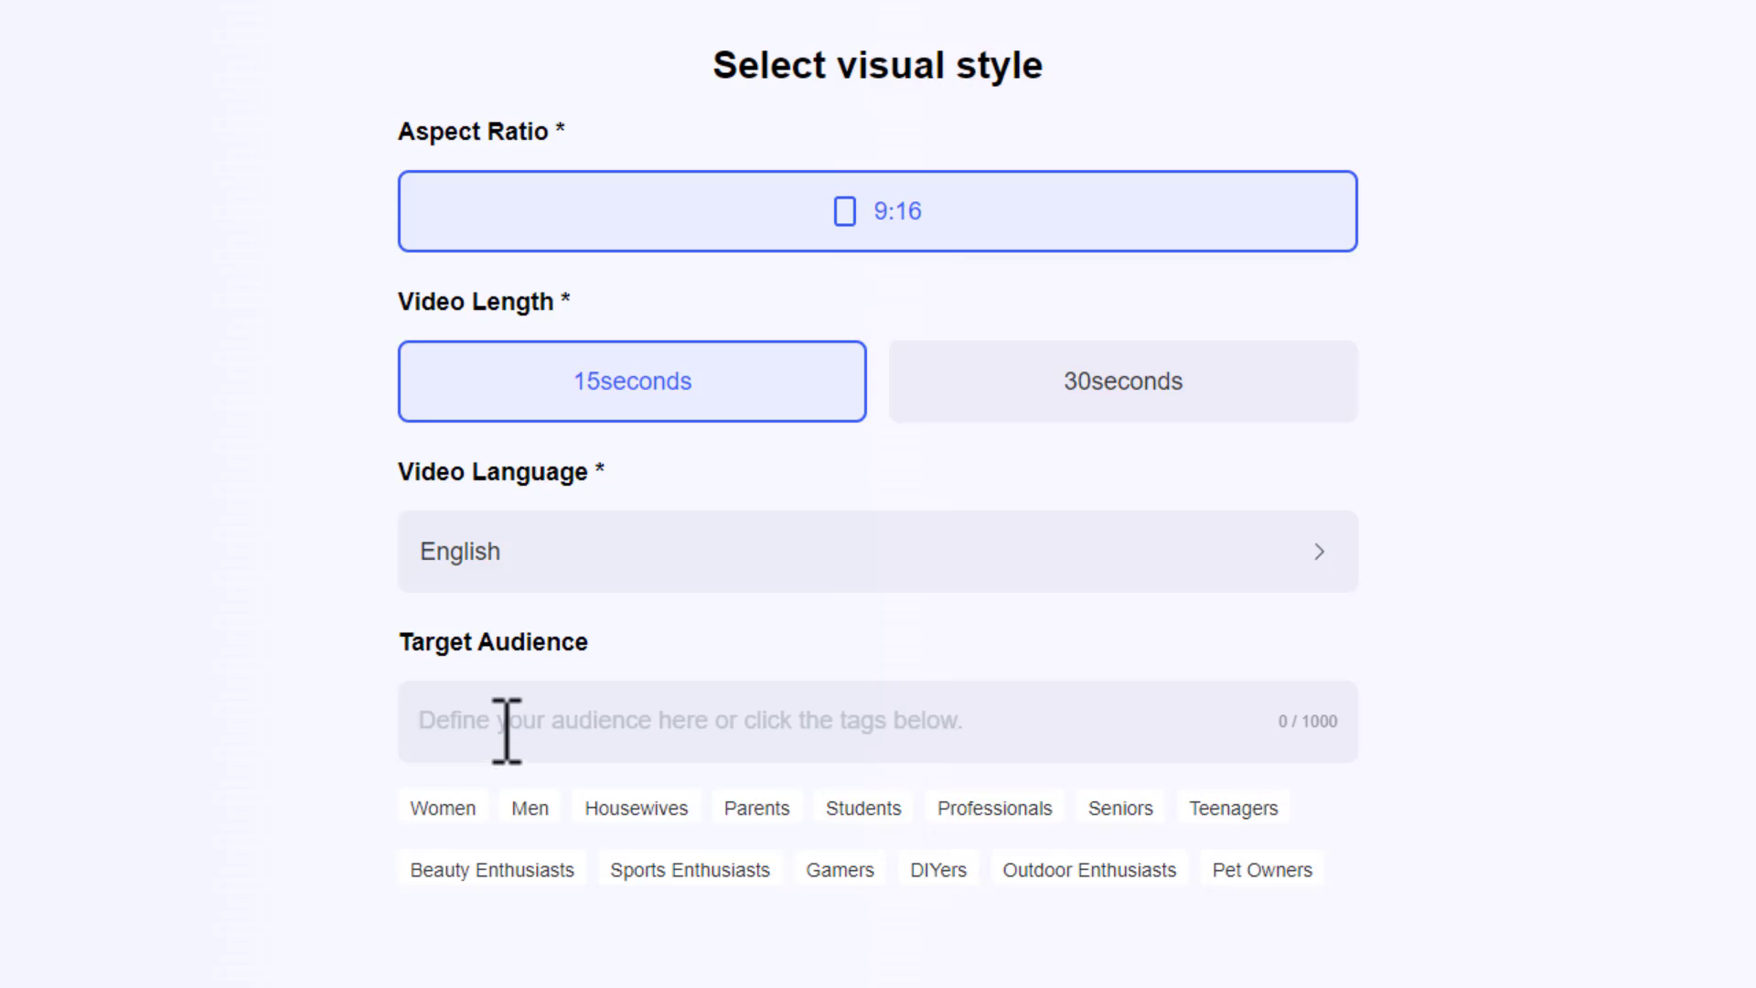
scroll(434, 823, down, 5)
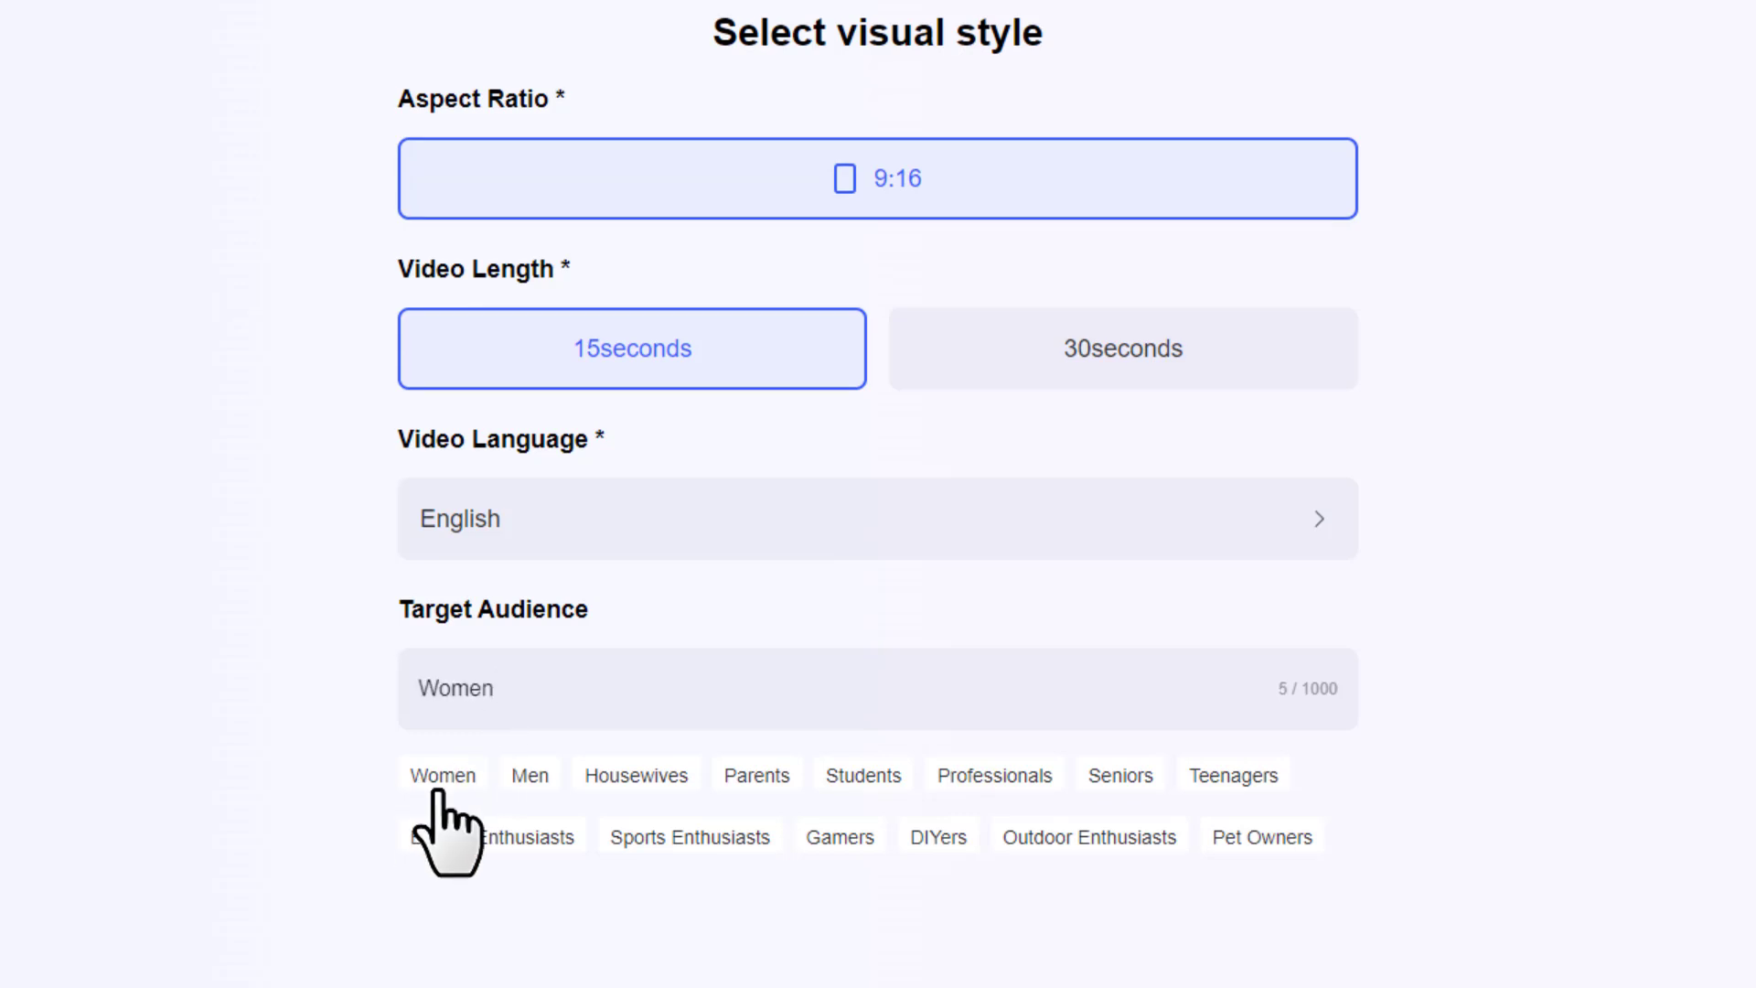
click(1013, 877)
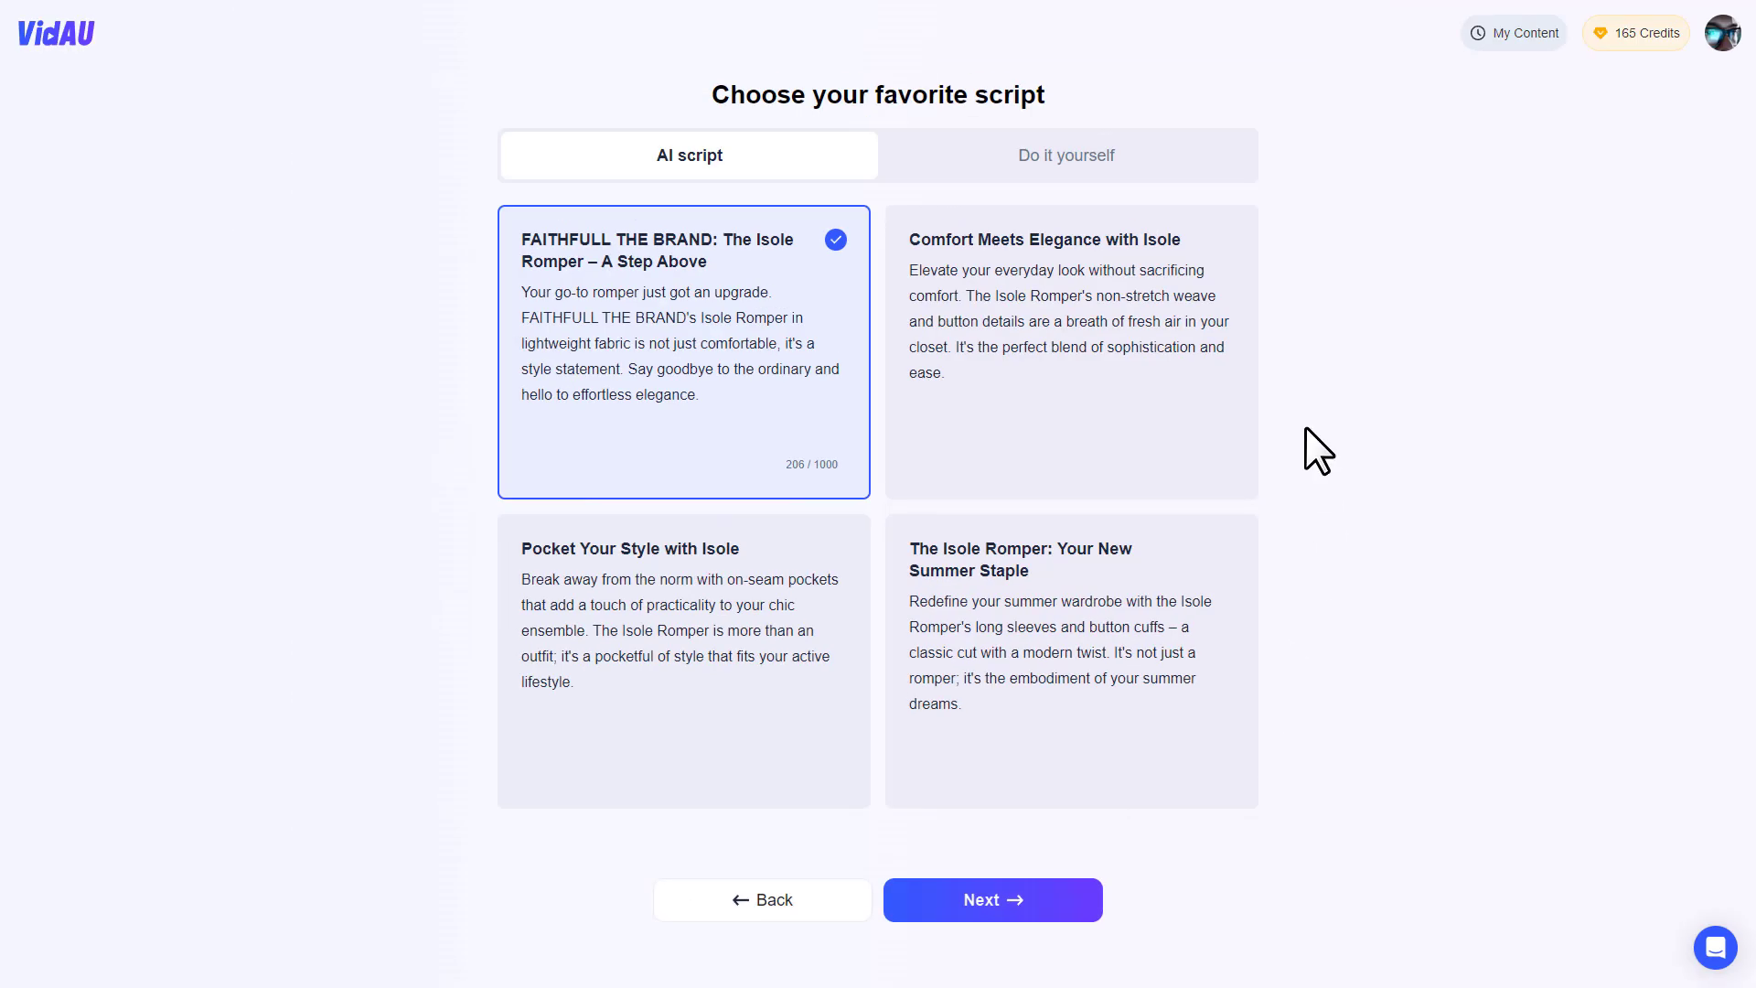
Step: Compare the AI scripts and choose 'FAITHFULL THE BRAND: The Isole Romper – A Step Above'
click(1049, 612)
click(804, 560)
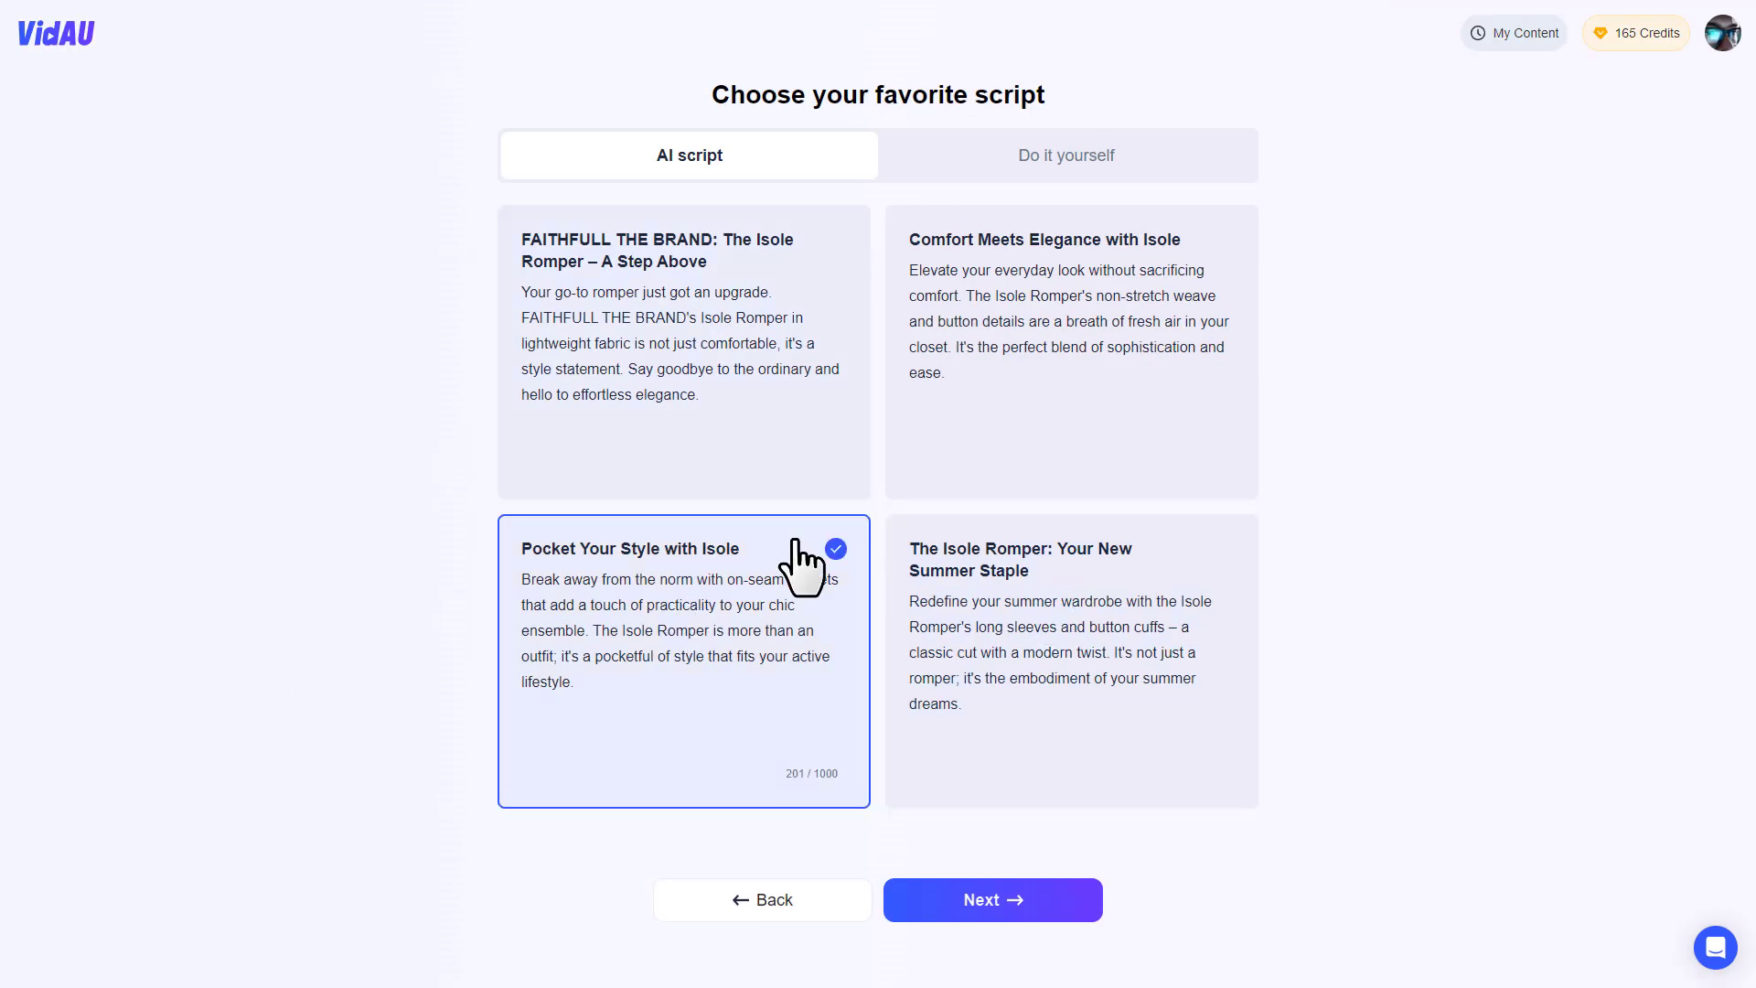
click(941, 450)
click(776, 417)
click(978, 448)
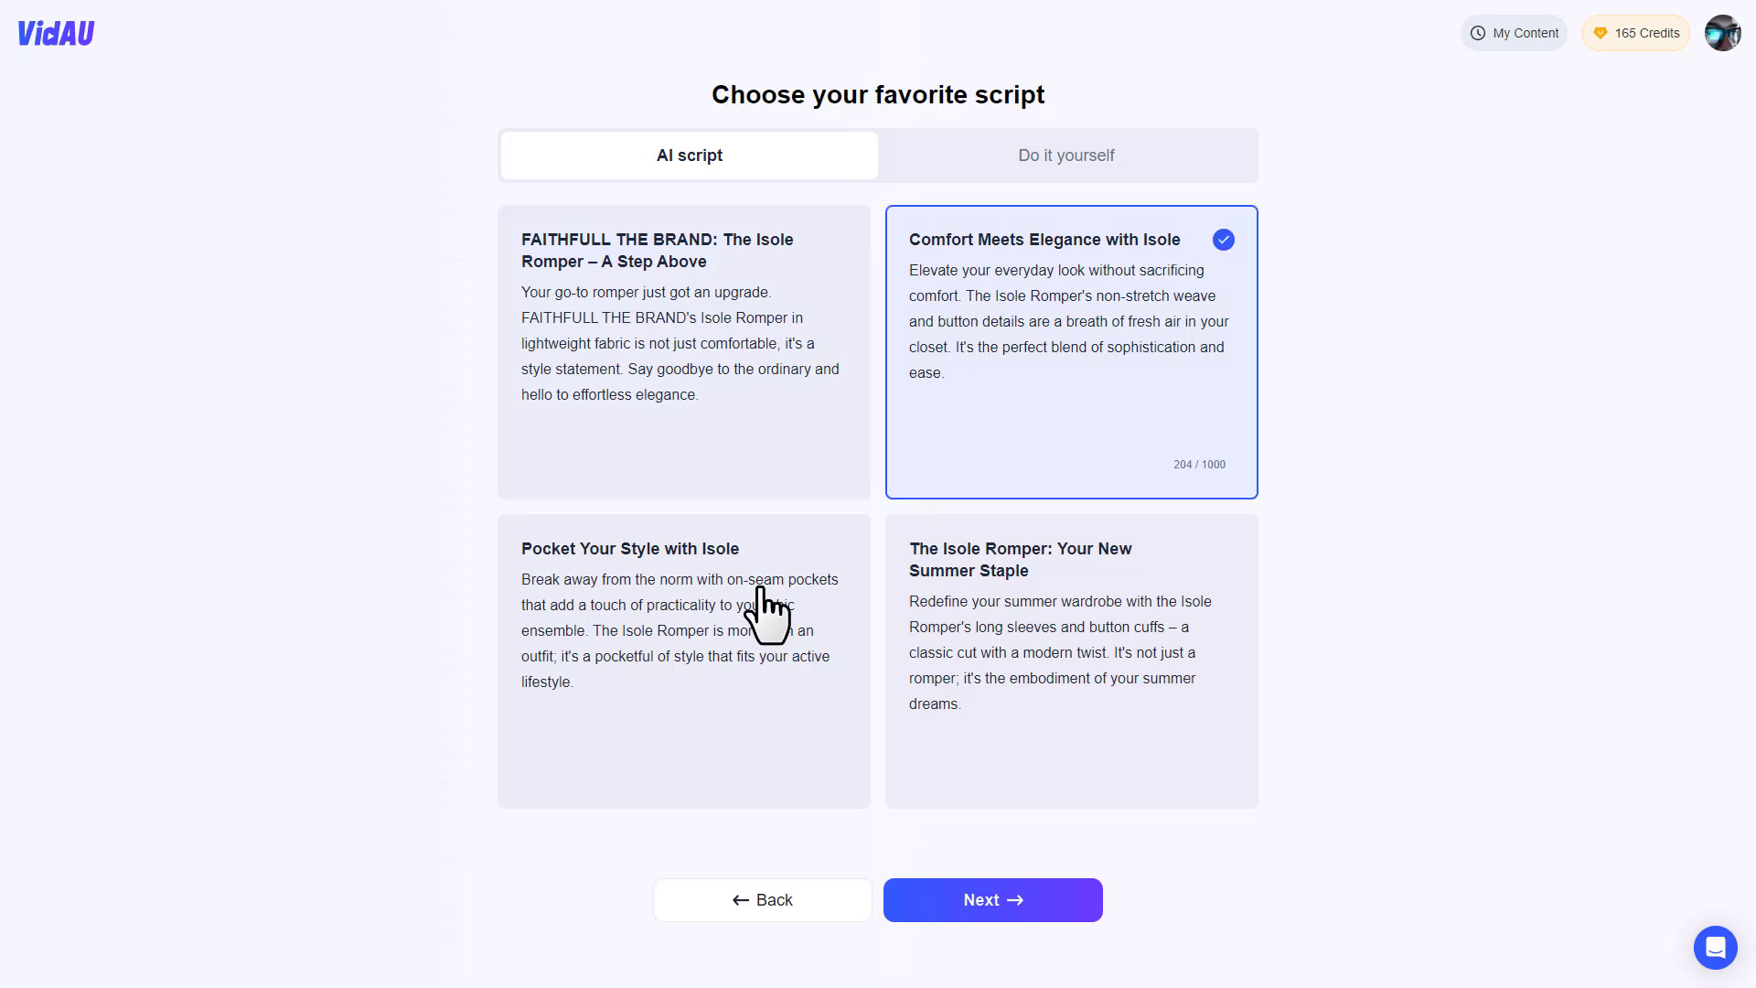
click(765, 607)
click(972, 635)
click(787, 439)
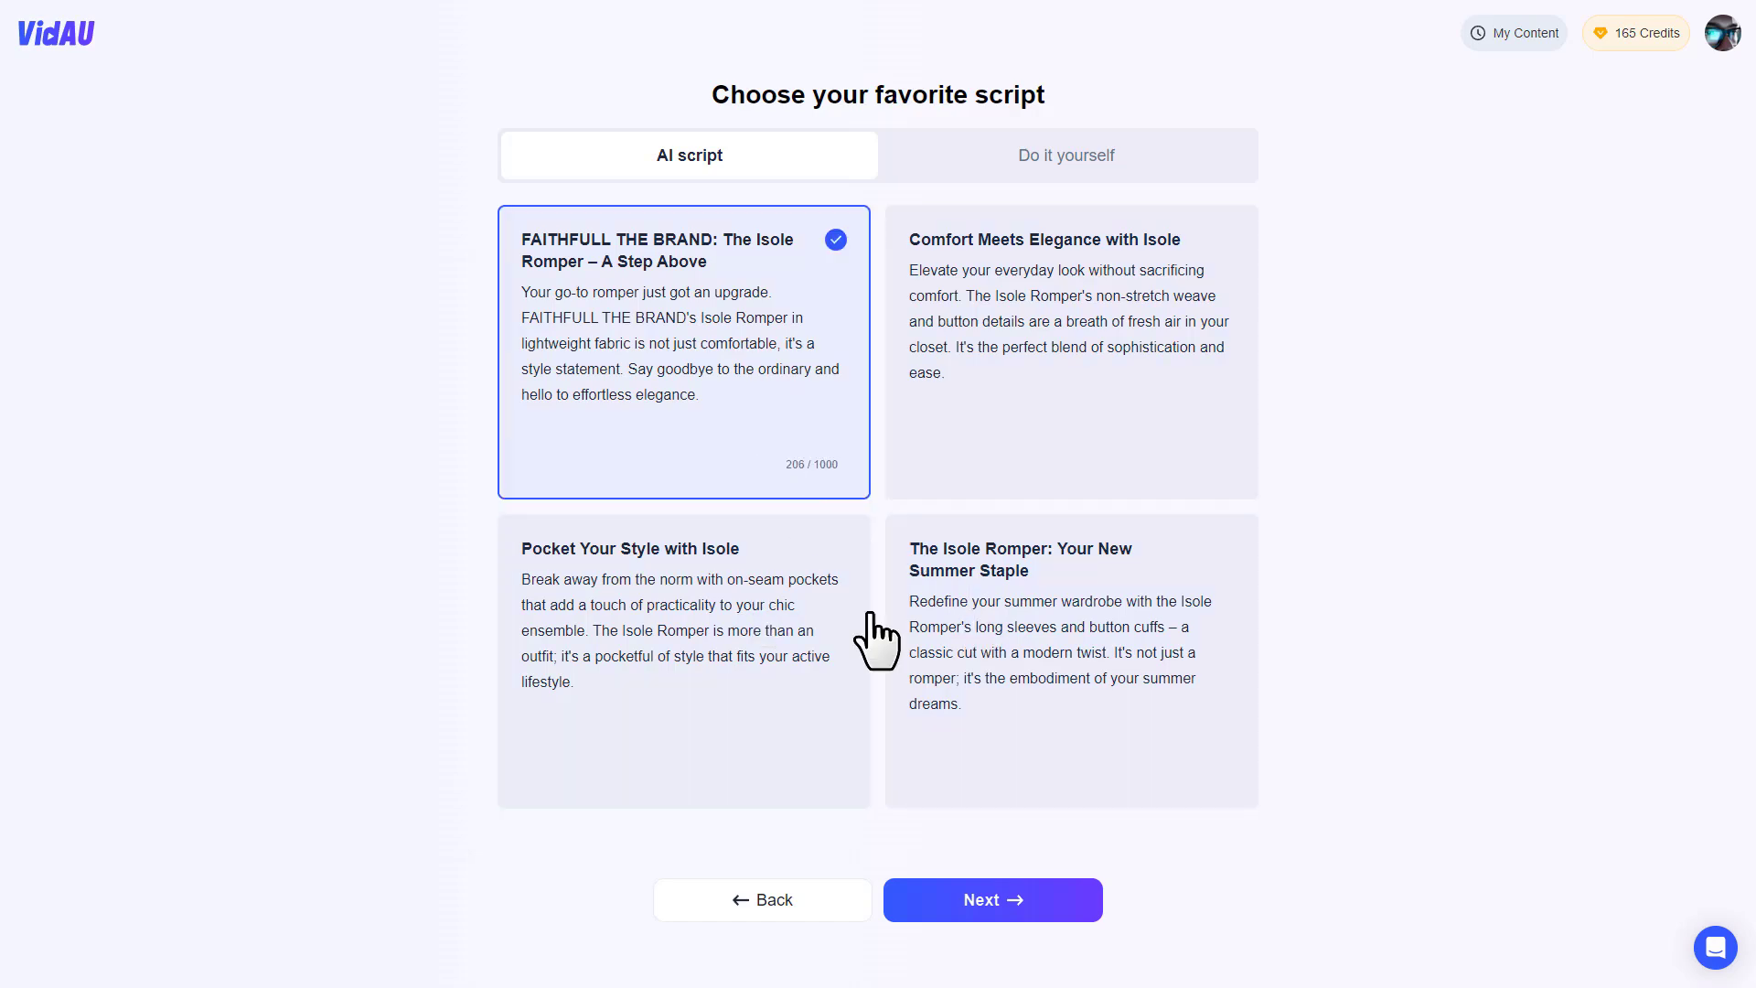
click(982, 901)
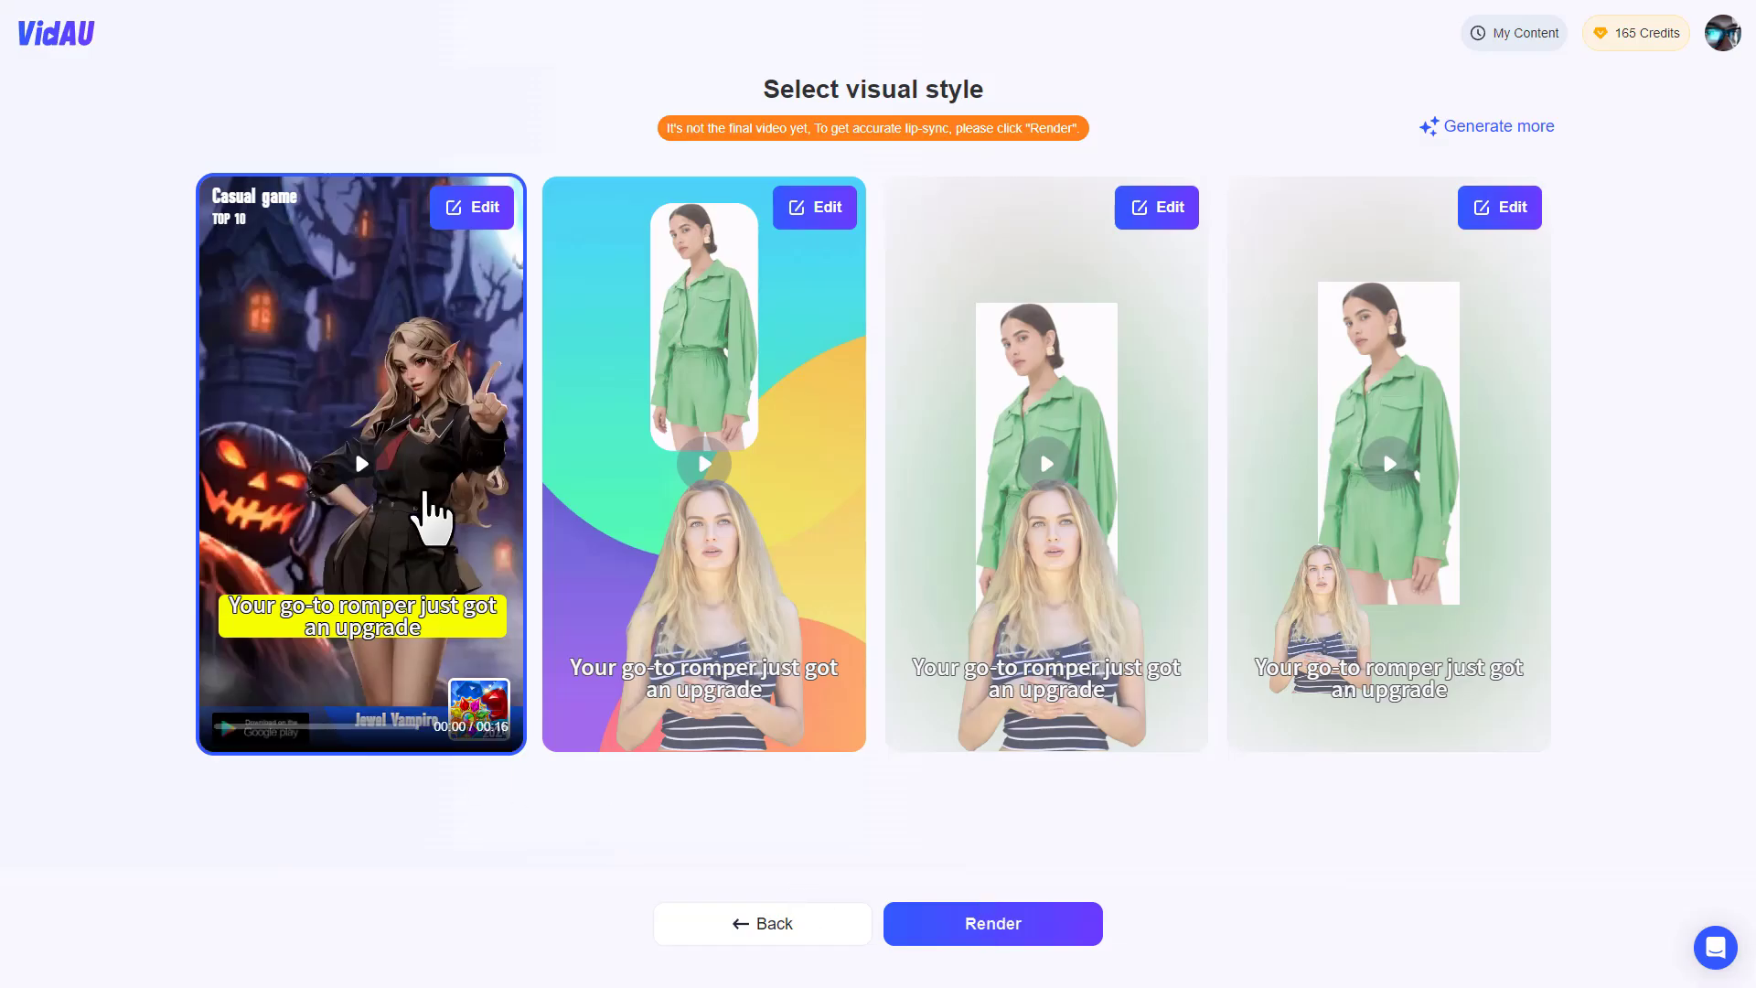
Step: Compare the visual style previews and pick the colourful gradient-background style
click(1371, 425)
click(1066, 424)
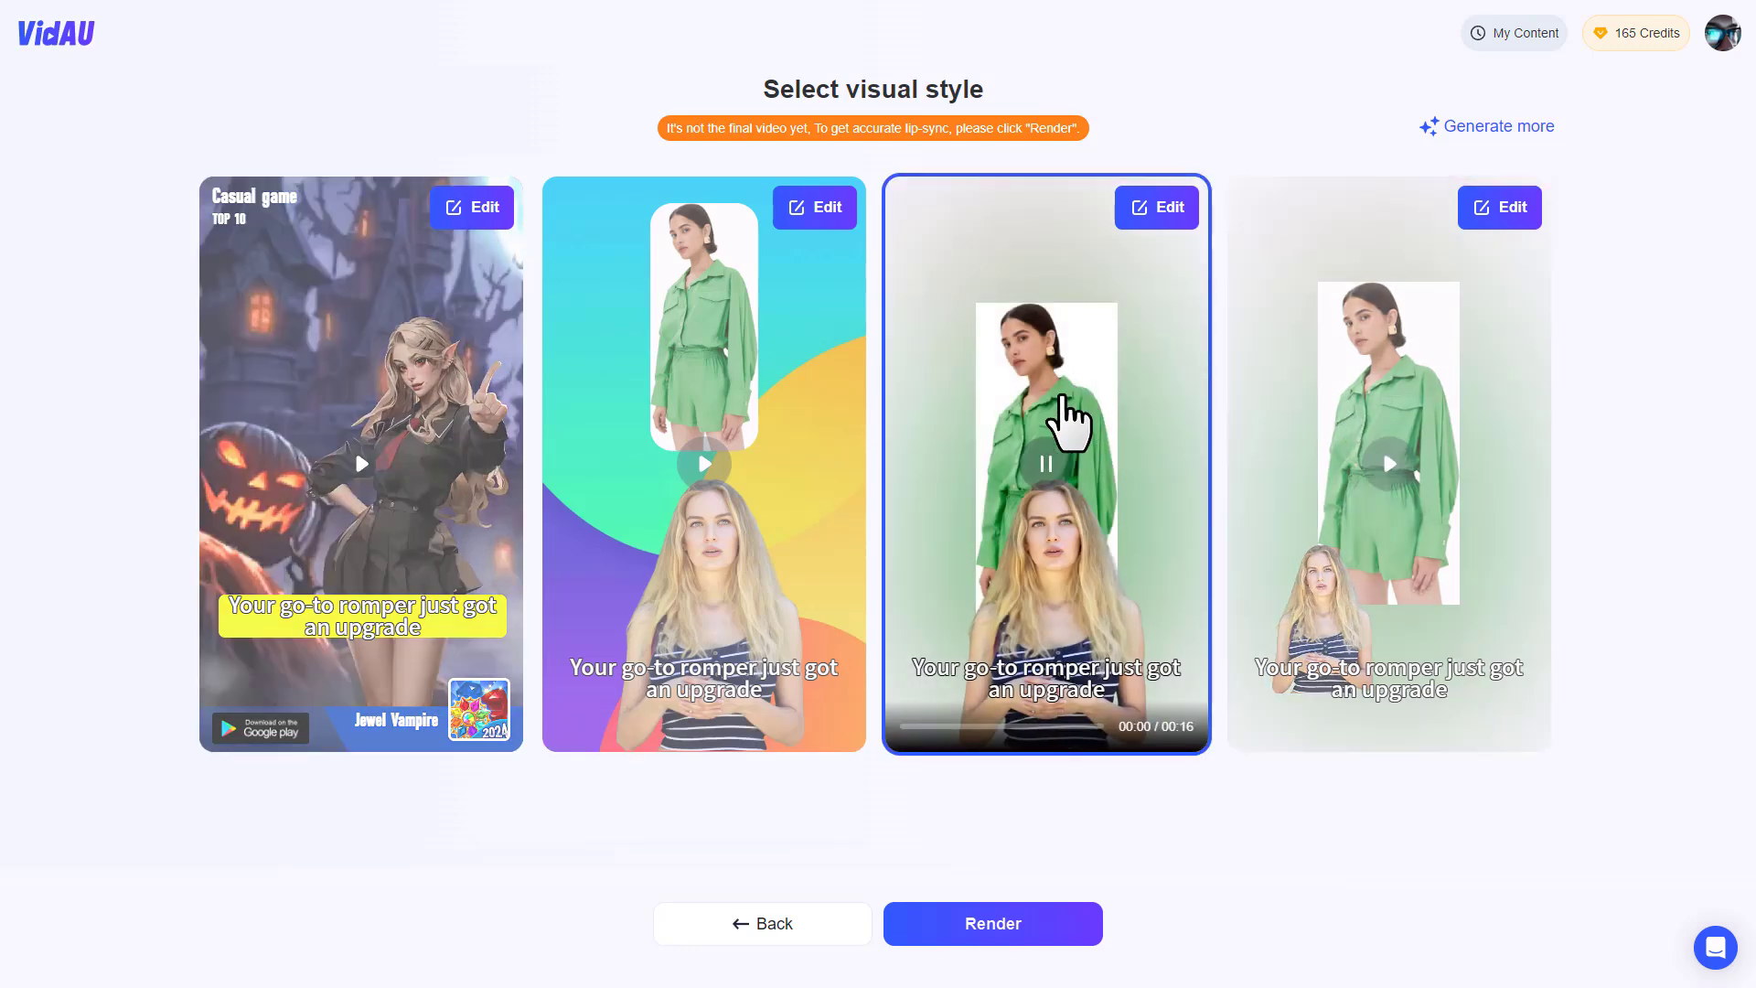
click(725, 443)
click(507, 467)
click(740, 385)
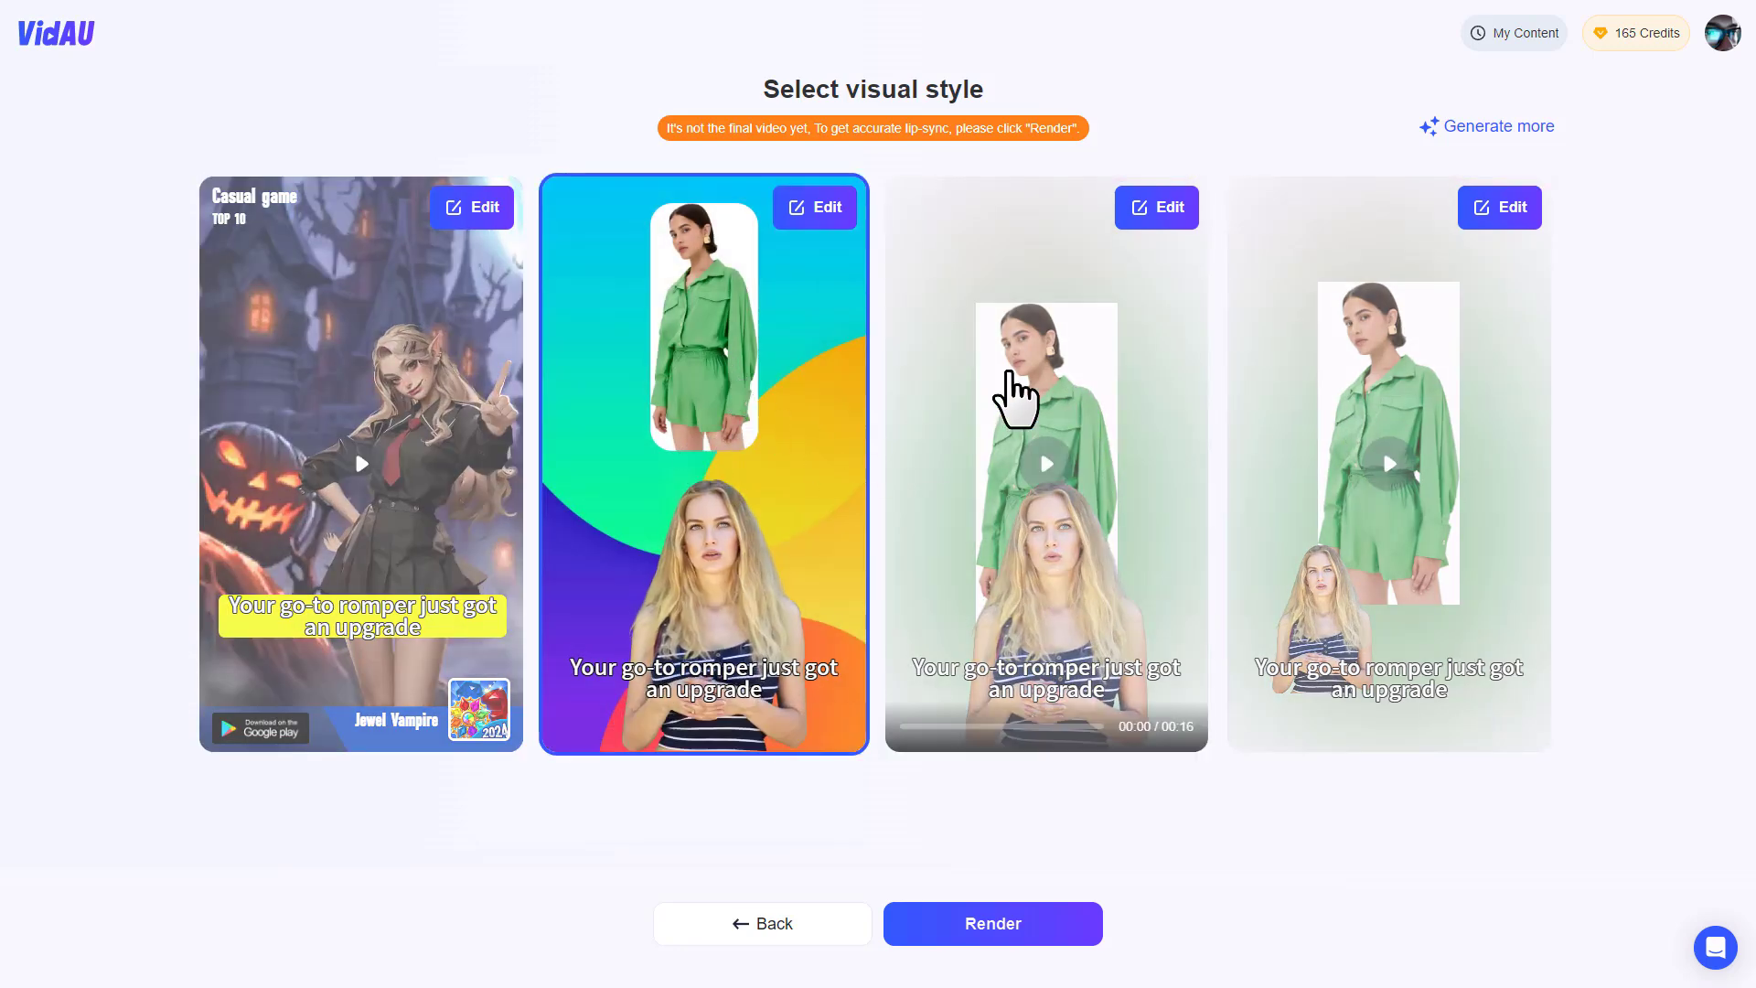
click(925, 497)
click(689, 491)
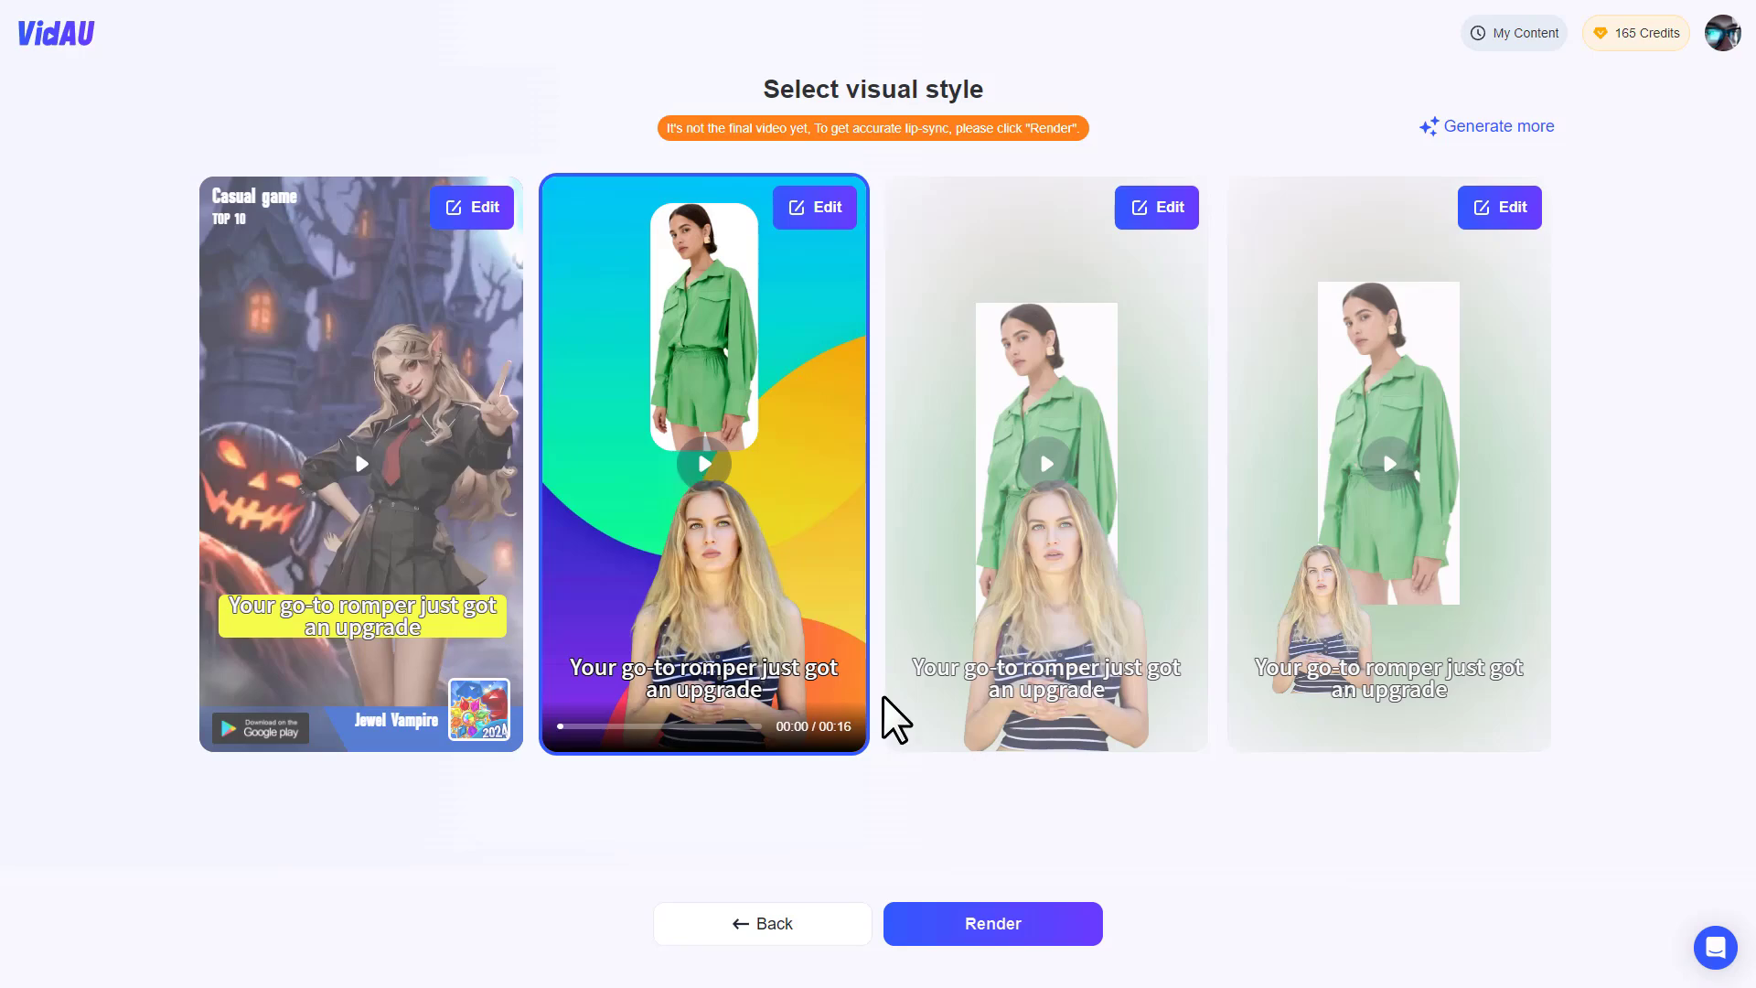
Step: Render the video, confirming the 40-credit charge against the 165 available
click(1013, 931)
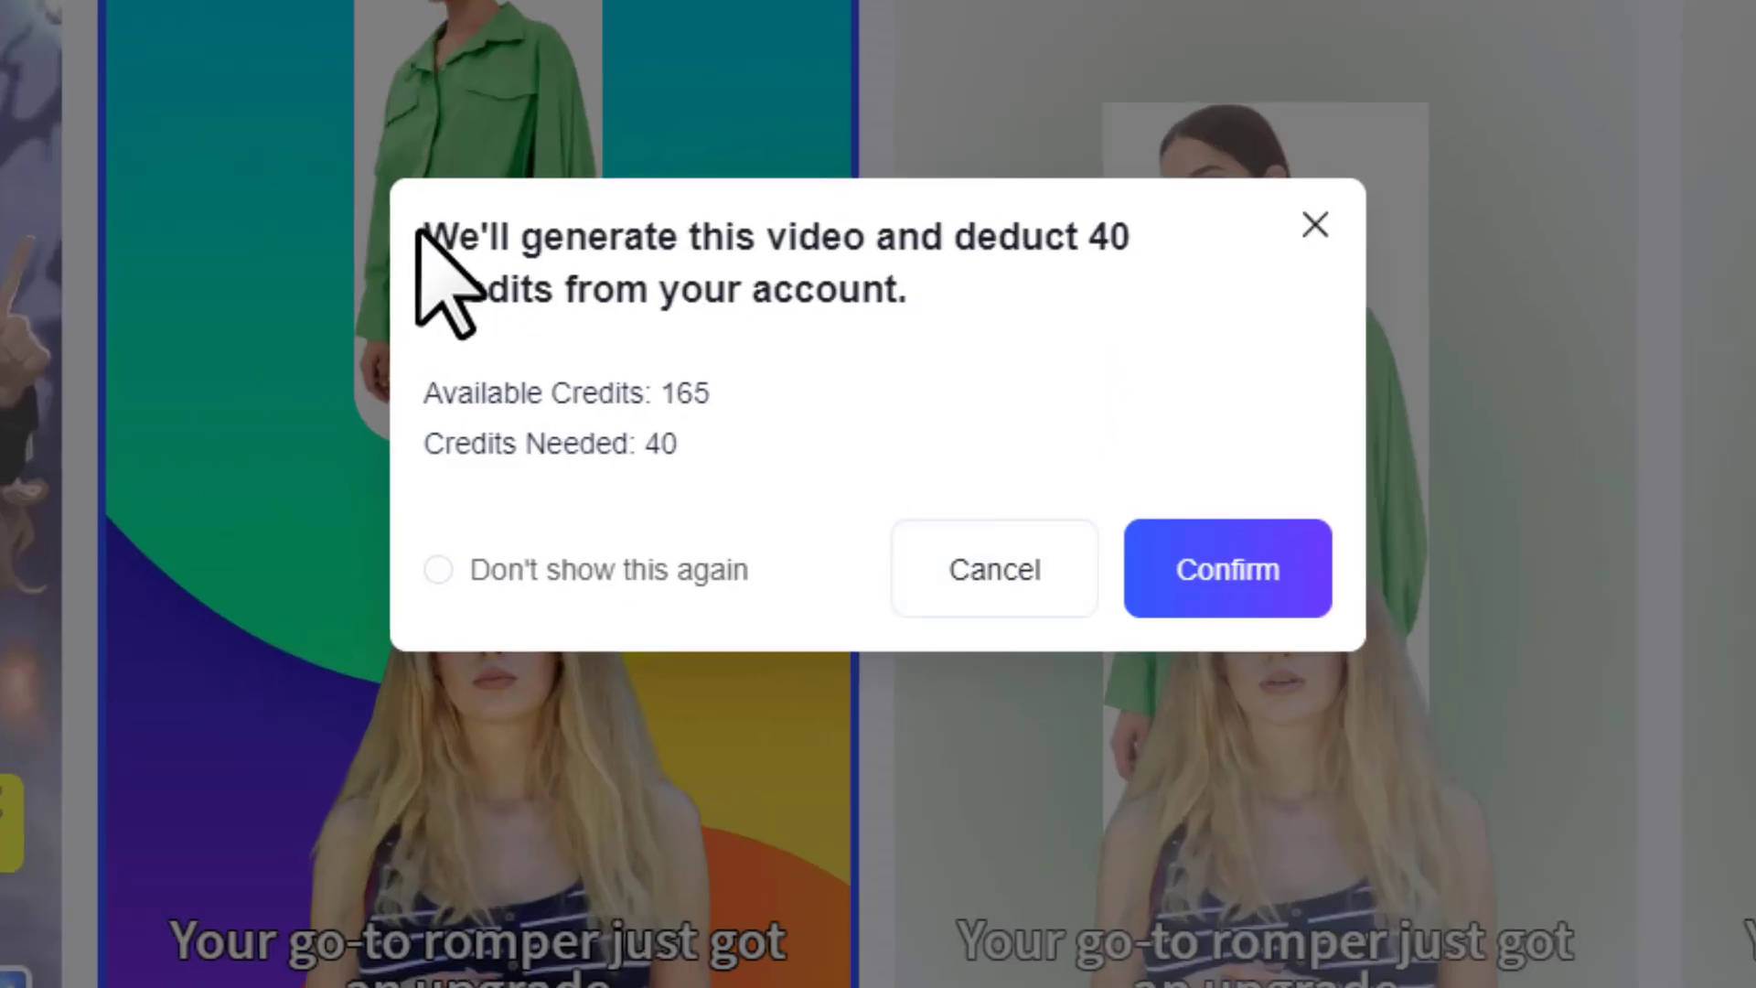
drag(418, 231, 912, 306)
click(693, 378)
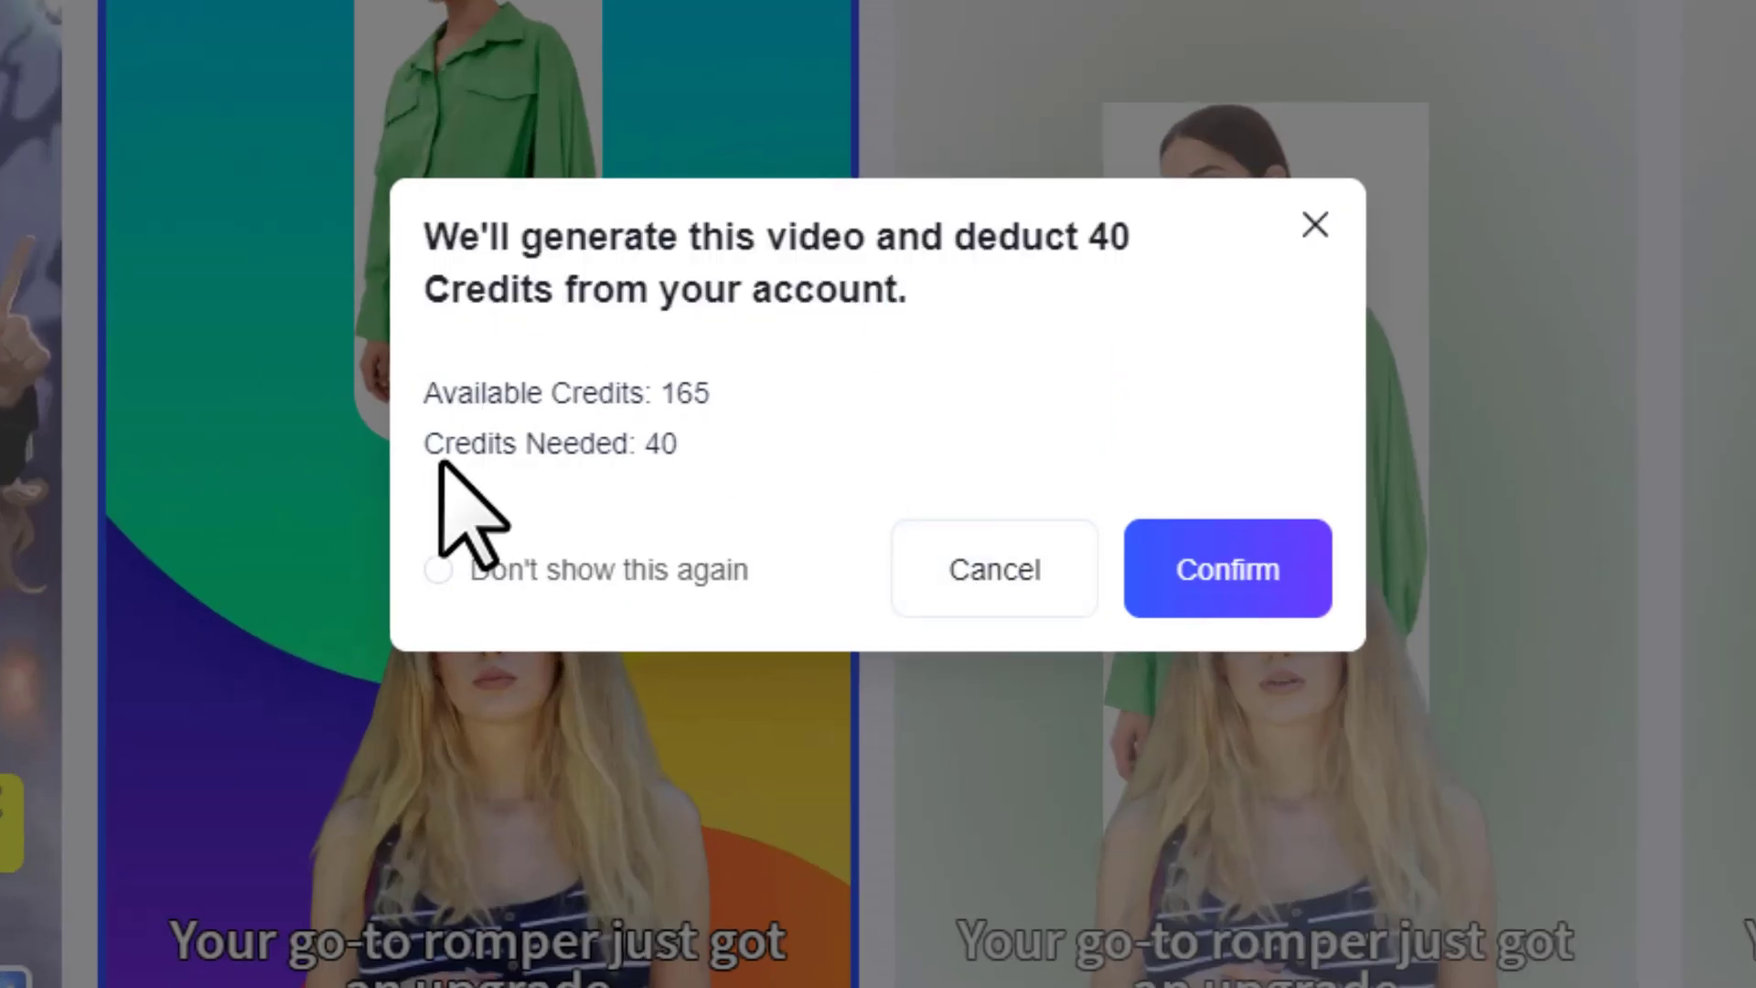
drag(440, 462, 674, 468)
drag(409, 398, 729, 404)
click(729, 403)
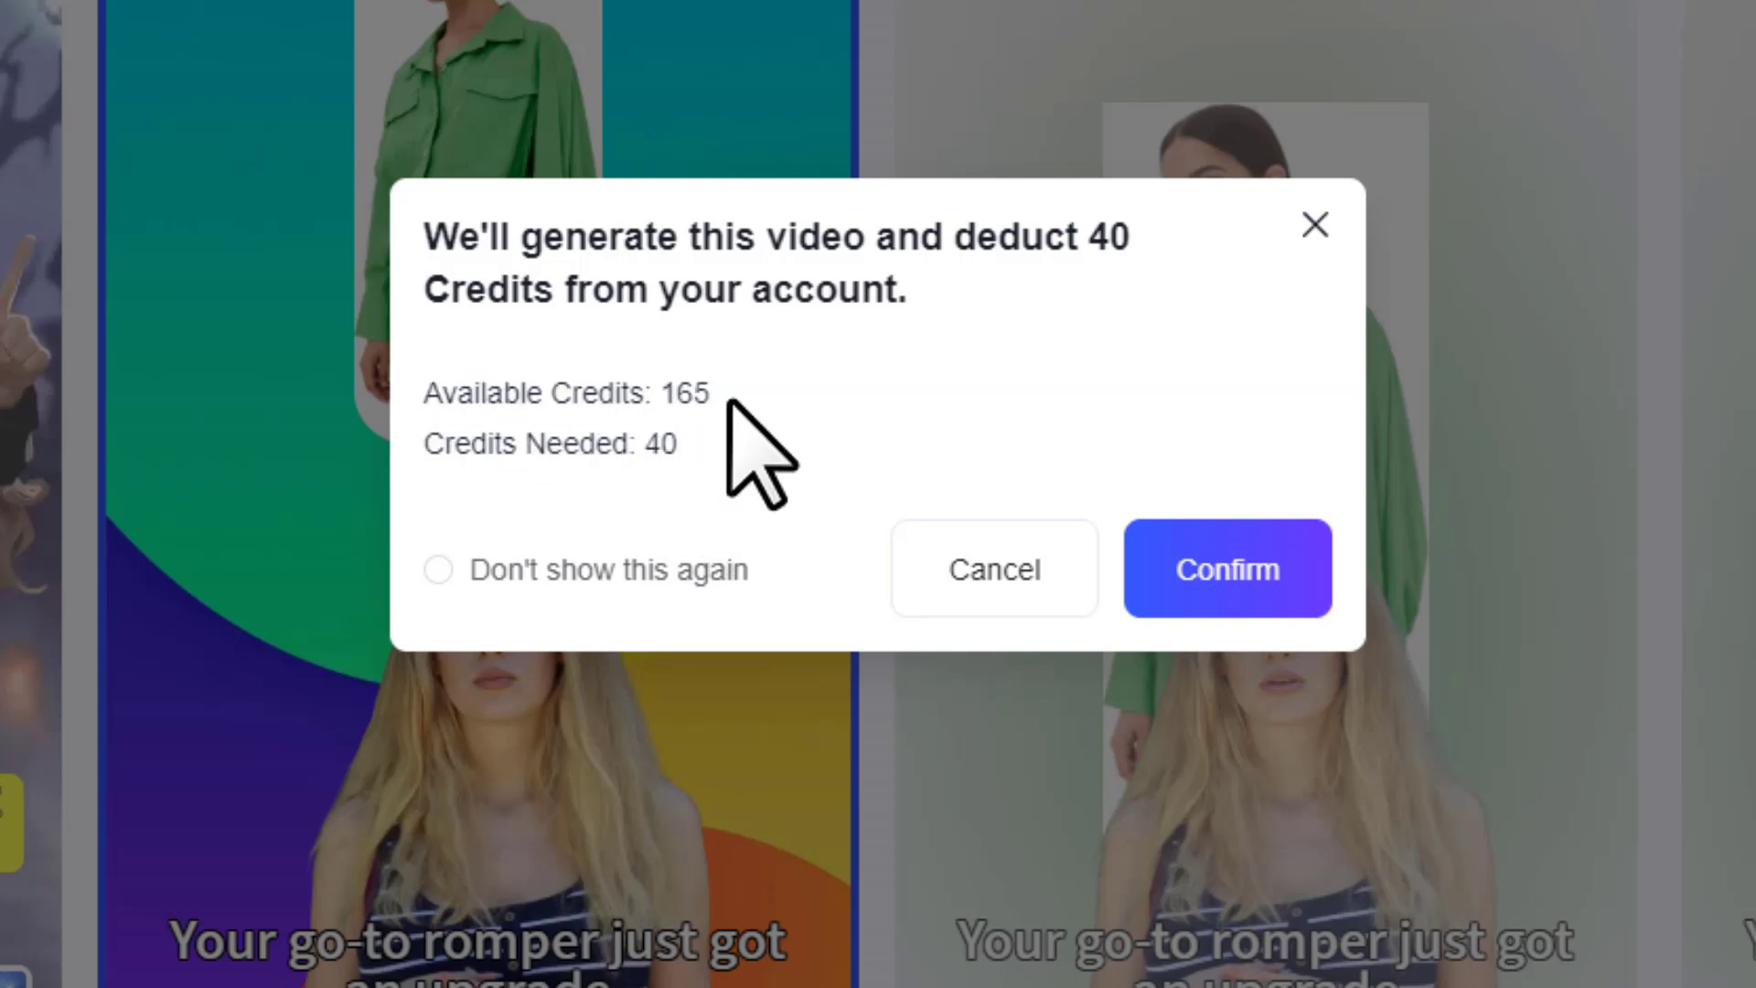
click(1189, 579)
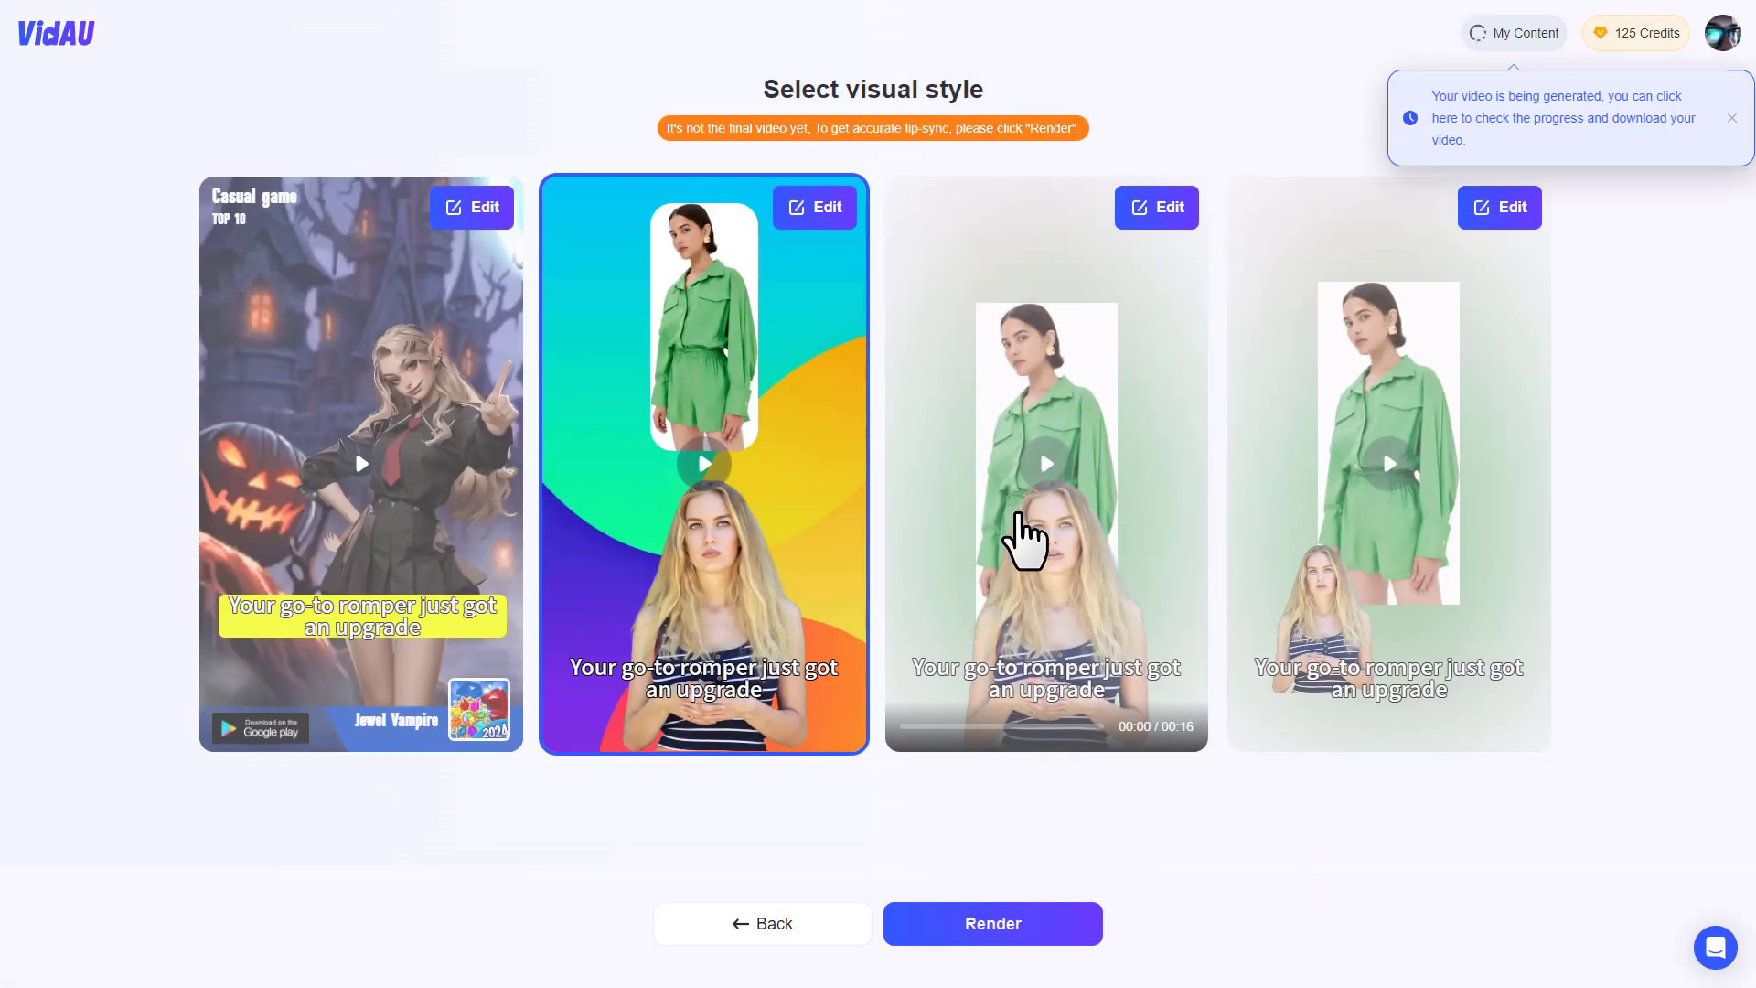
Step: Play the finished romper video in My Content, then close the player
click(1501, 33)
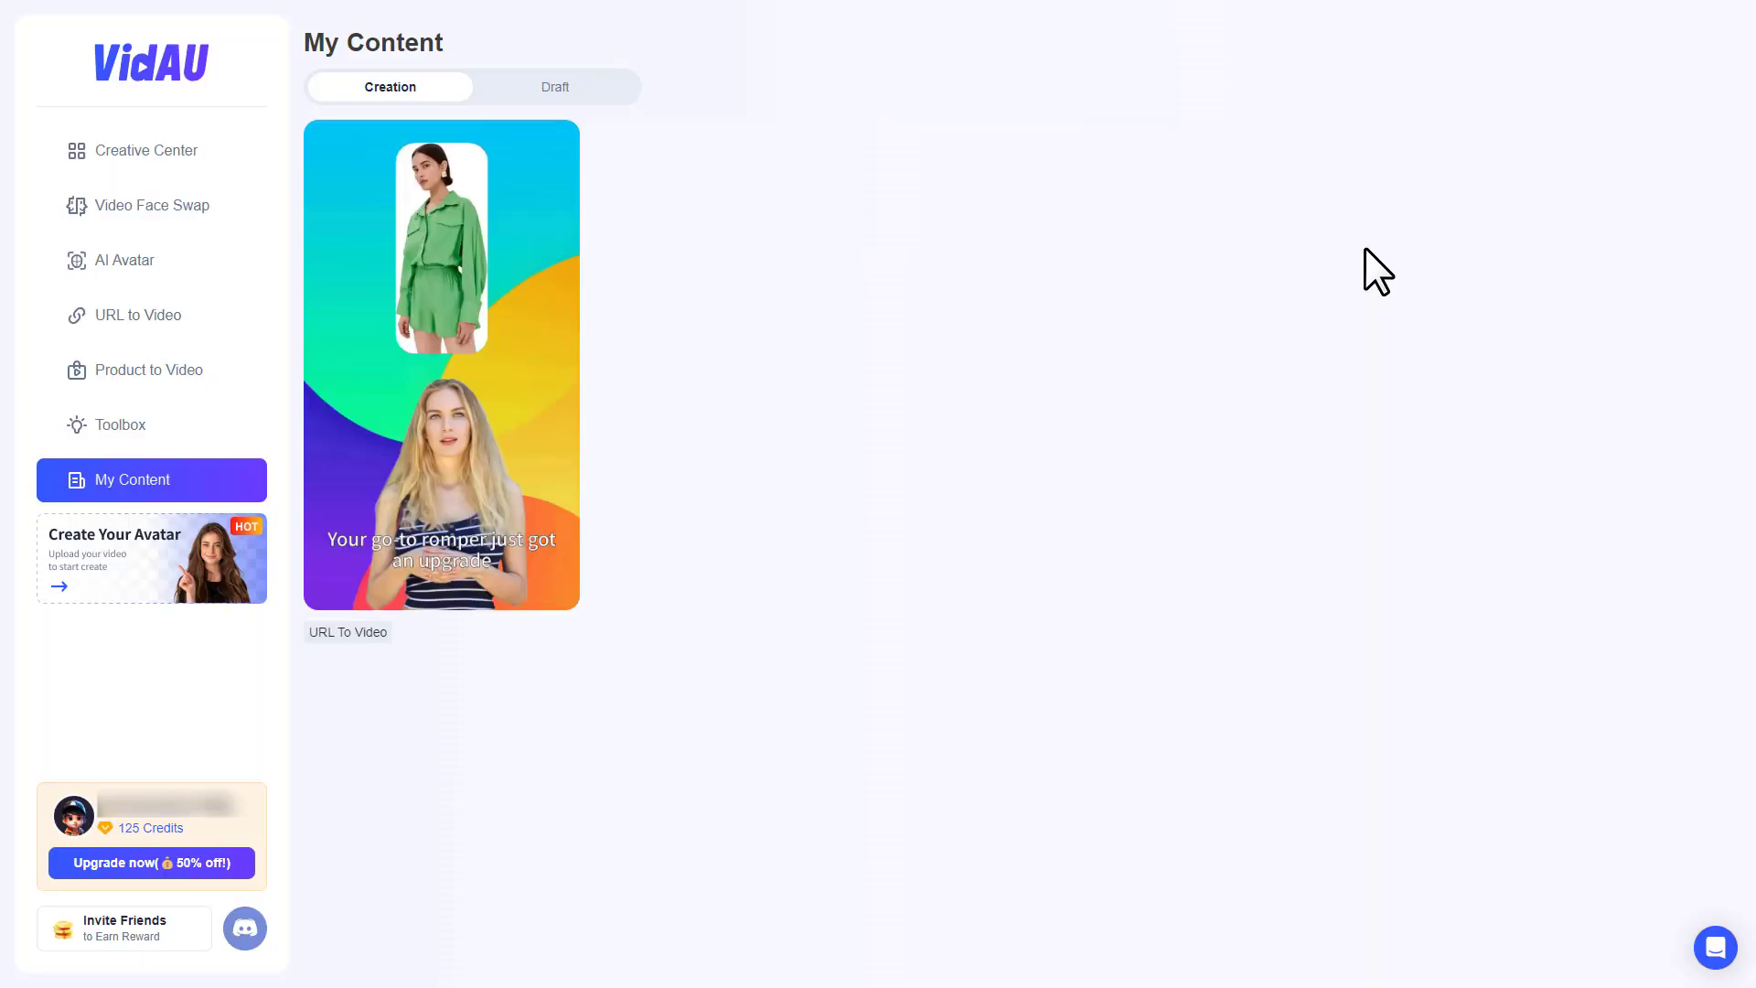
mouse_move(525, 403)
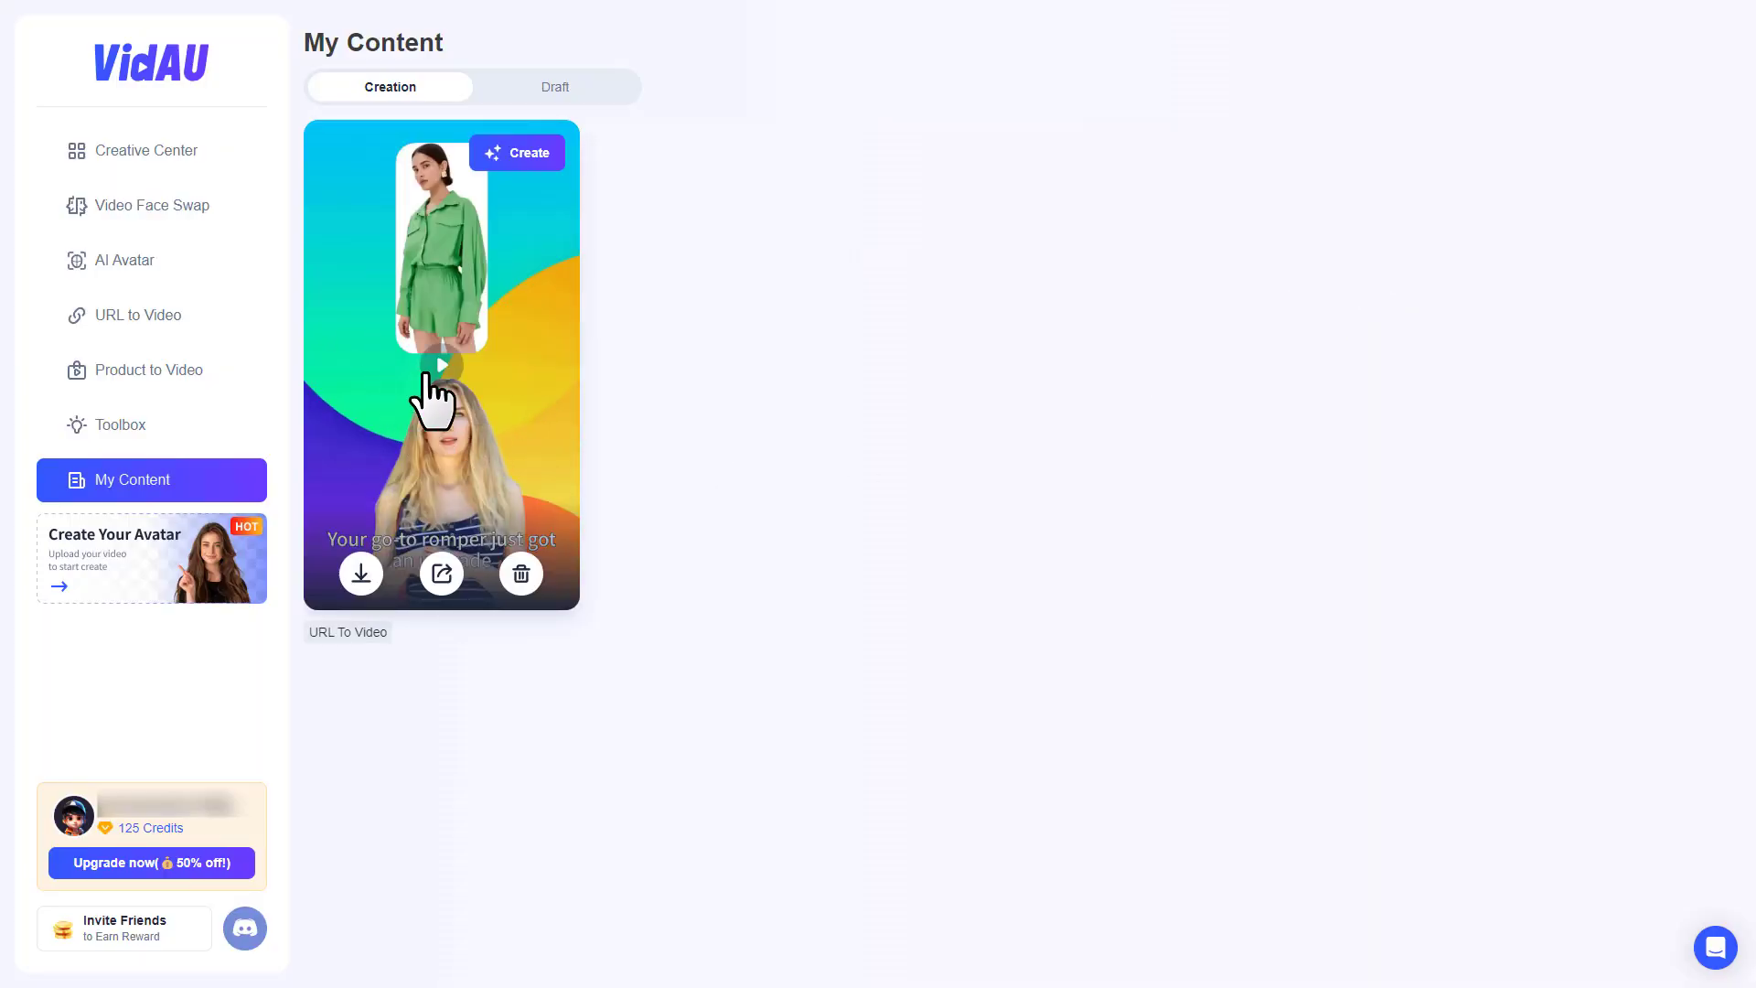
click(437, 366)
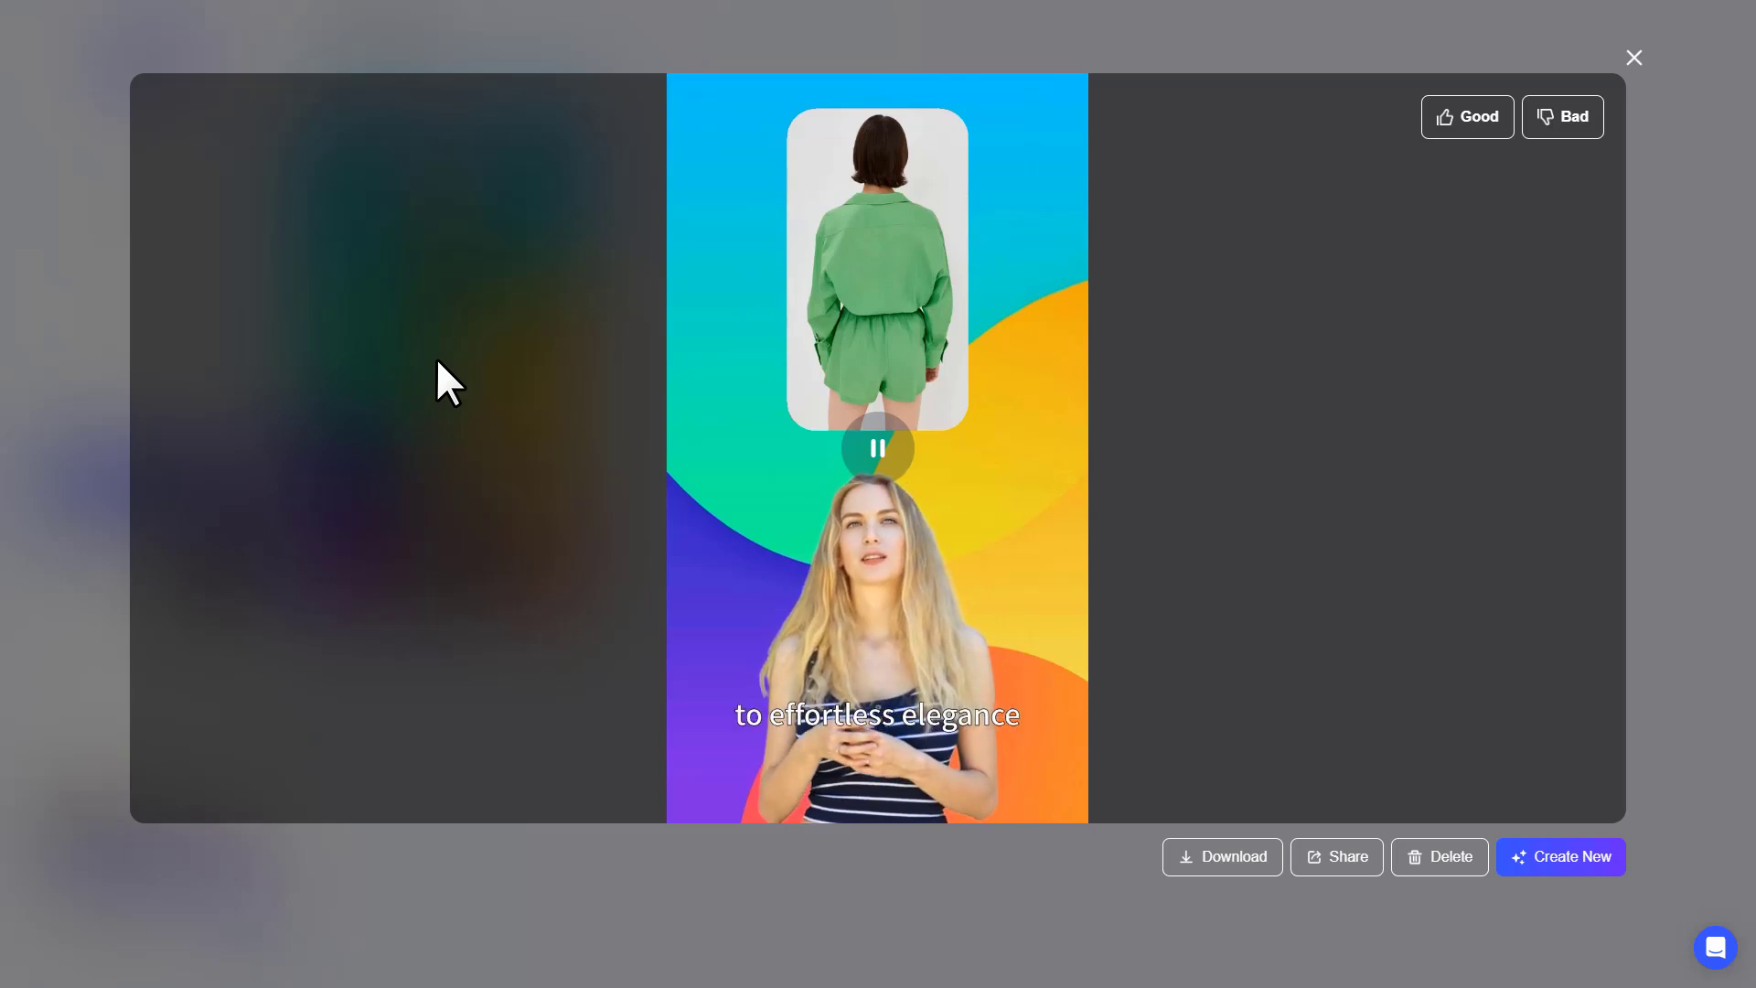
click(1634, 58)
Step: Return to the Creative Center and scroll down its template gallery
mouse_move(431, 561)
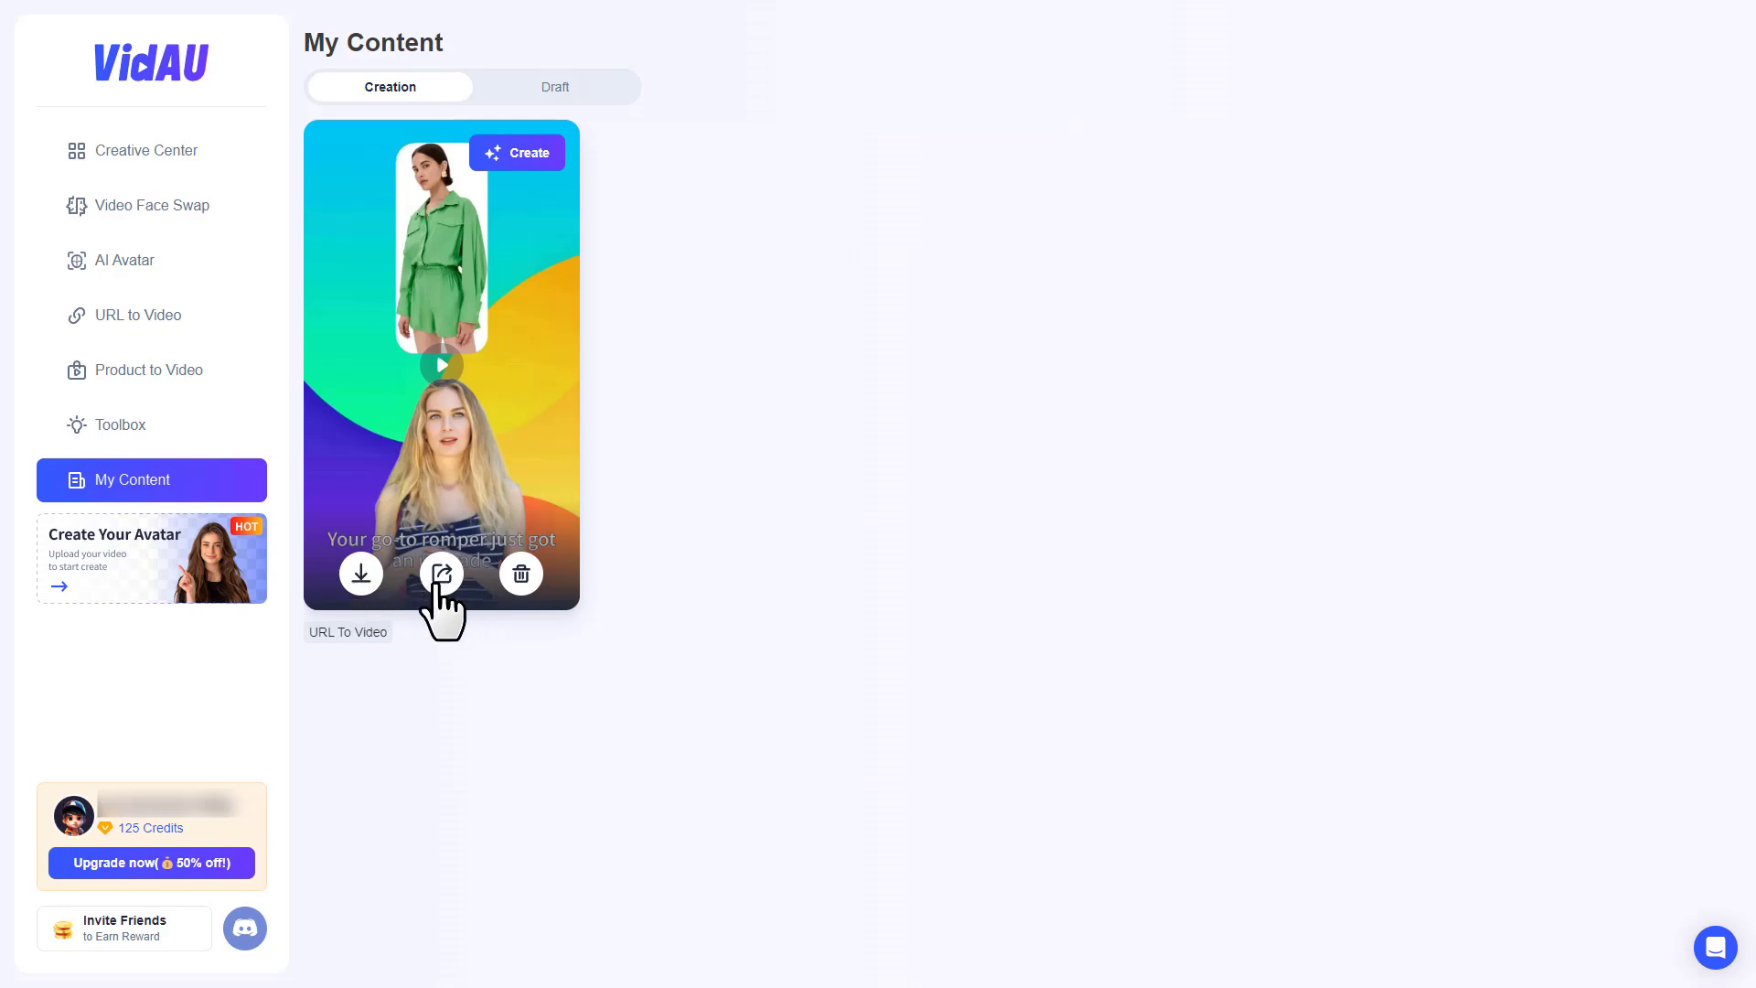
click(146, 158)
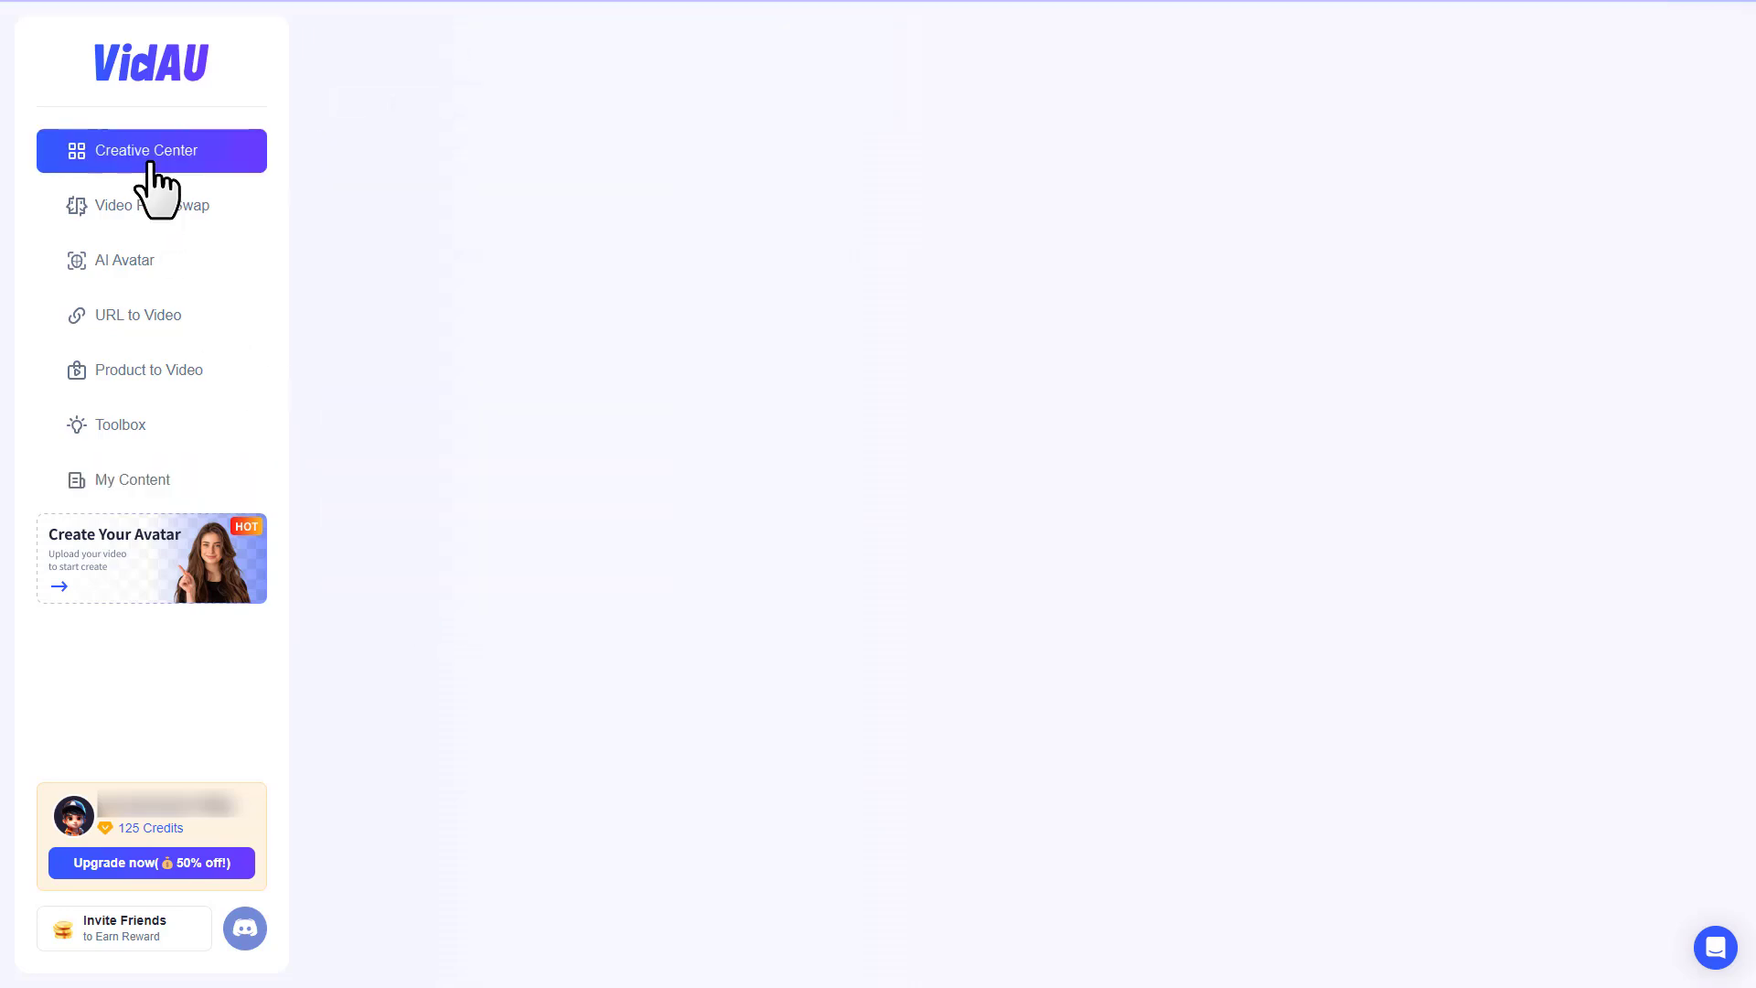
scroll(825, 430, down, 2)
scroll(828, 443, down, 5)
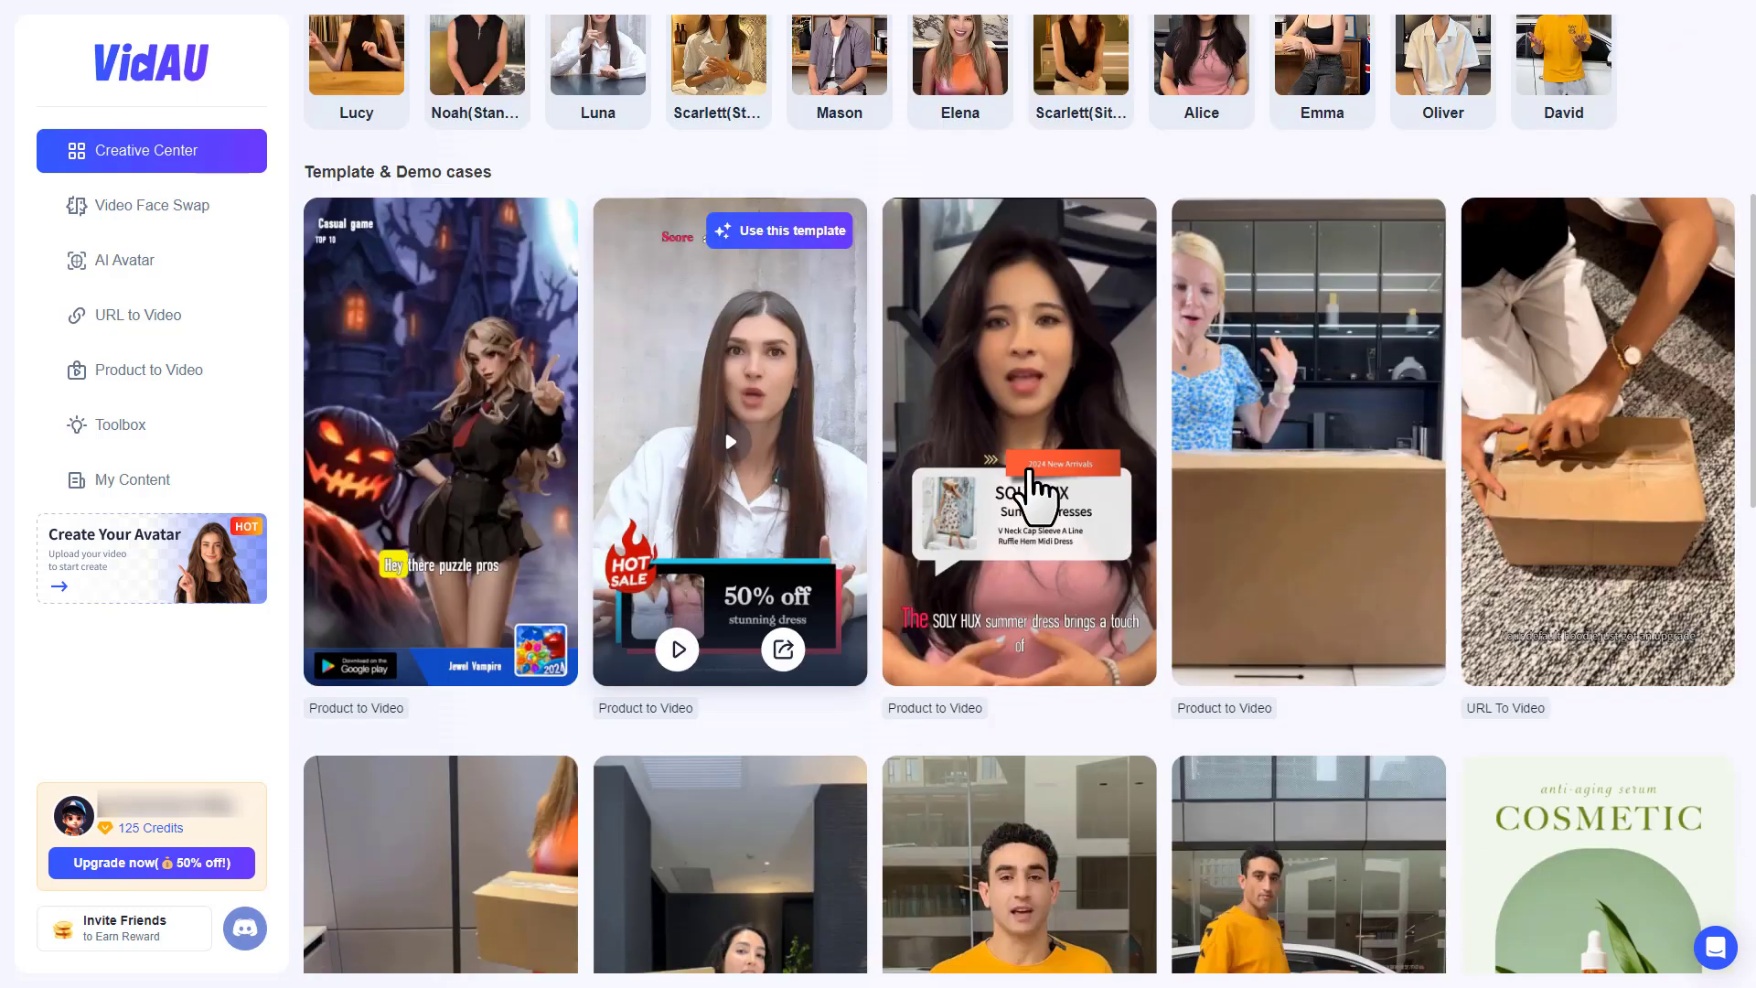
mouse_move(1646, 461)
scroll(1222, 646, down, 3)
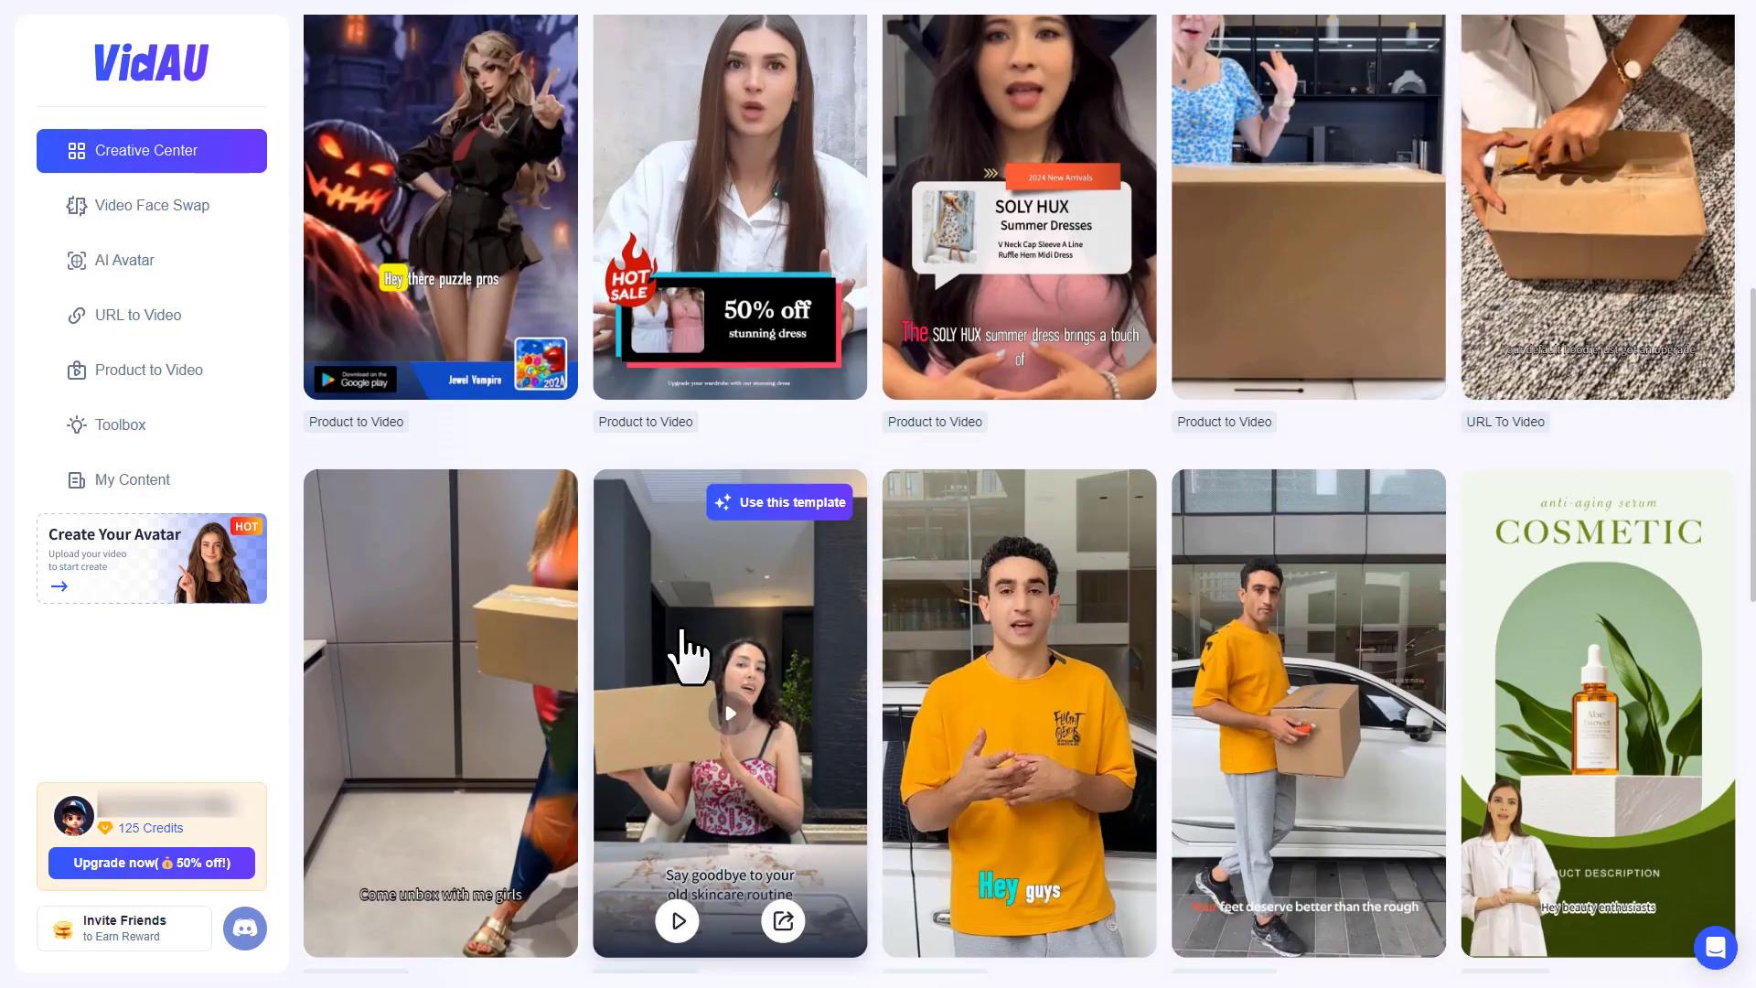
scroll(686, 658, down, 5)
scroll(1262, 600, up, 5)
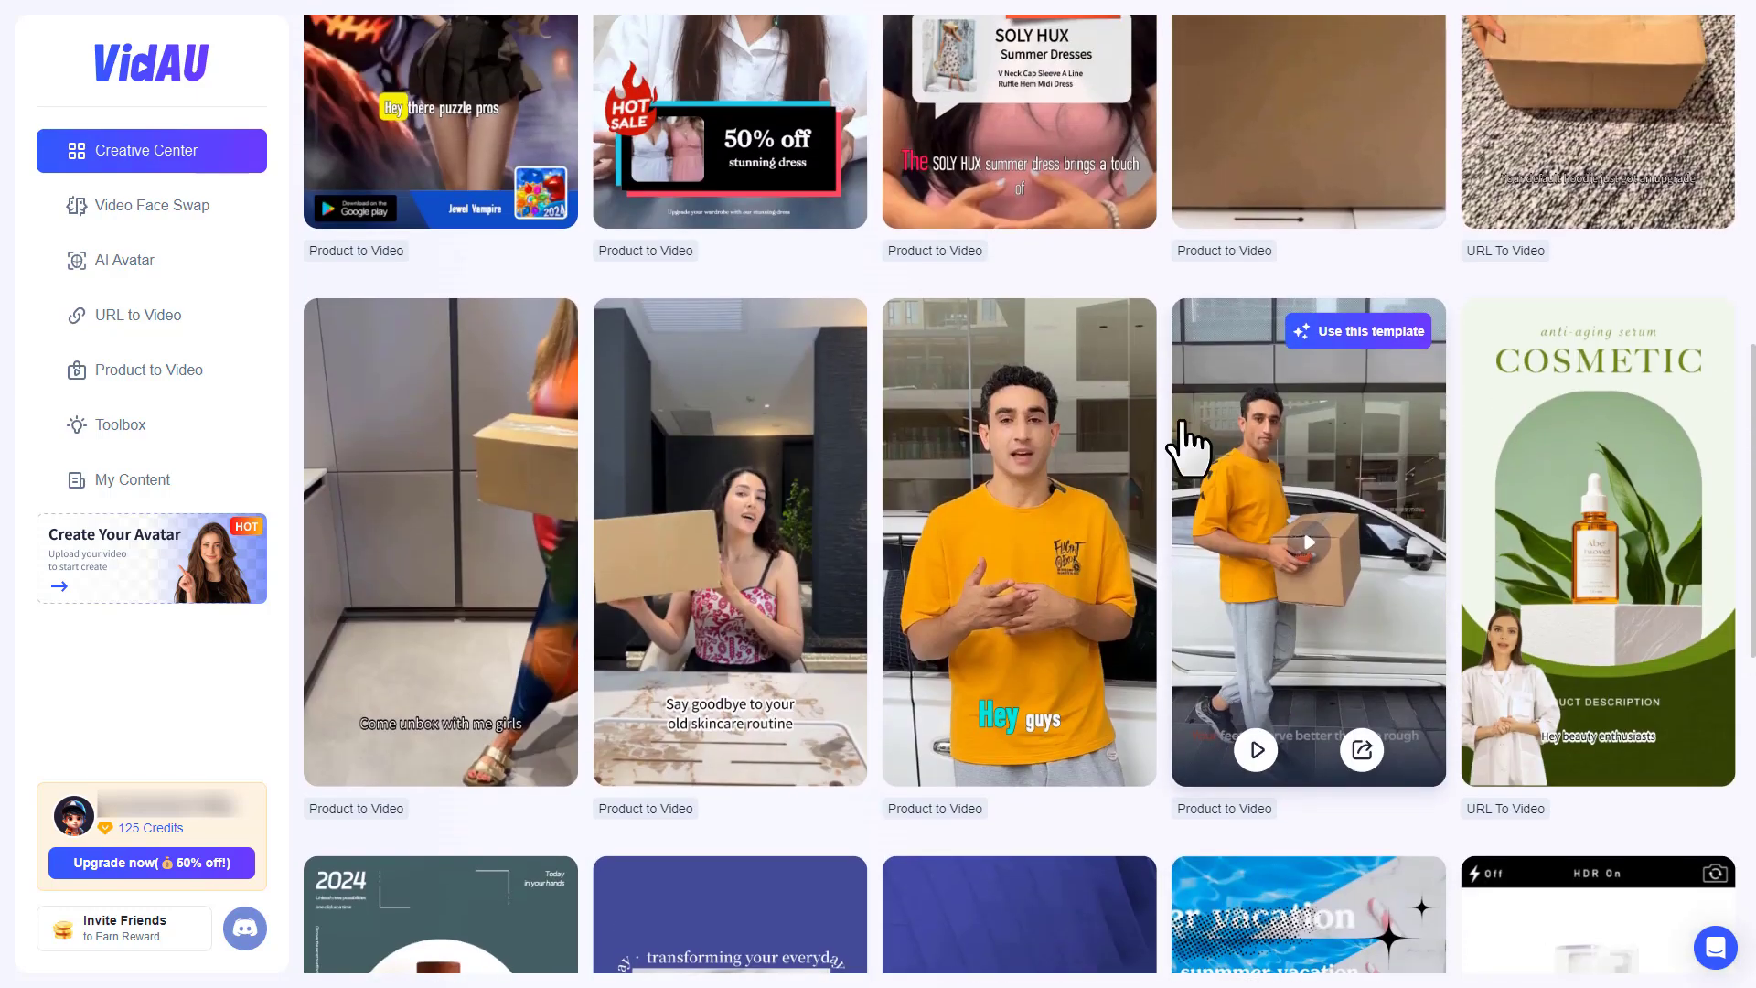
scroll(1463, 439, up, 2)
scroll(1554, 457, down, 2)
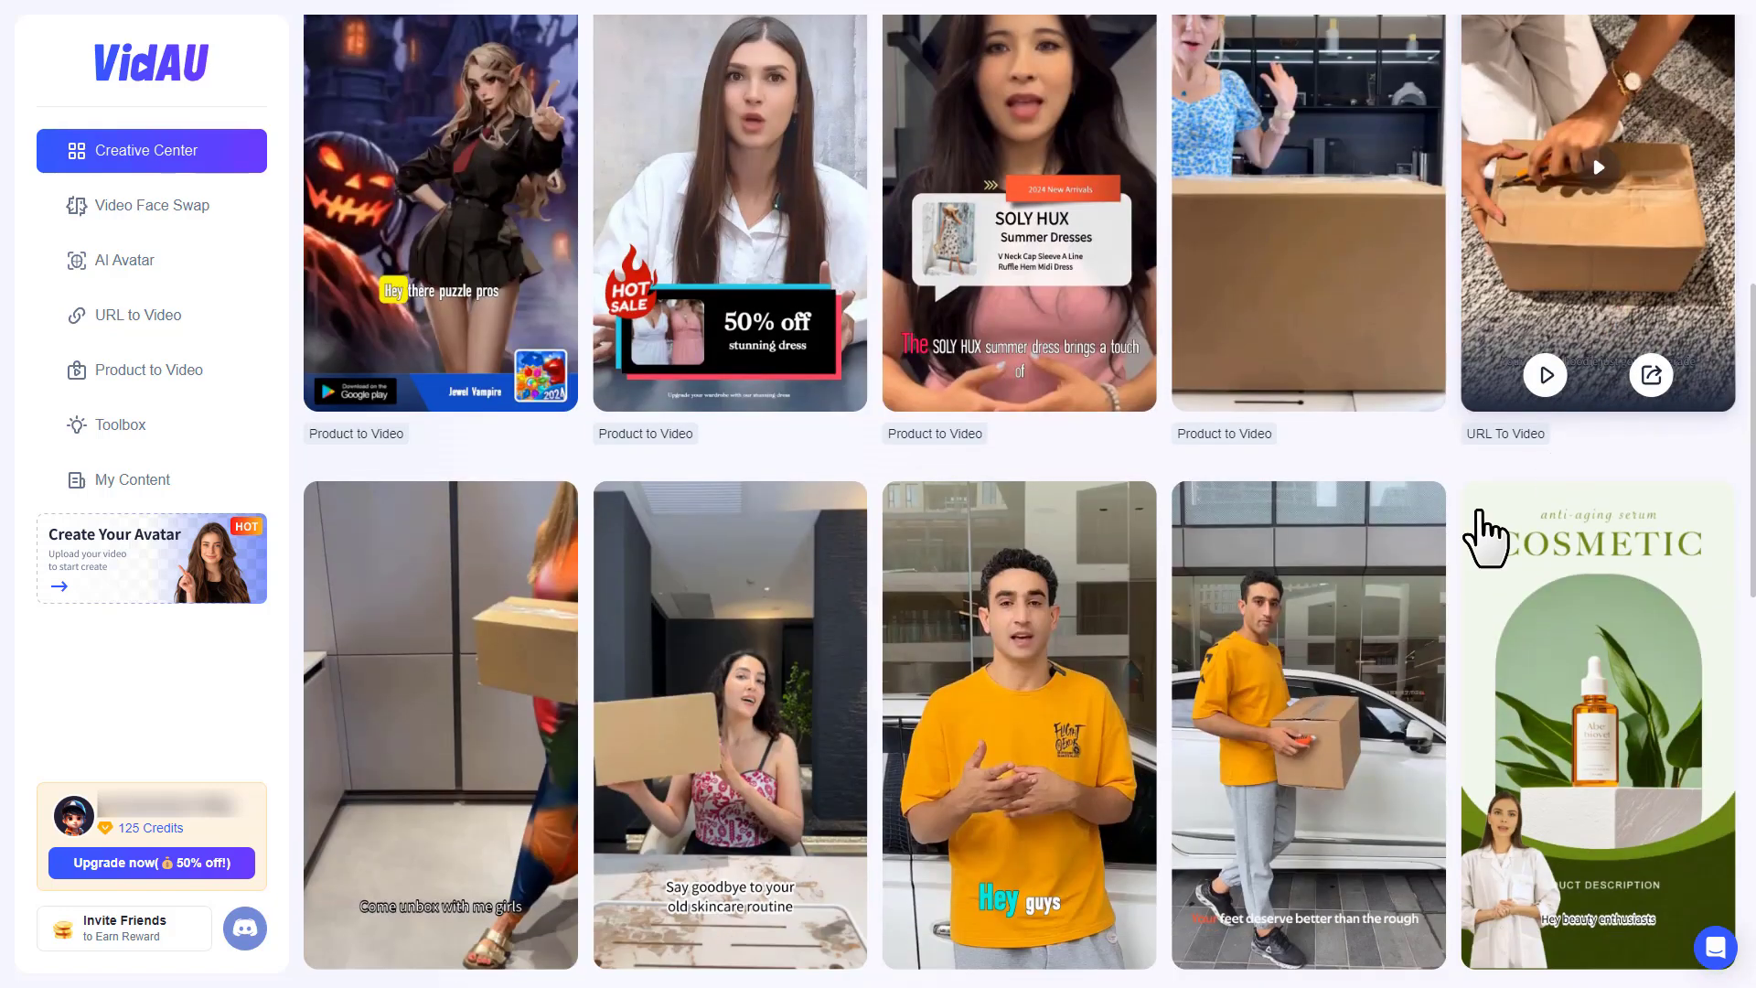
scroll(695, 612, up, 5)
scroll(717, 627, down, 8)
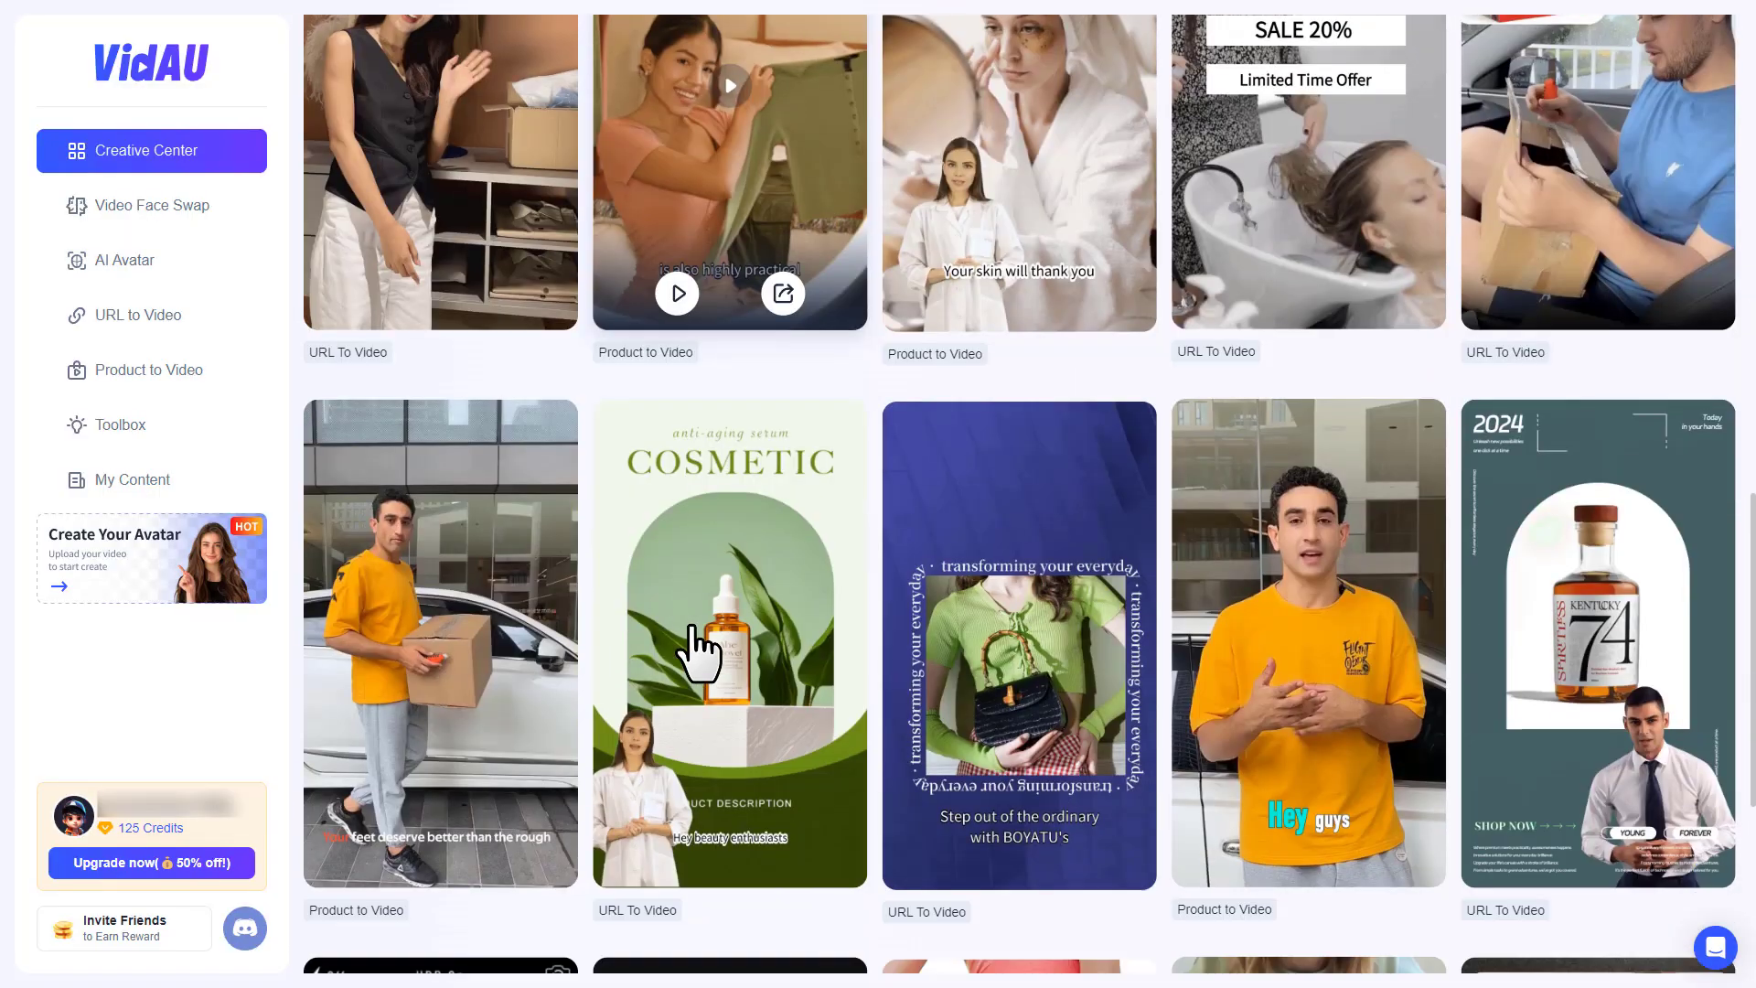
mouse_move(1316, 640)
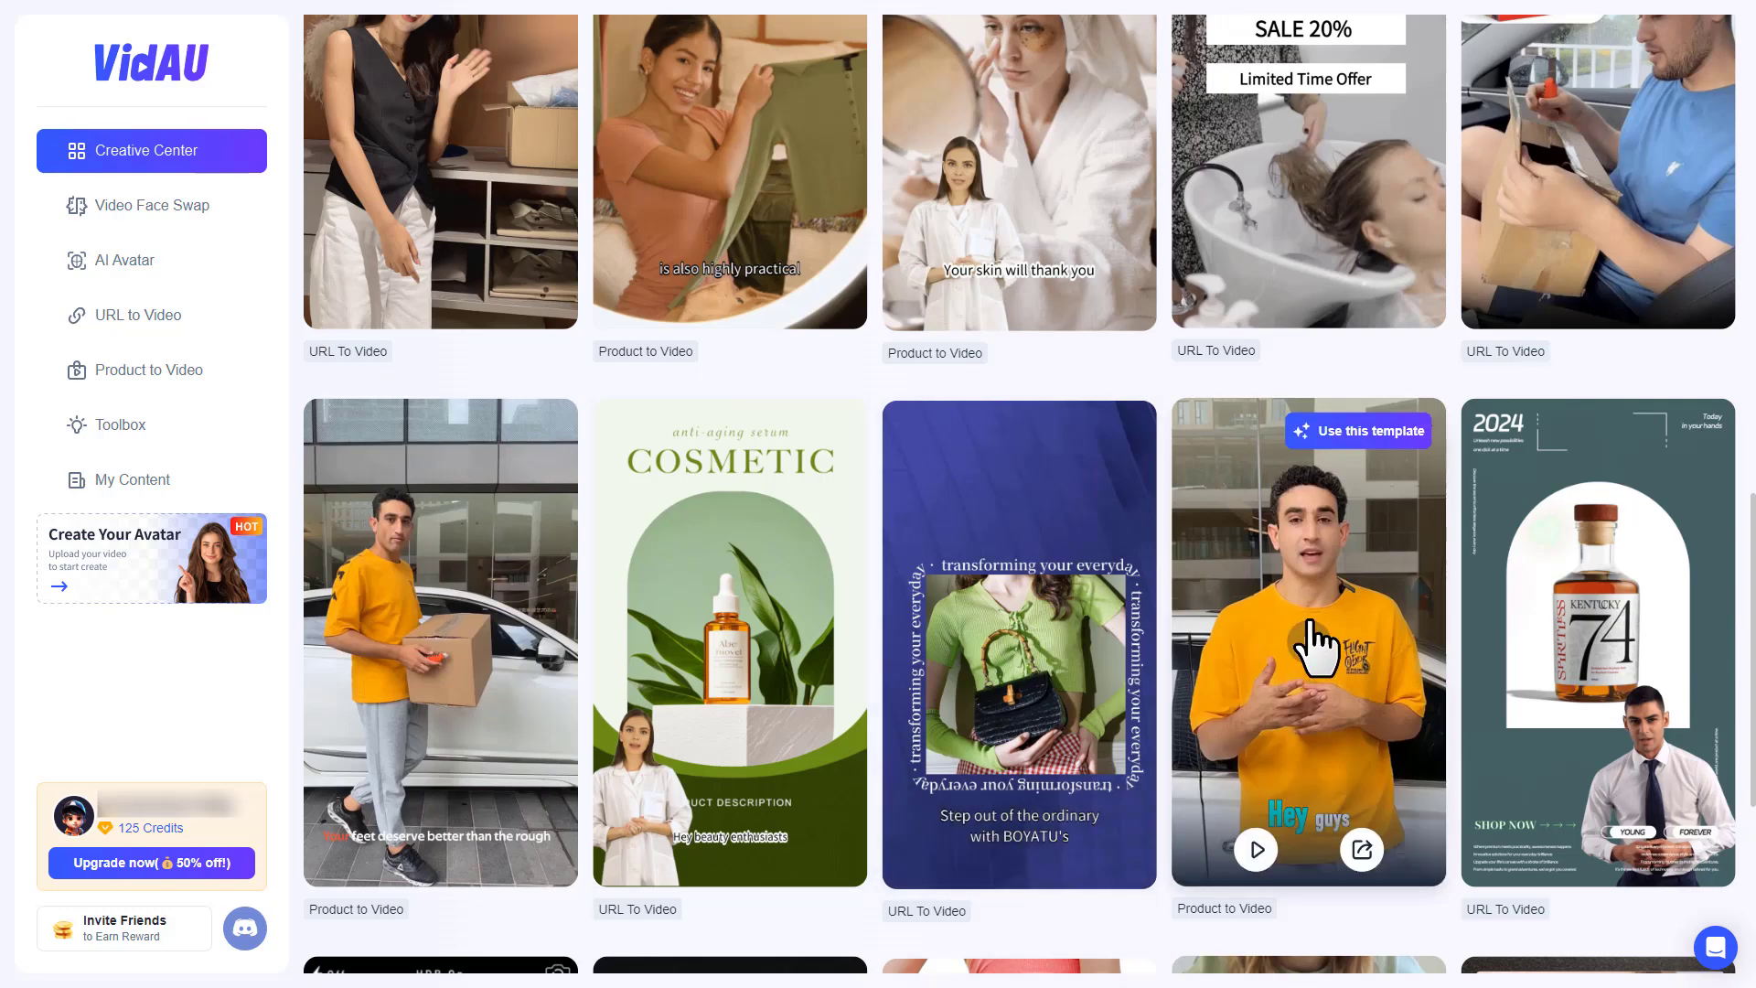
Step: Start from the yellow T-shirt template and review its timeline clips, including the BENGOO headset
click(1379, 435)
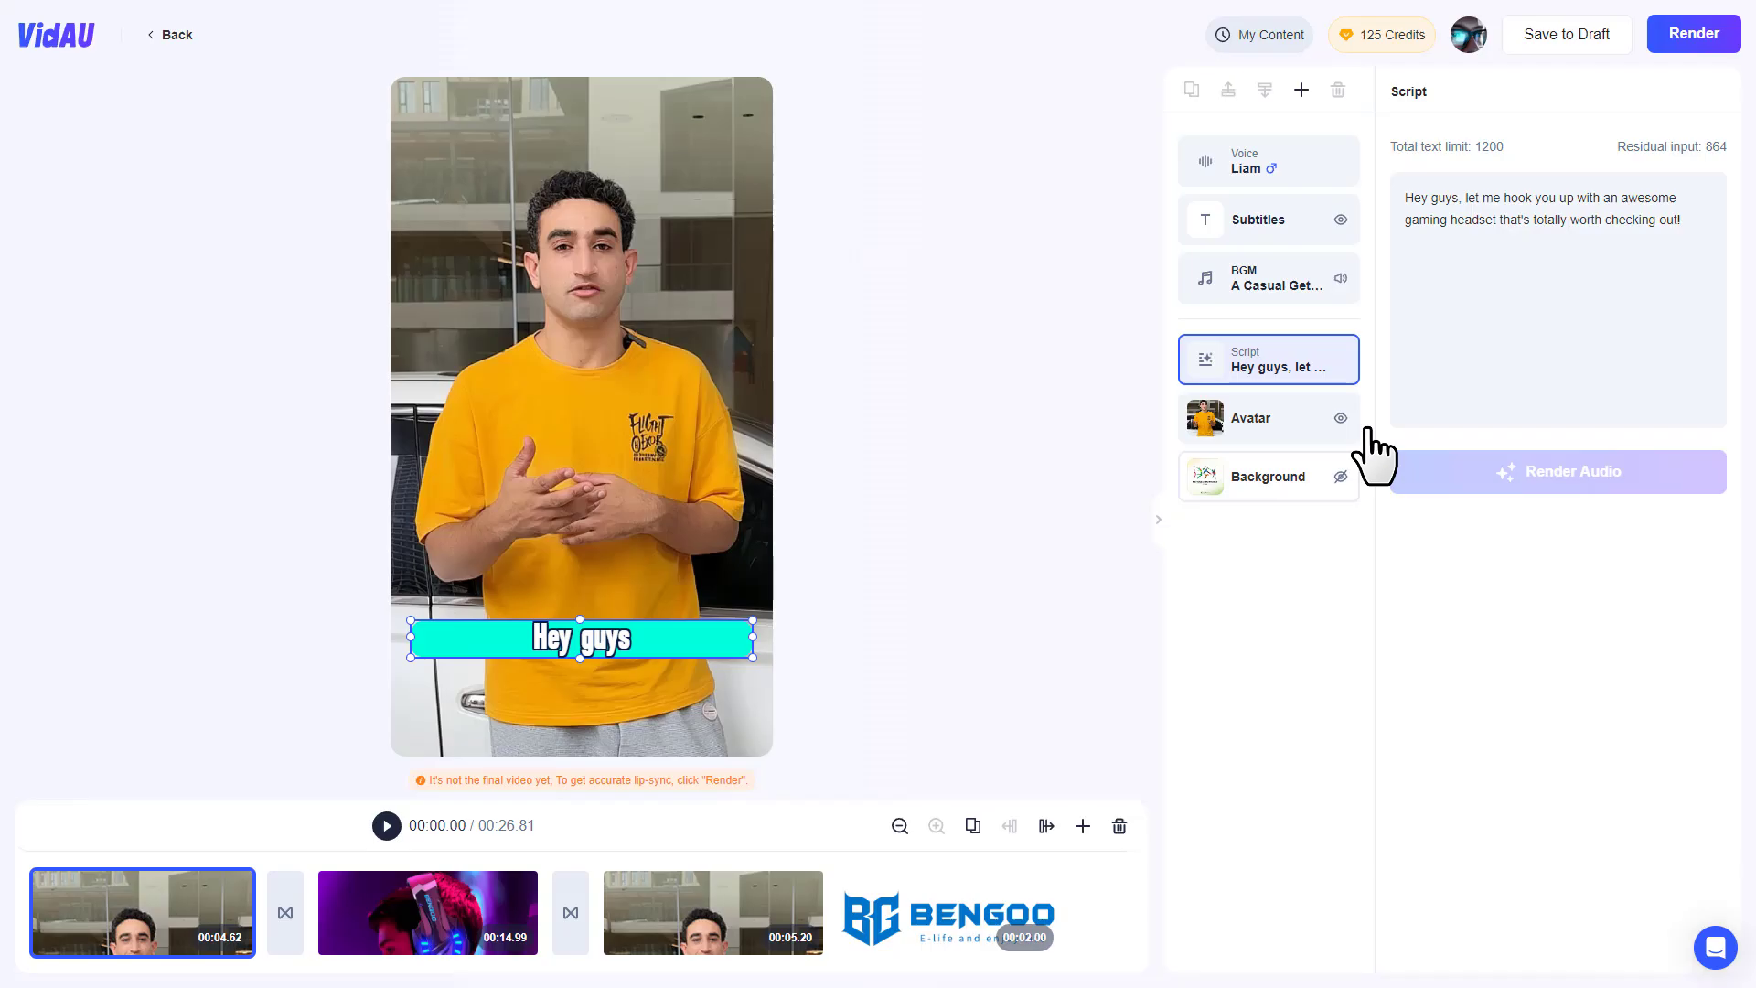
click(1000, 397)
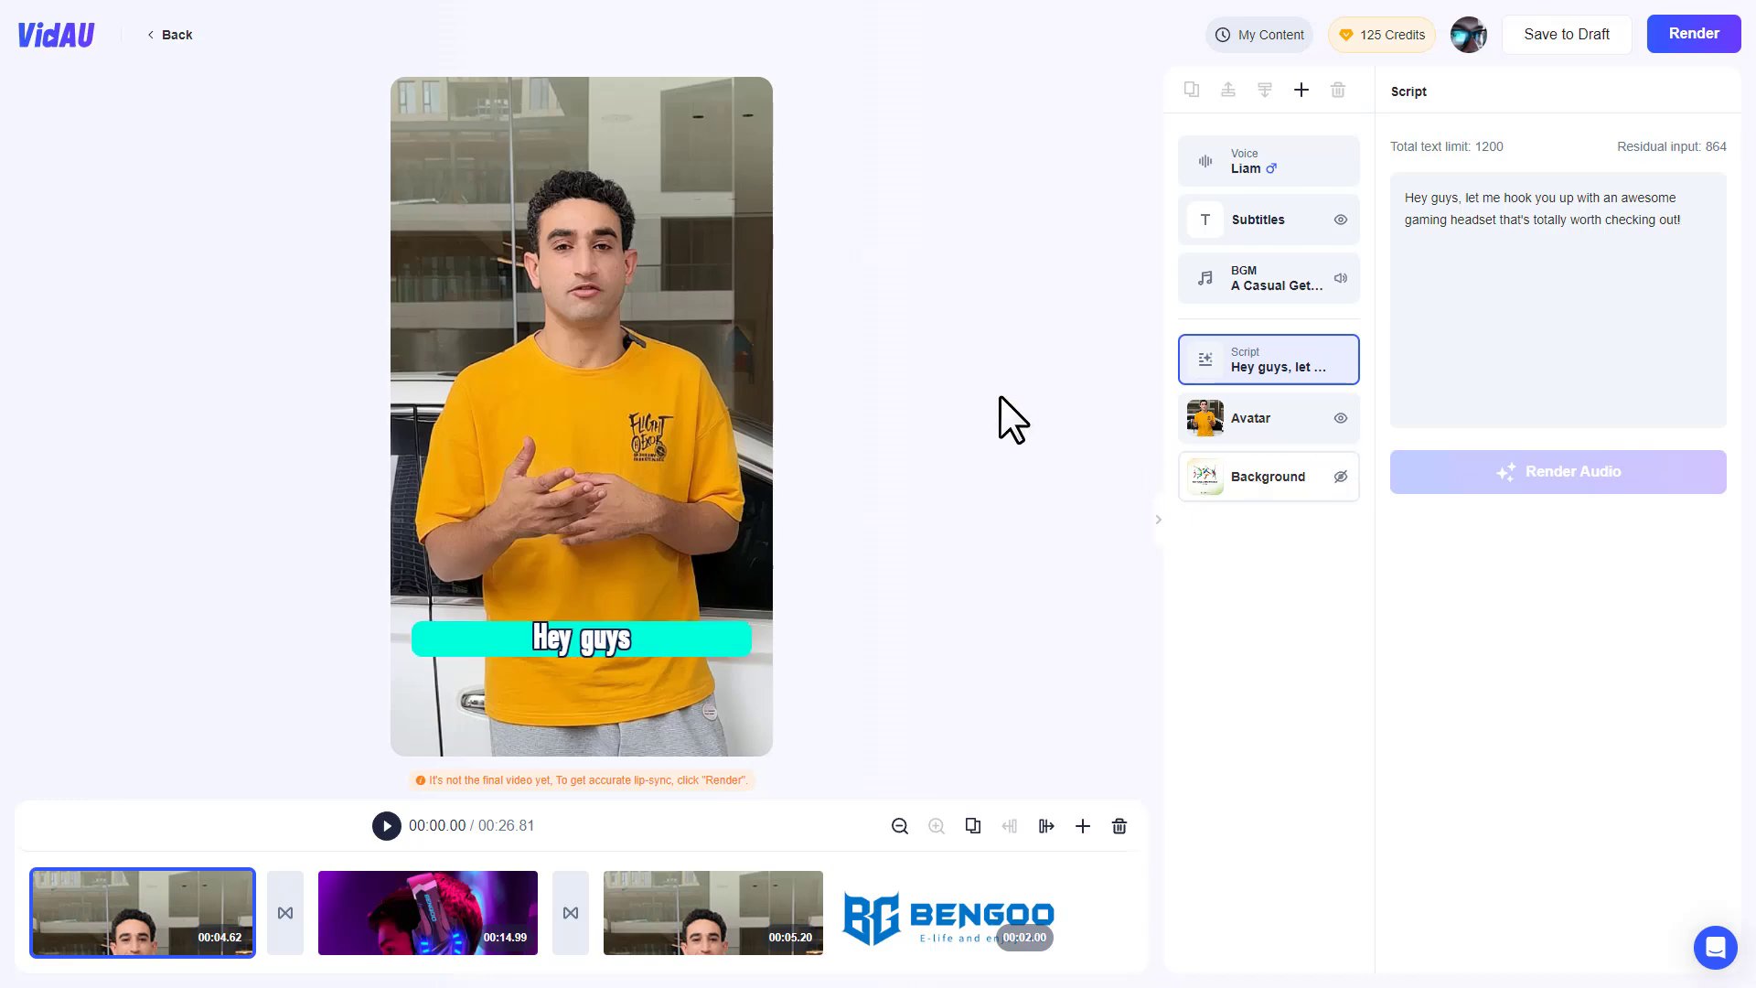
click(370, 910)
click(722, 928)
click(925, 922)
click(251, 928)
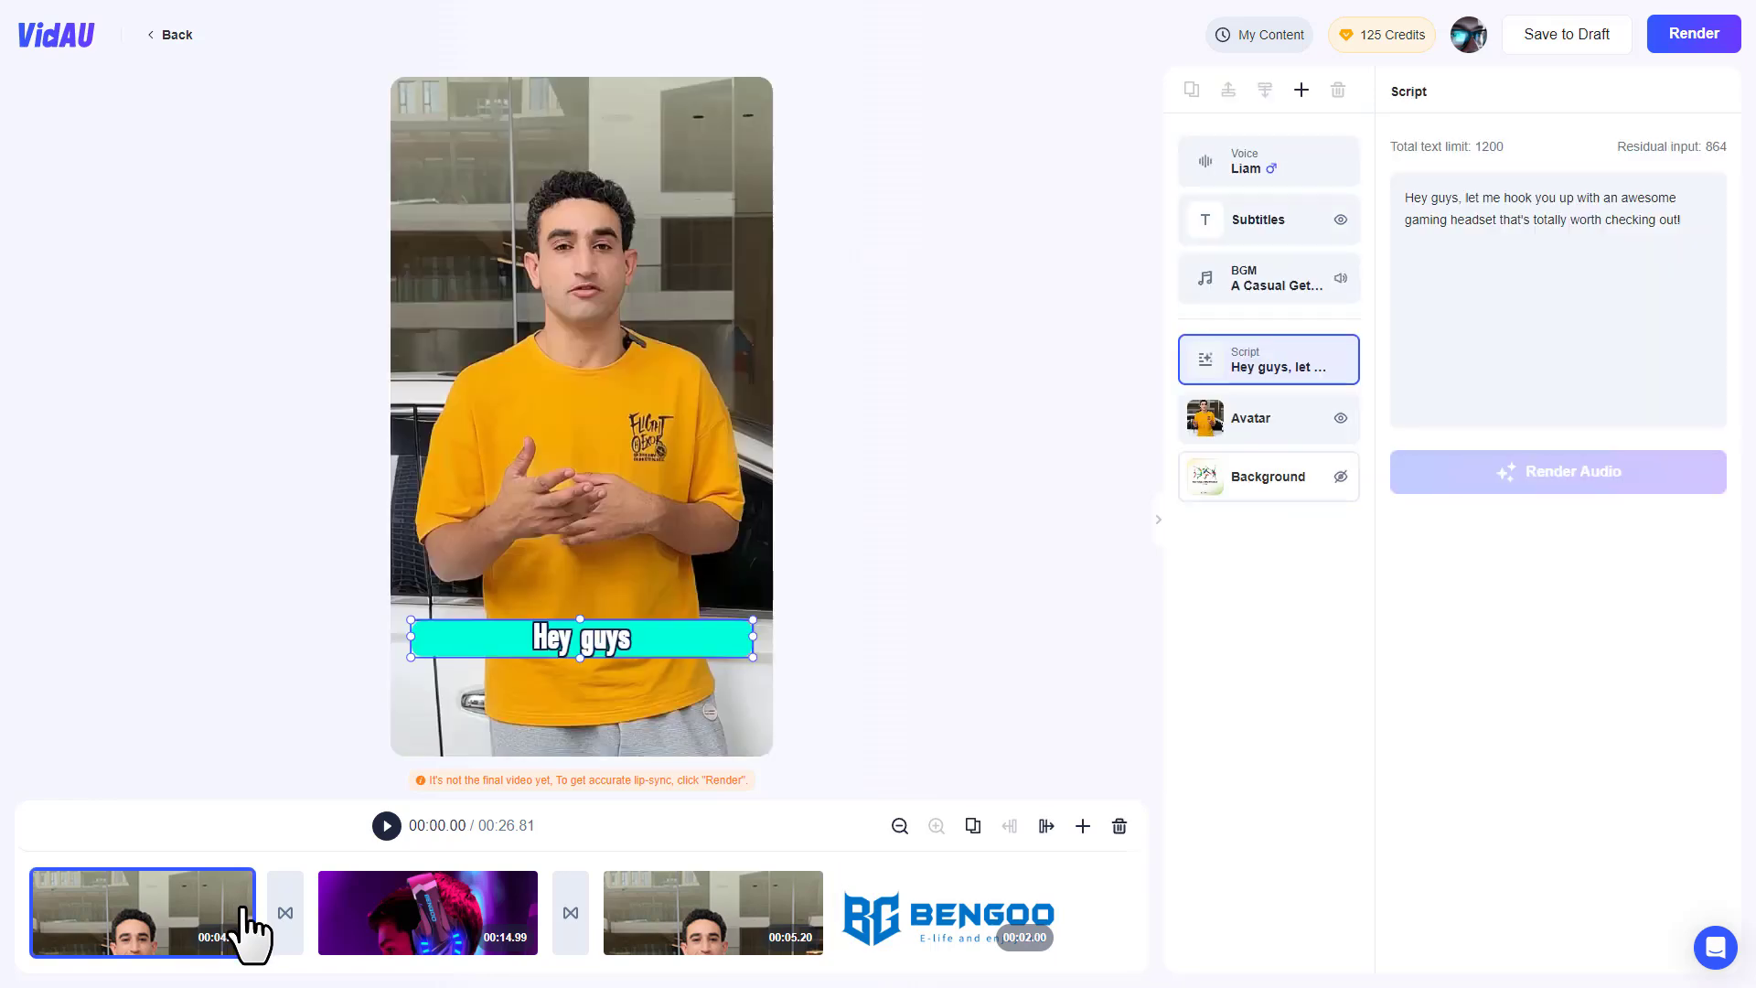
click(512, 938)
click(201, 933)
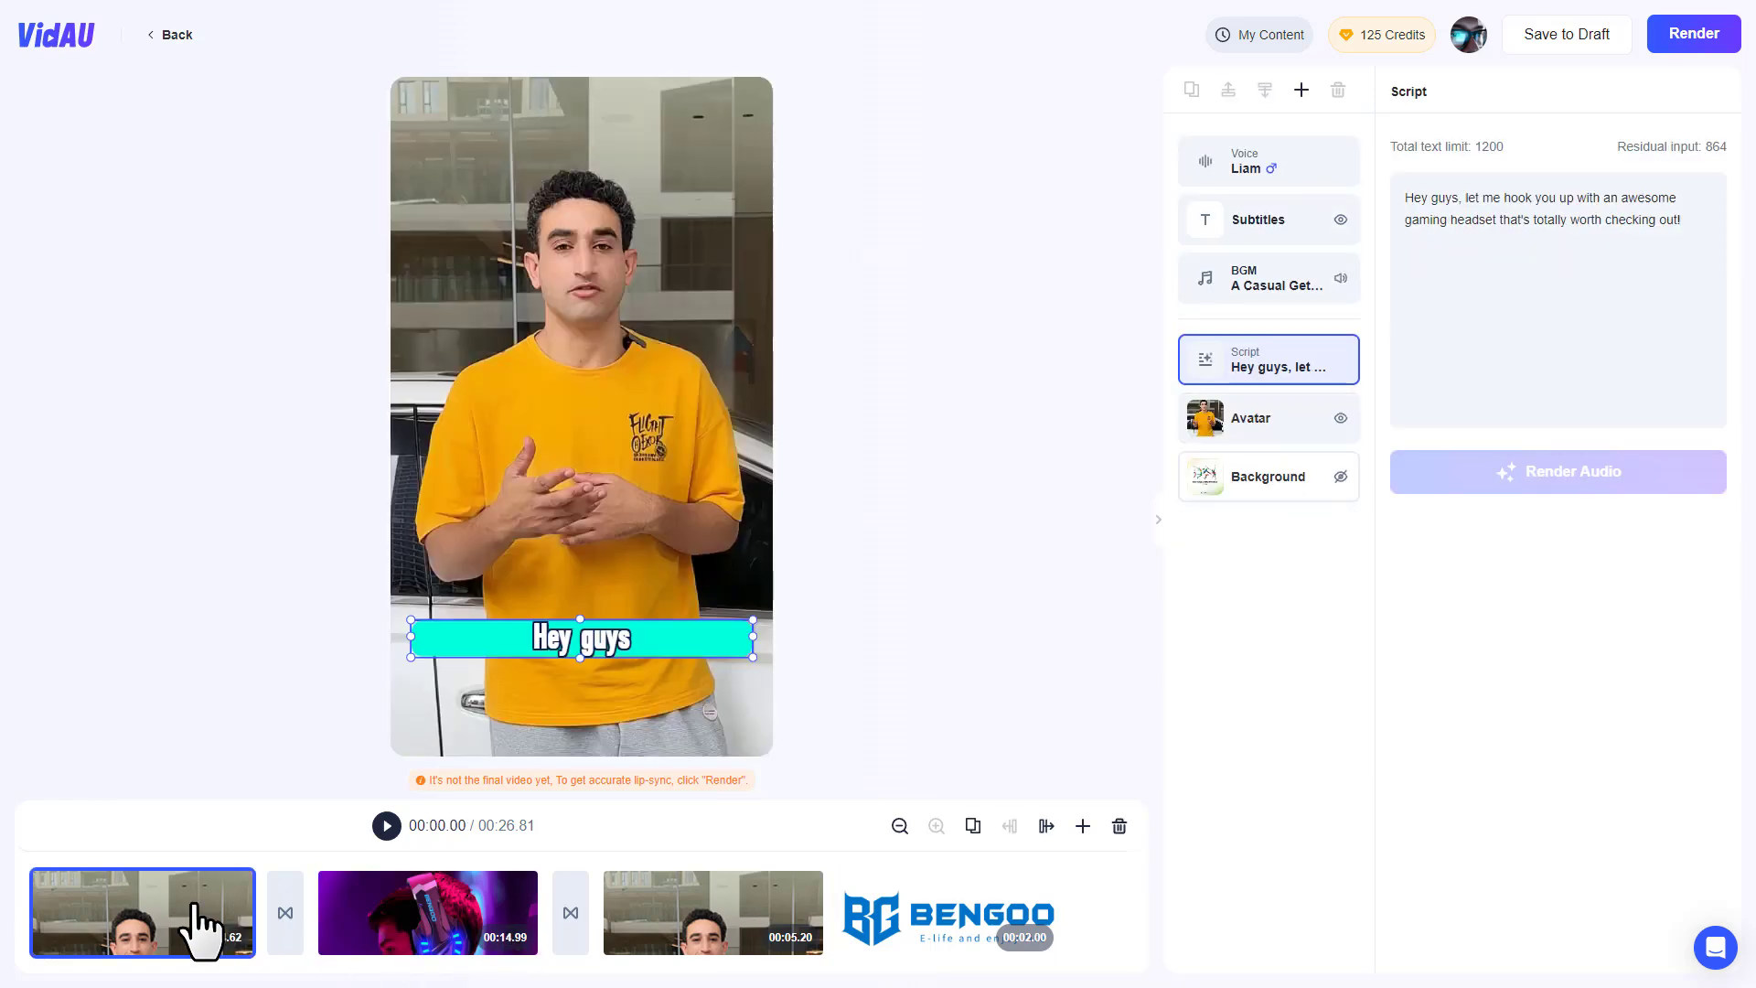
Step: Inspect the Voice, Subtitles, BGM and Script layers, selecting the whole script text
click(1271, 166)
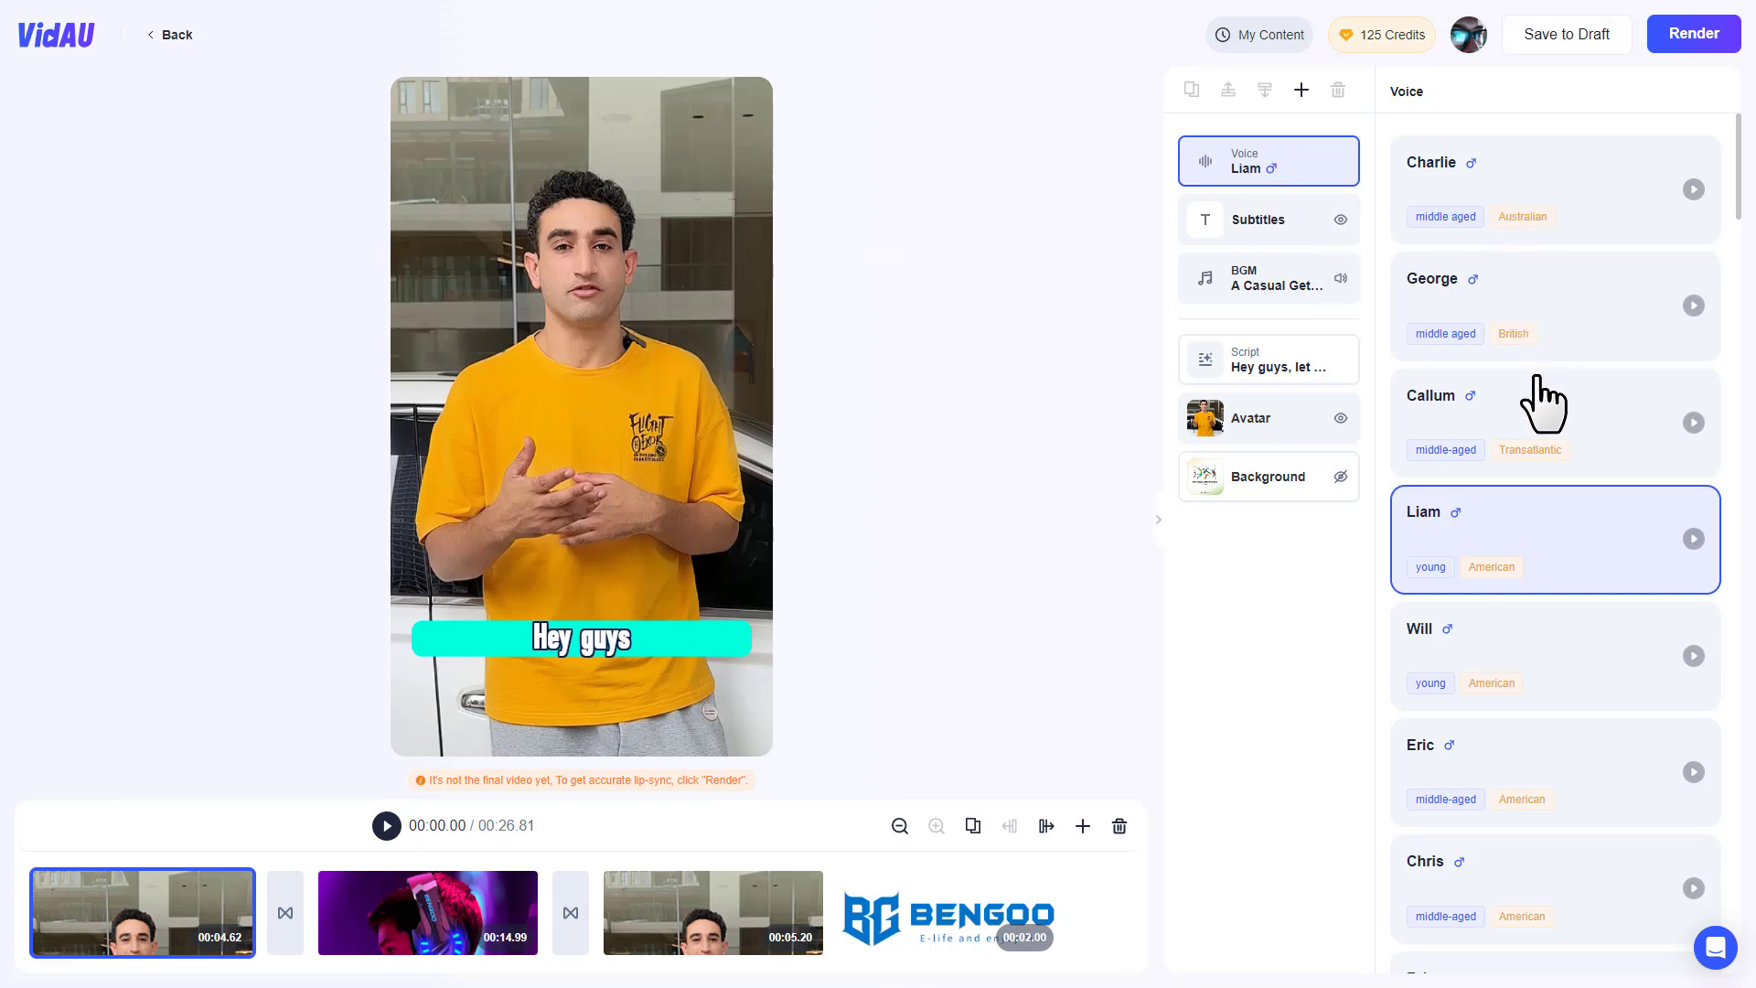
scroll(1544, 402, down, 10)
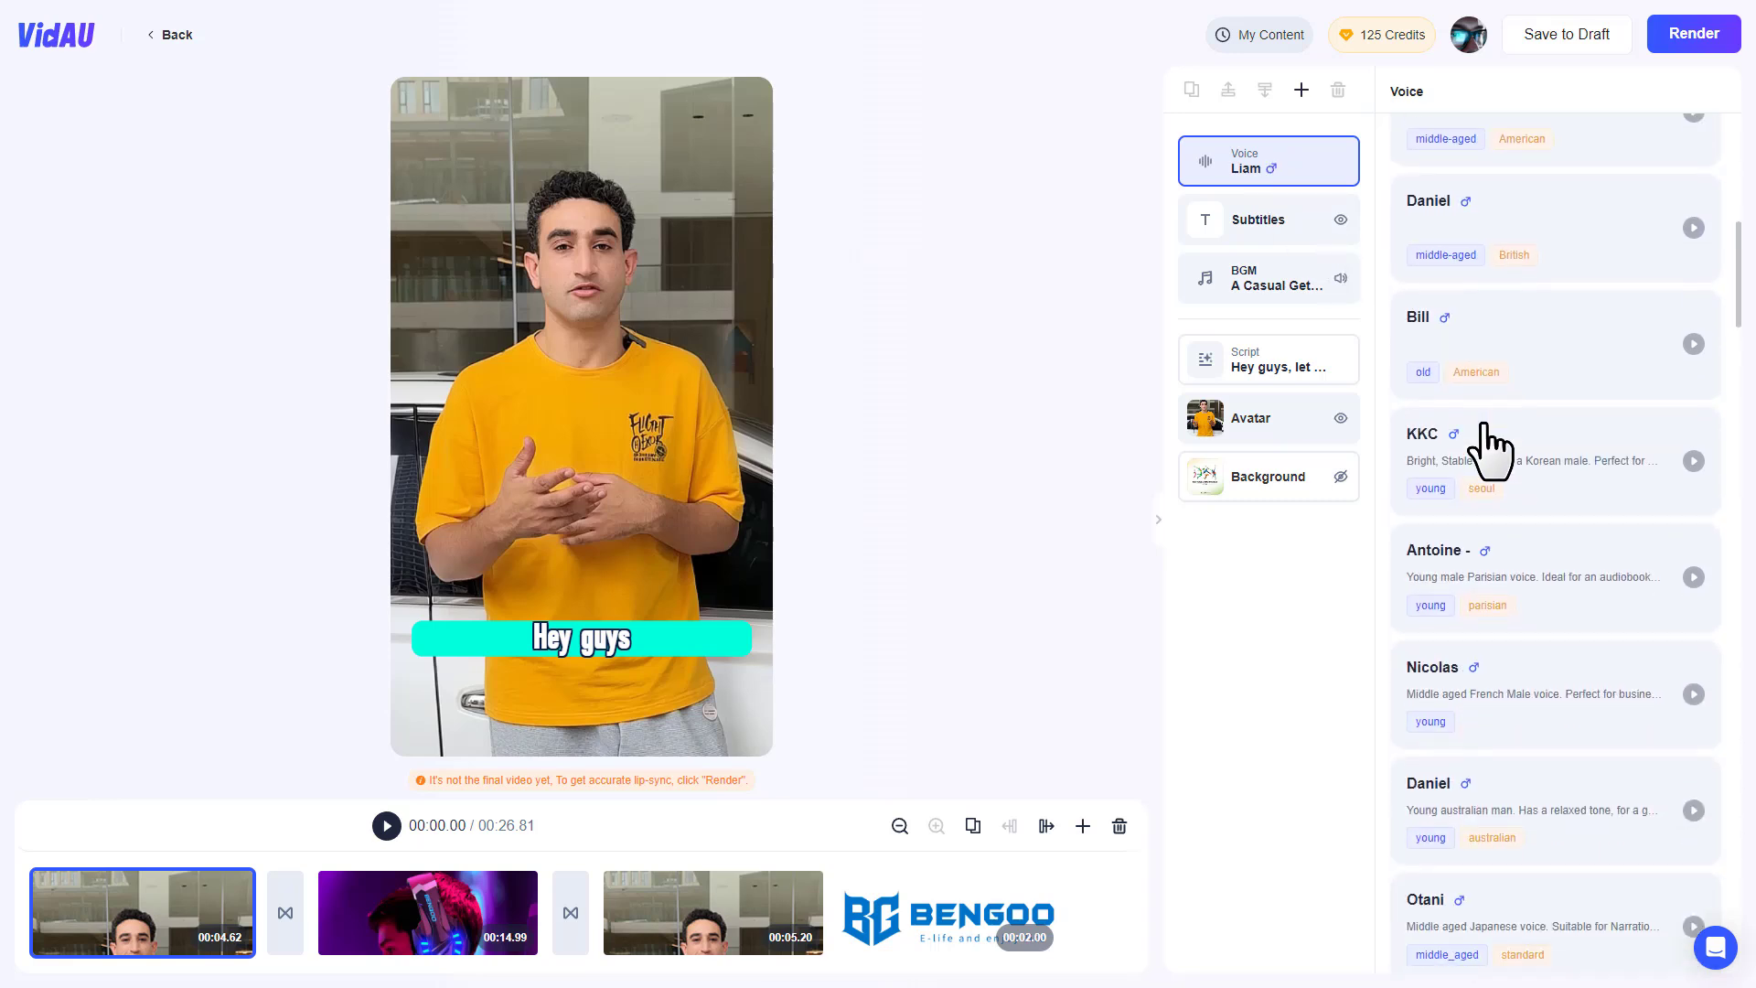
click(1266, 224)
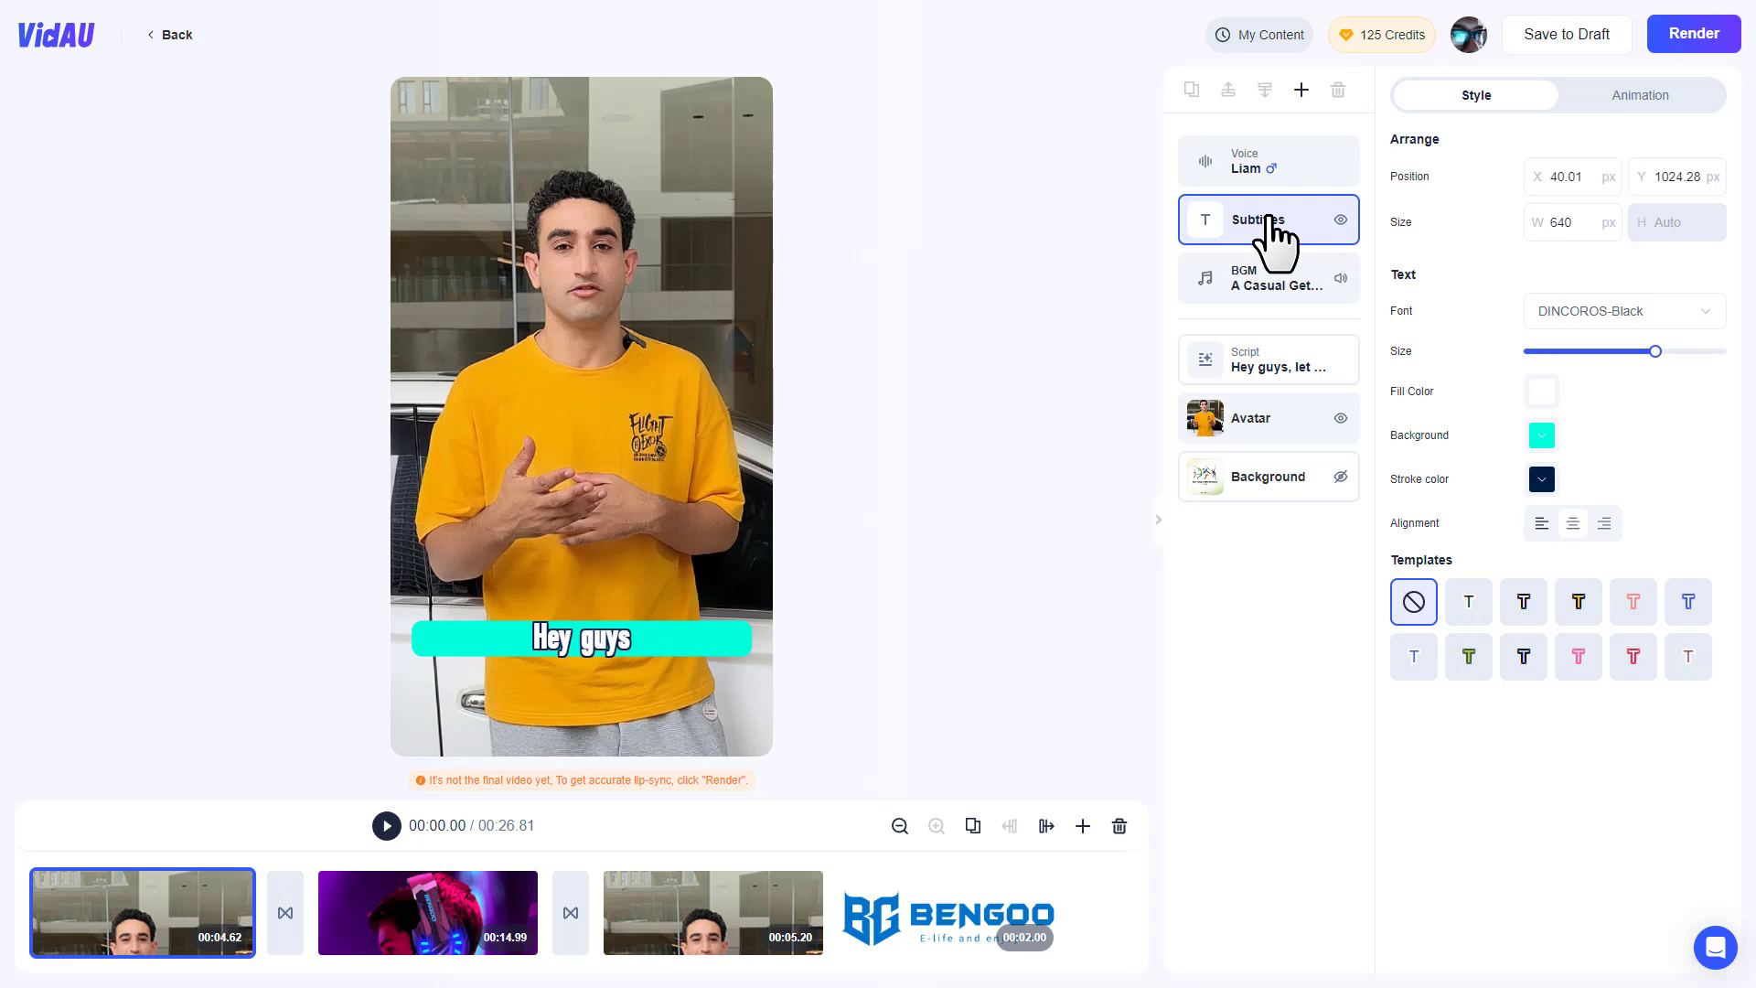
click(610, 633)
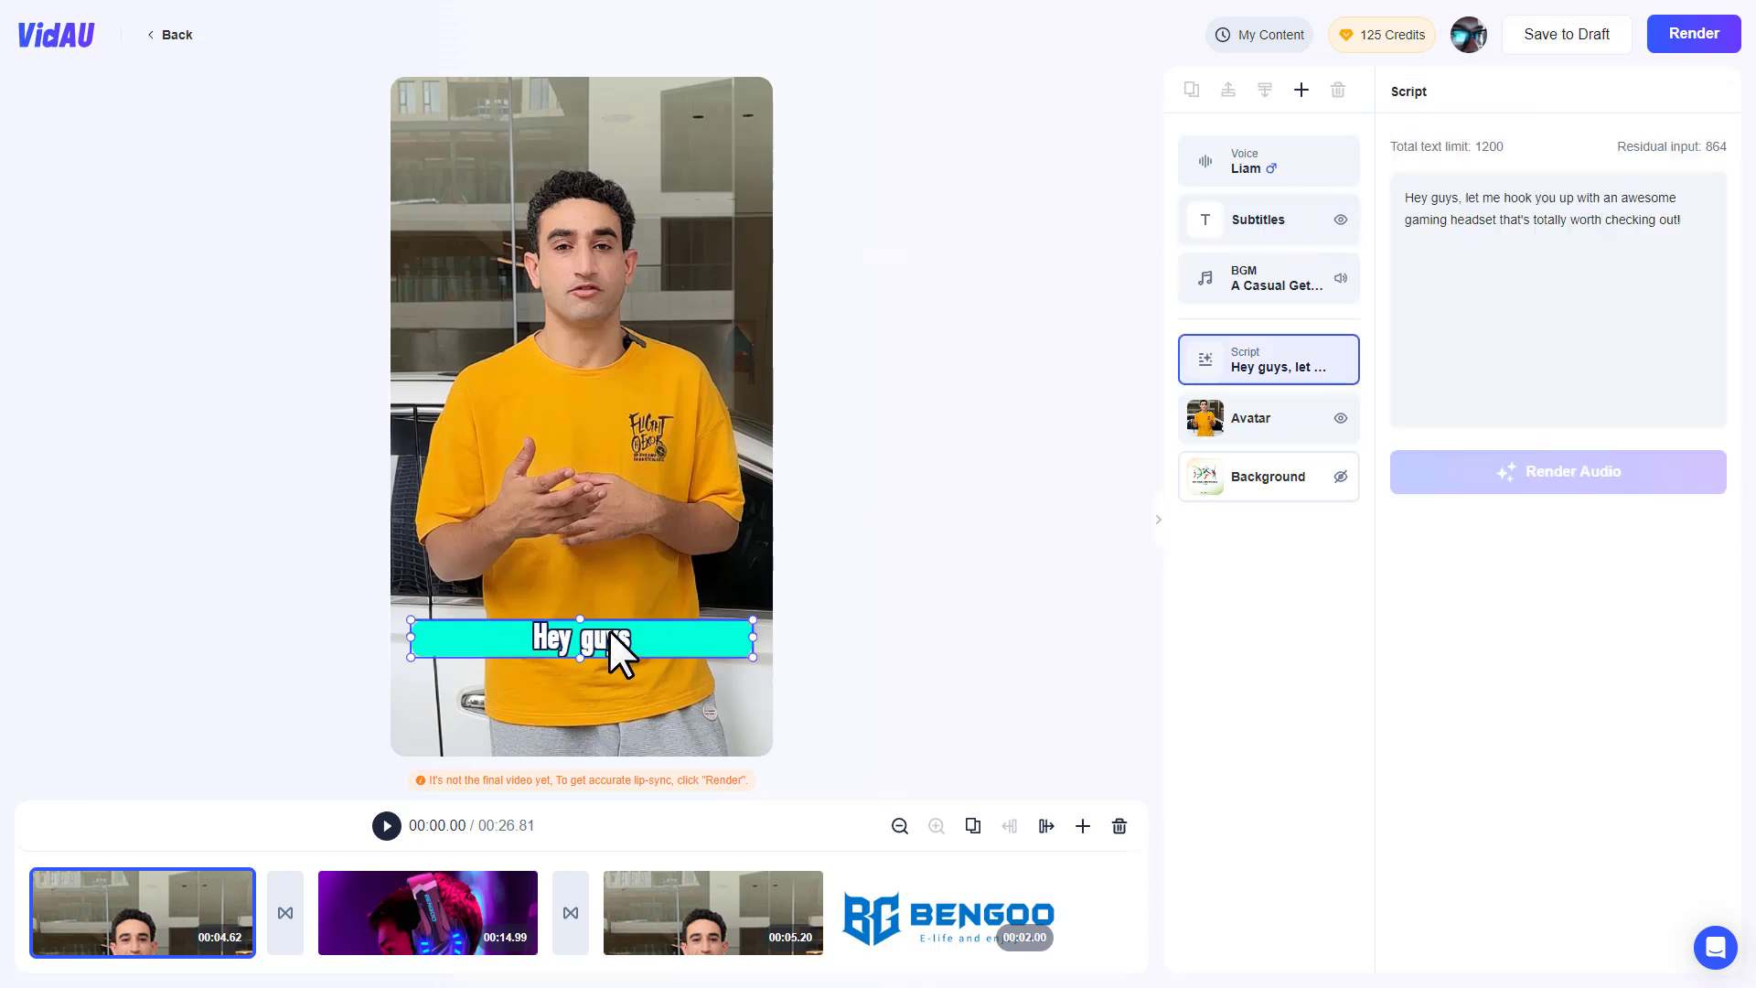
click(1257, 293)
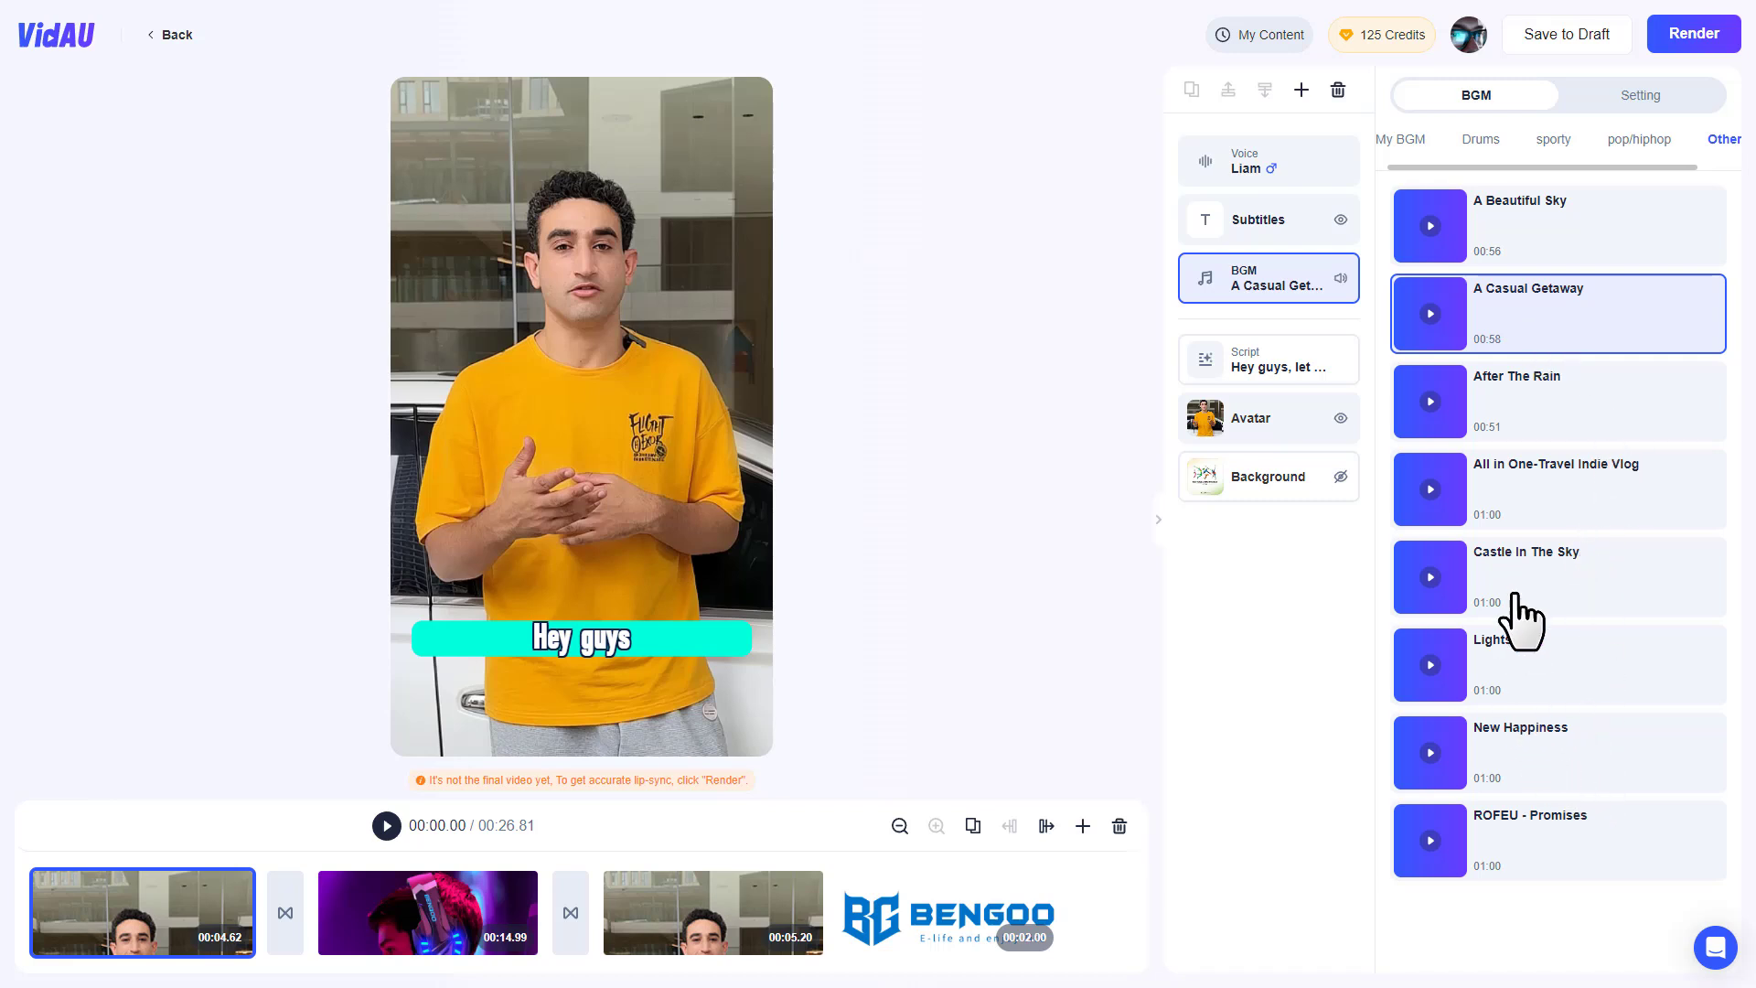
click(1289, 365)
drag(1721, 250, 412, 705)
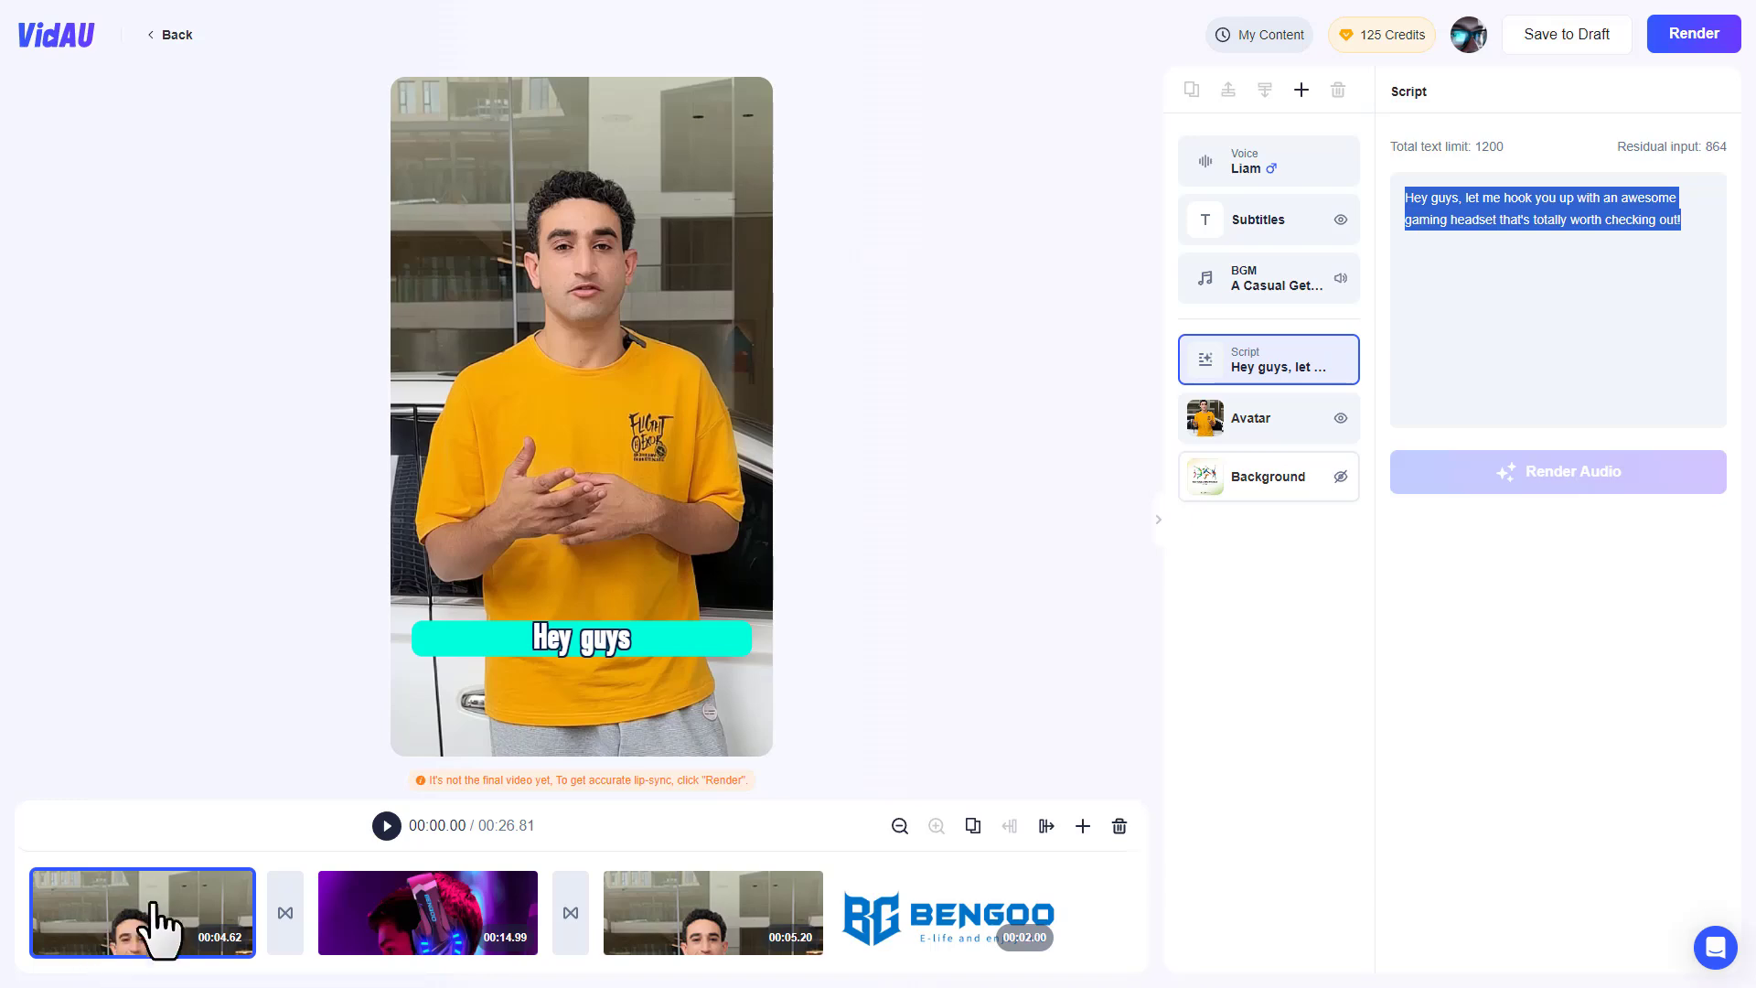
Step: Try Lucy, Noah, Luna and Mason as presenter avatars, then settle back on David
click(1195, 437)
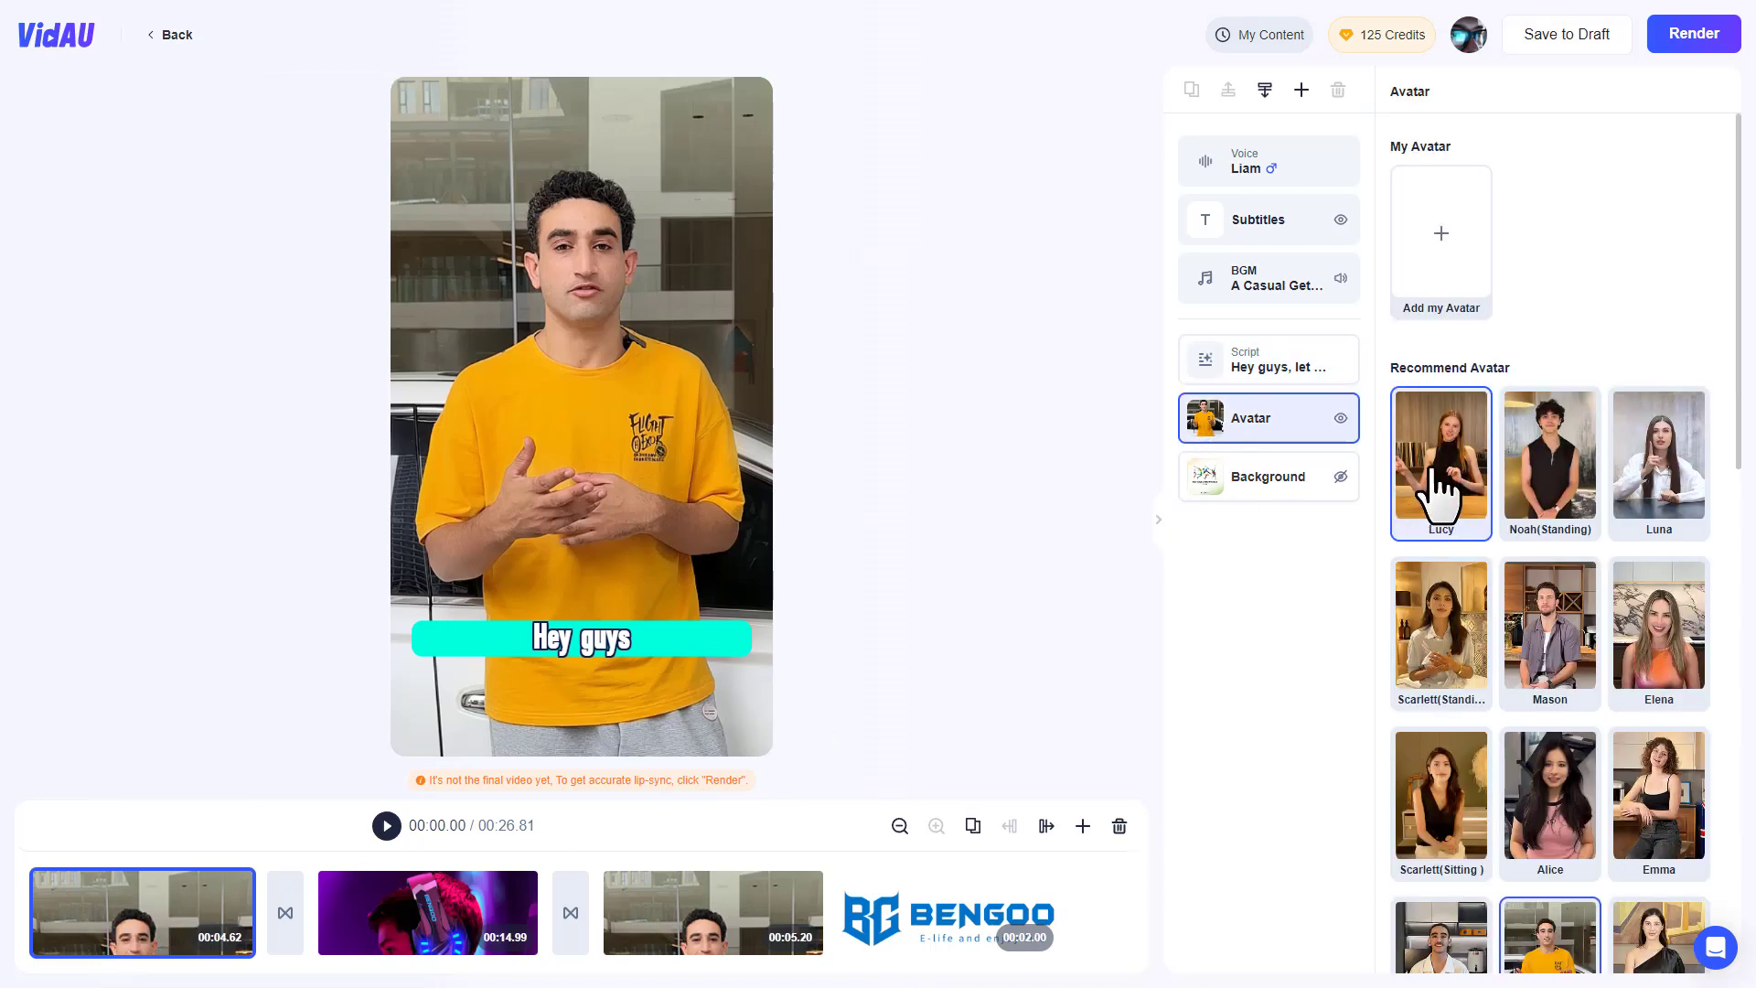
click(1423, 478)
click(1540, 500)
click(1685, 516)
click(1589, 631)
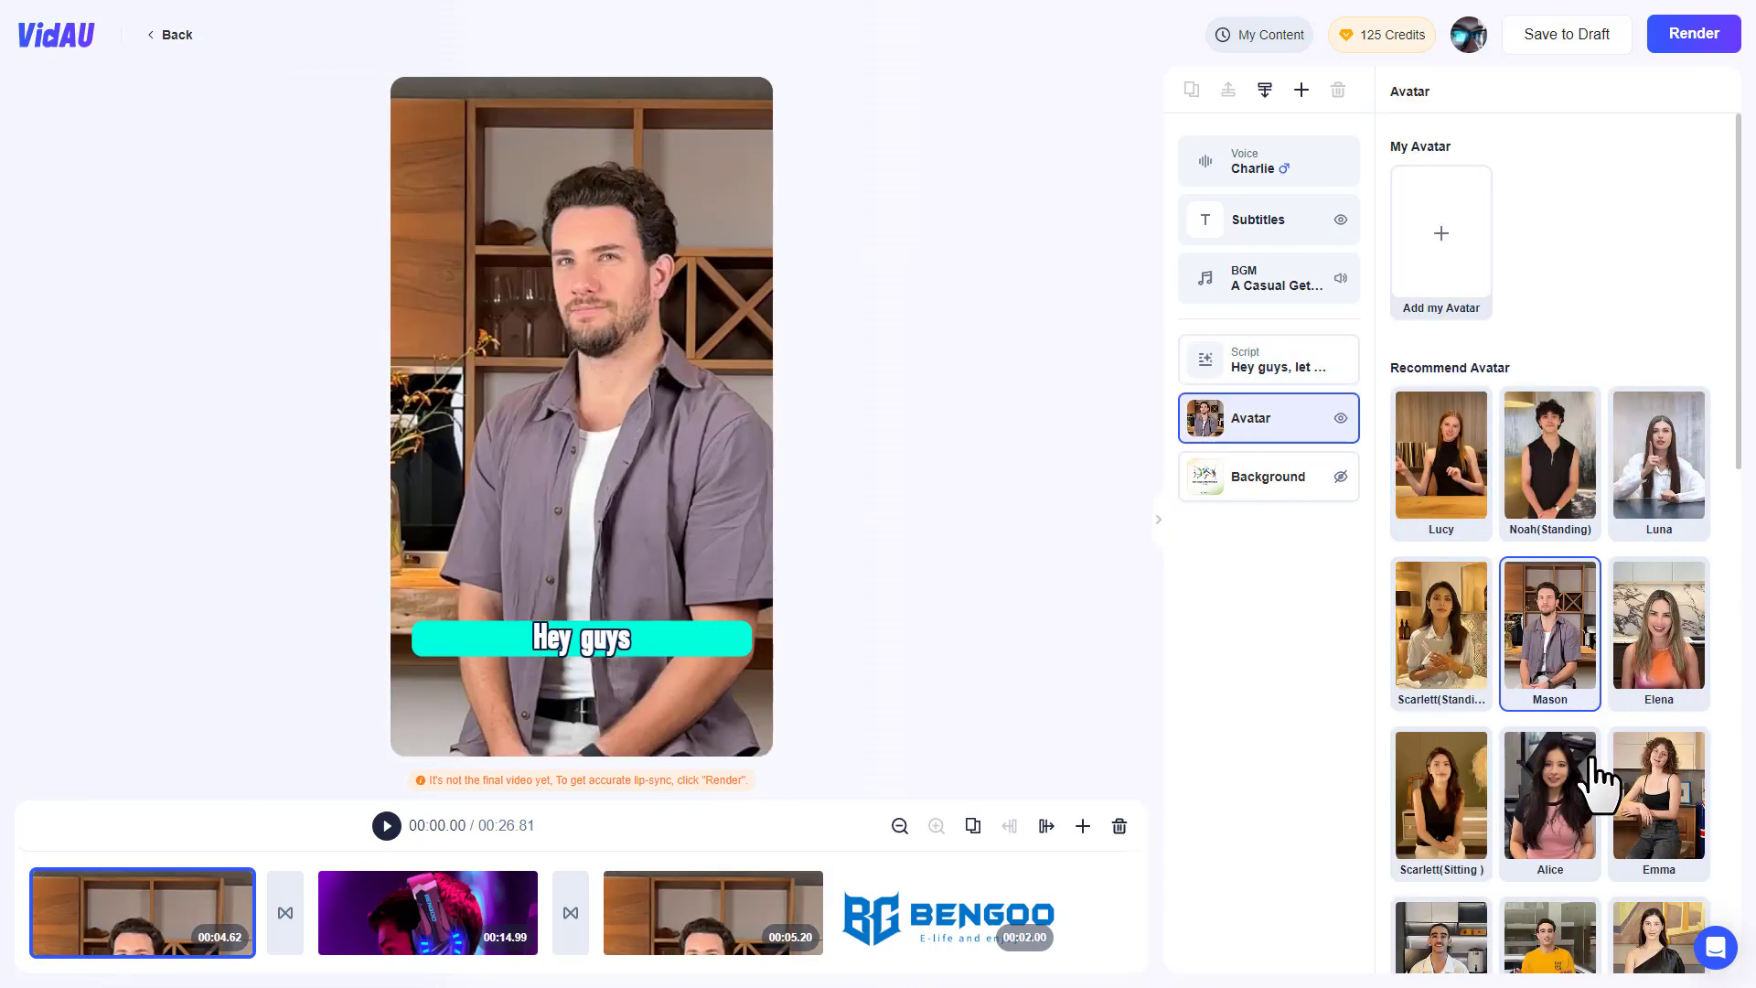
scroll(1595, 777, down, 1)
click(1559, 874)
Step: Review the BENGOO G9000 headset scene's script, video layer, and Stereo Gaming Headset and title text settings
click(155, 887)
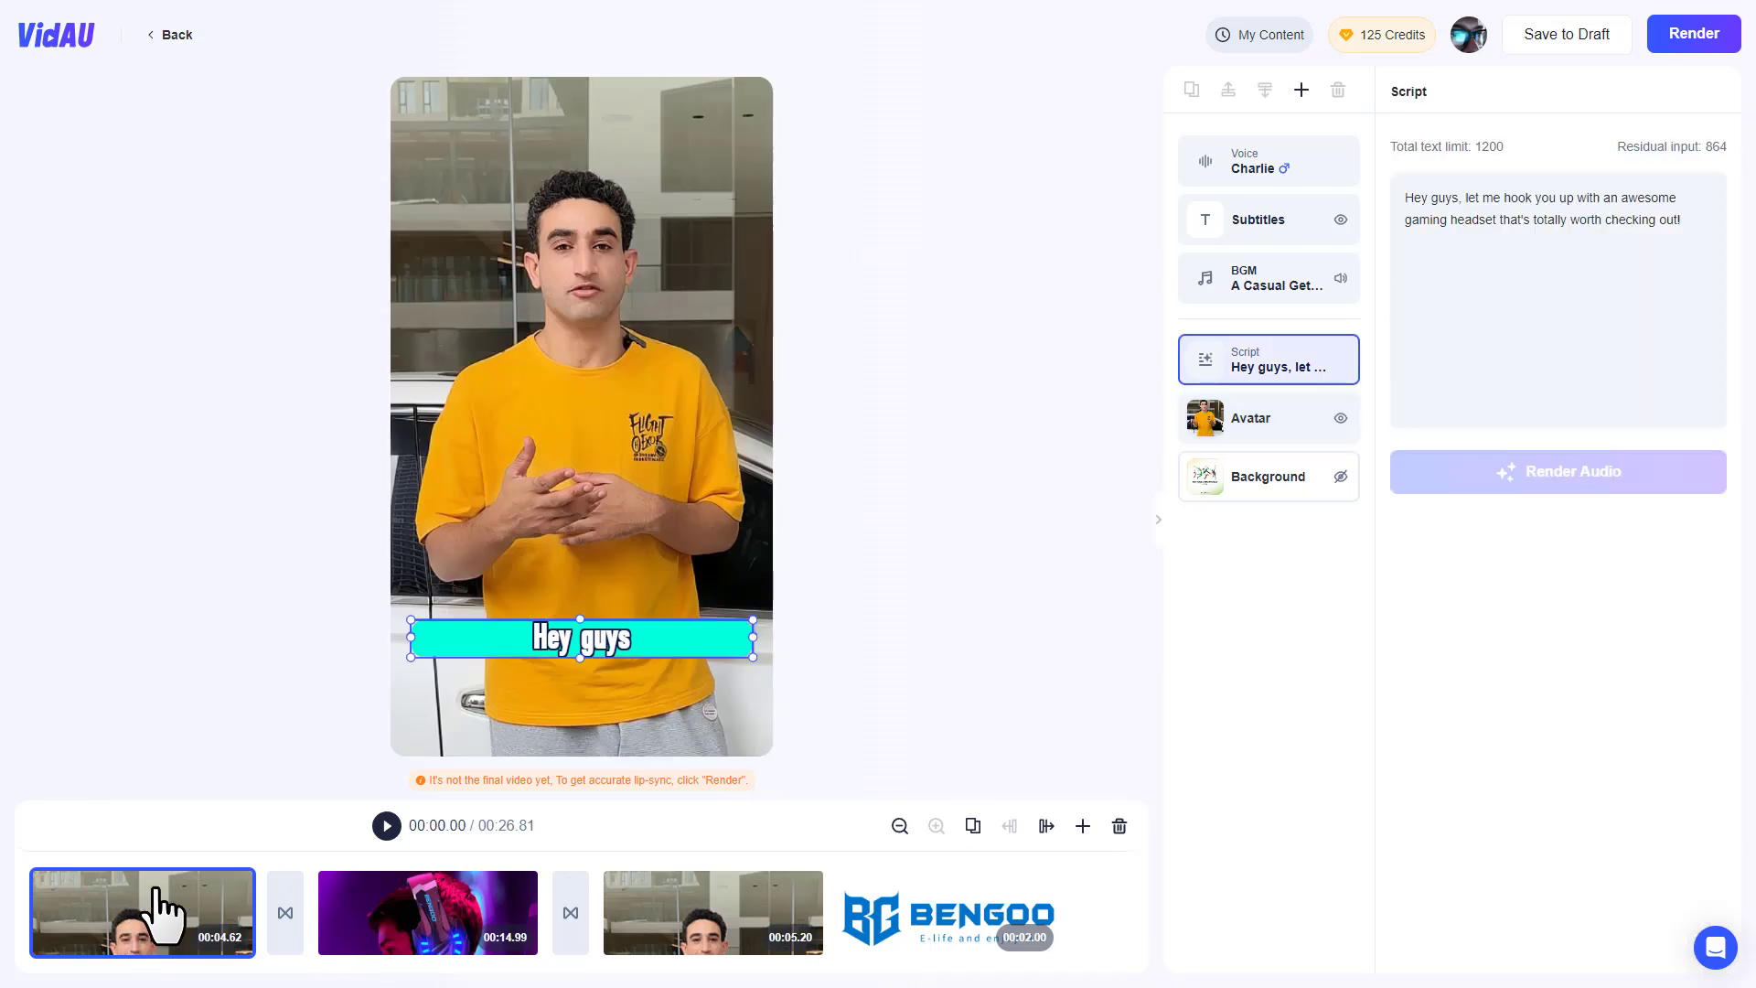
click(388, 894)
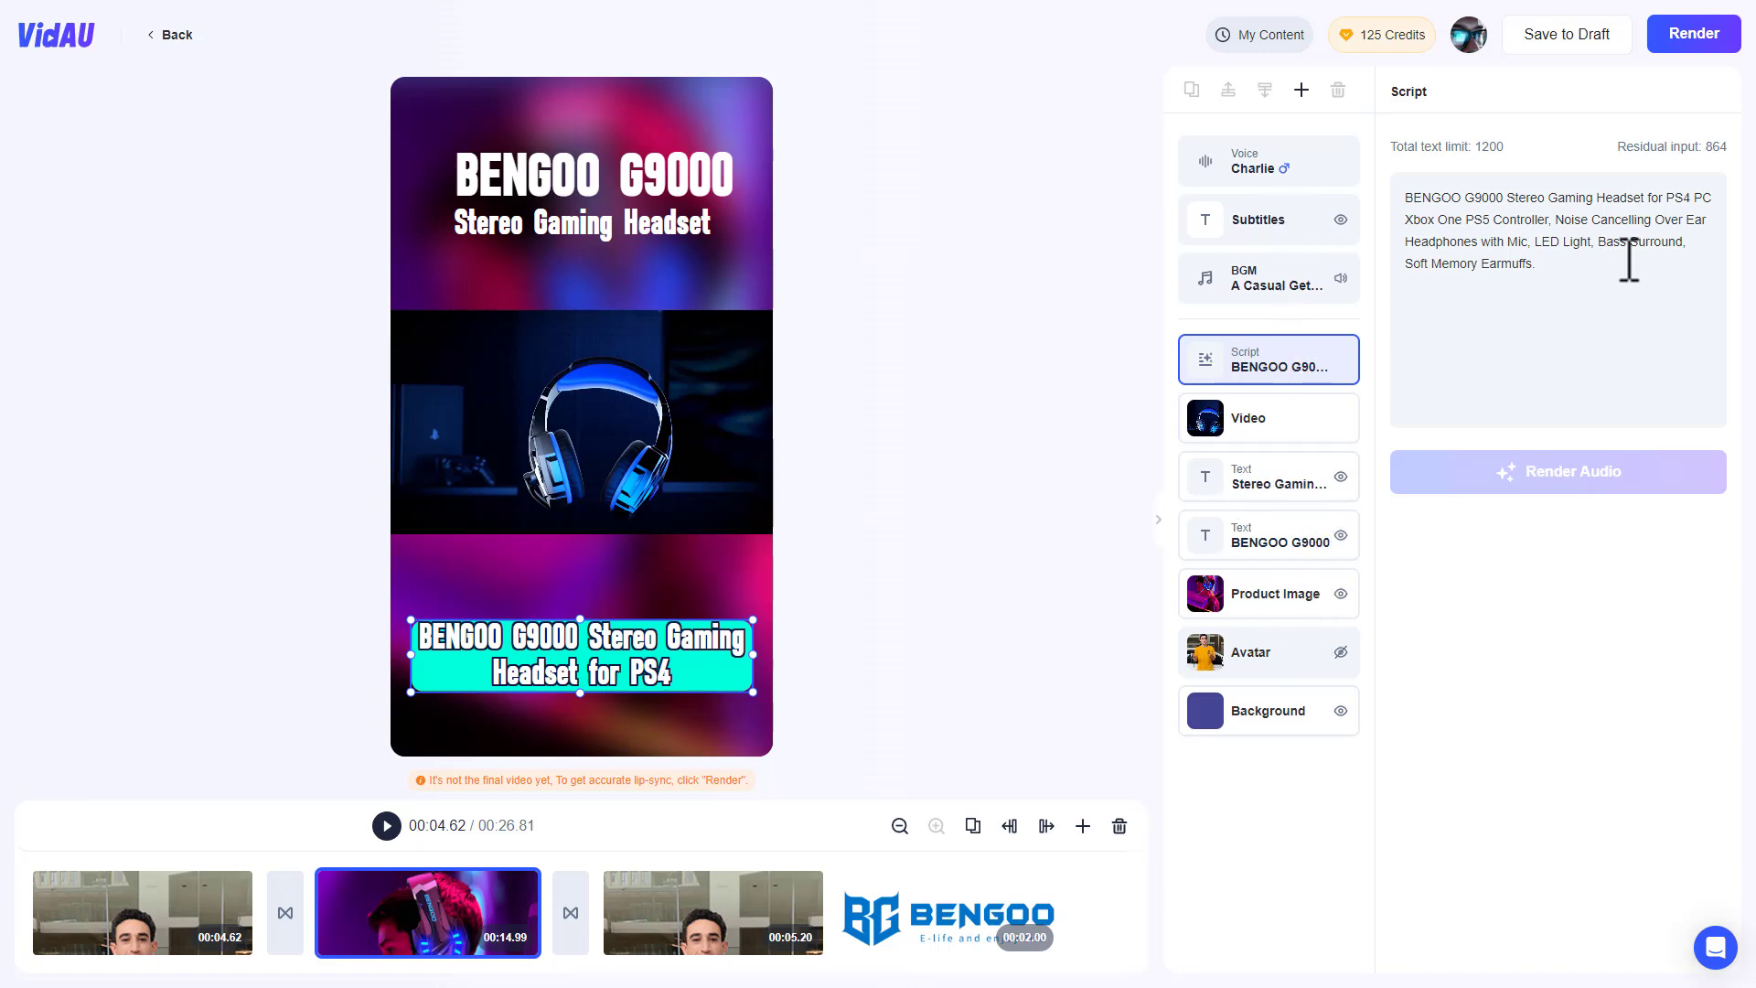
drag(1629, 262, 1416, 199)
click(1583, 288)
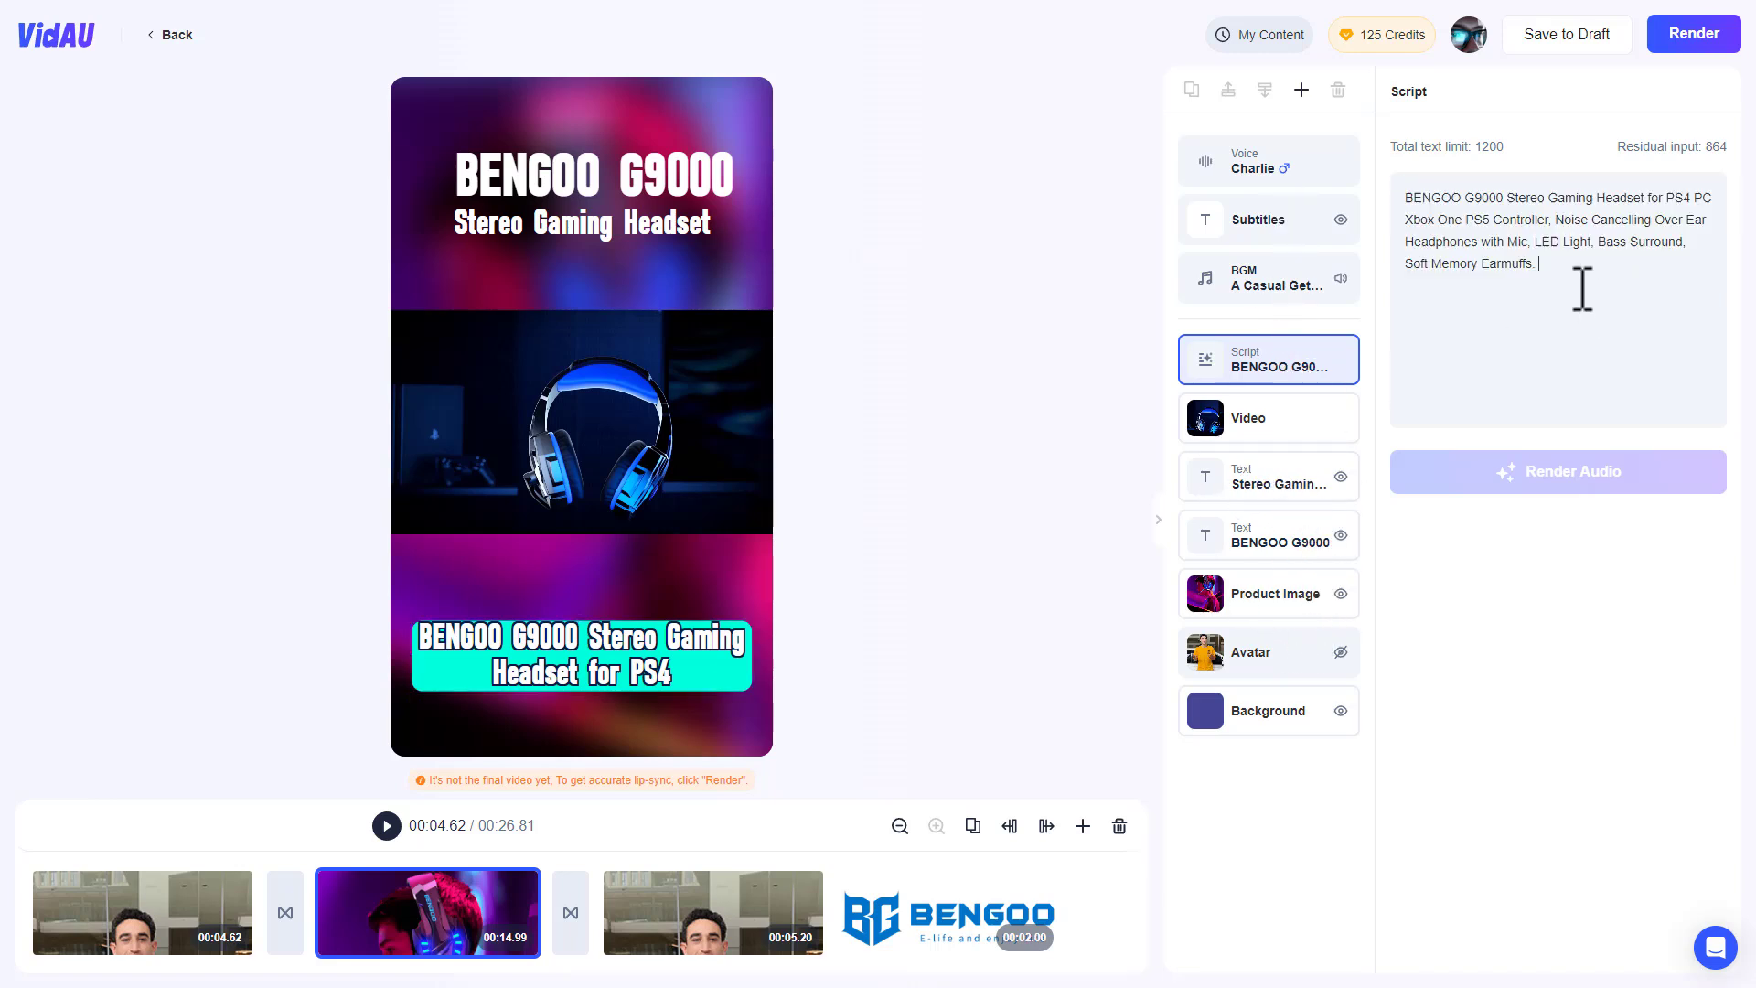
click(1276, 430)
click(1273, 480)
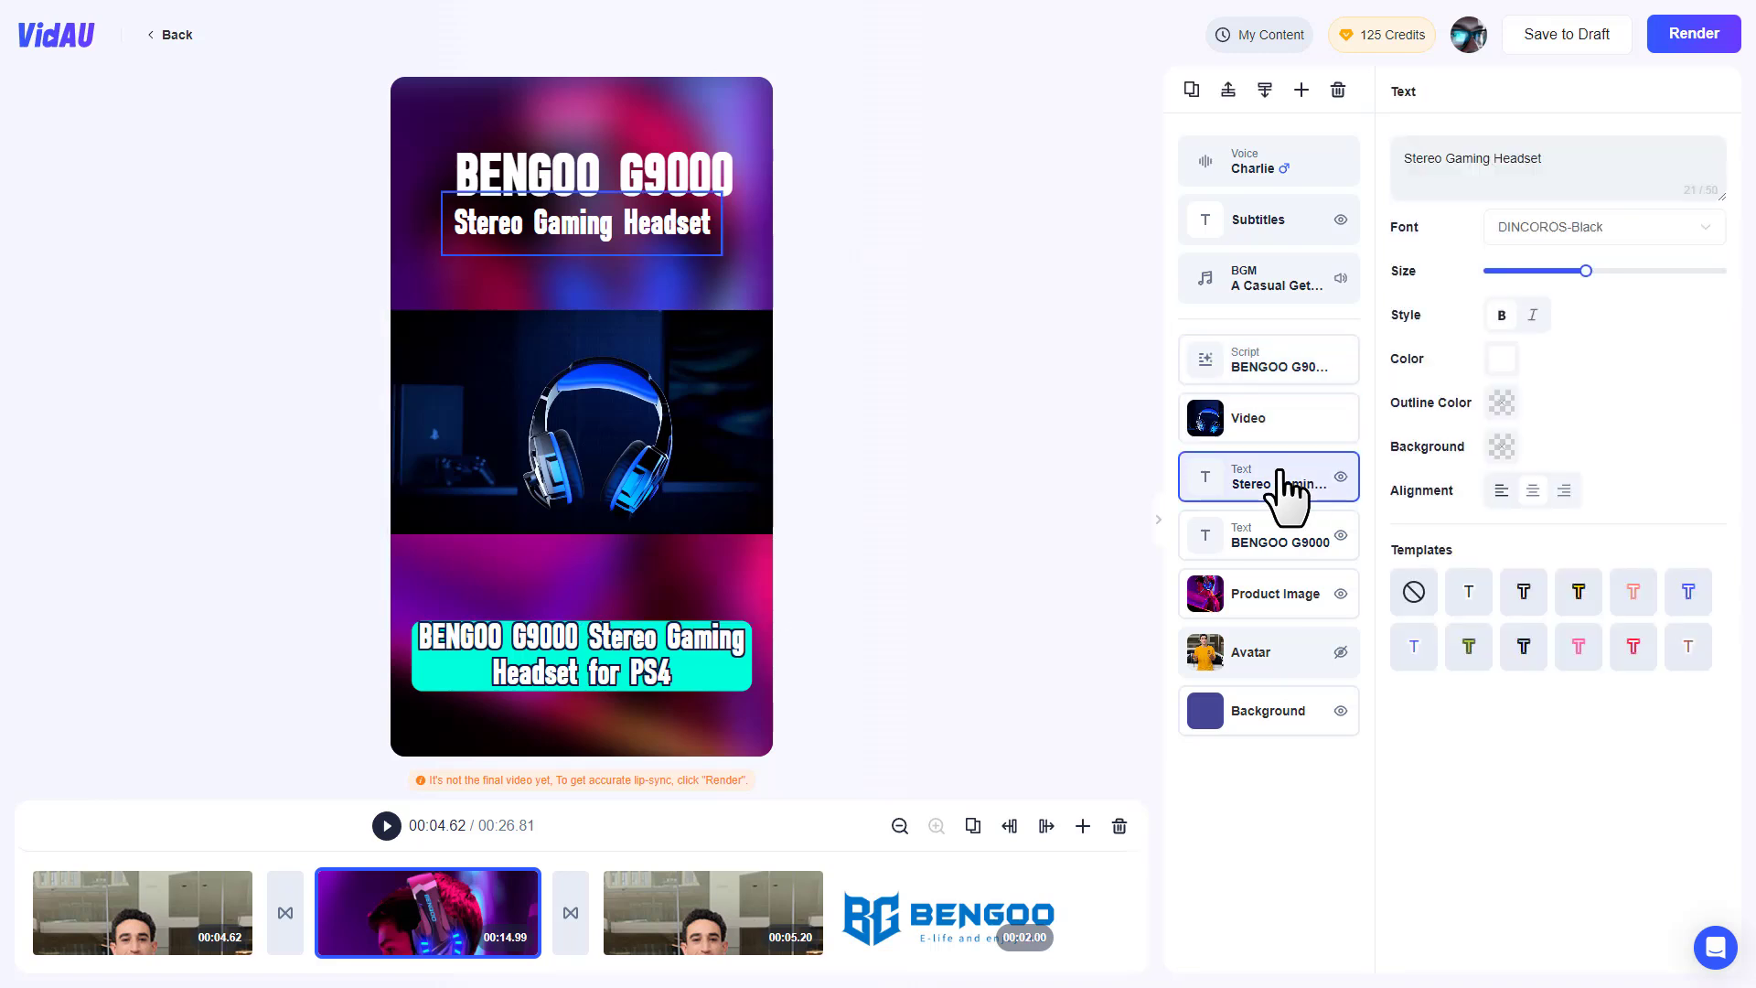
click(1268, 541)
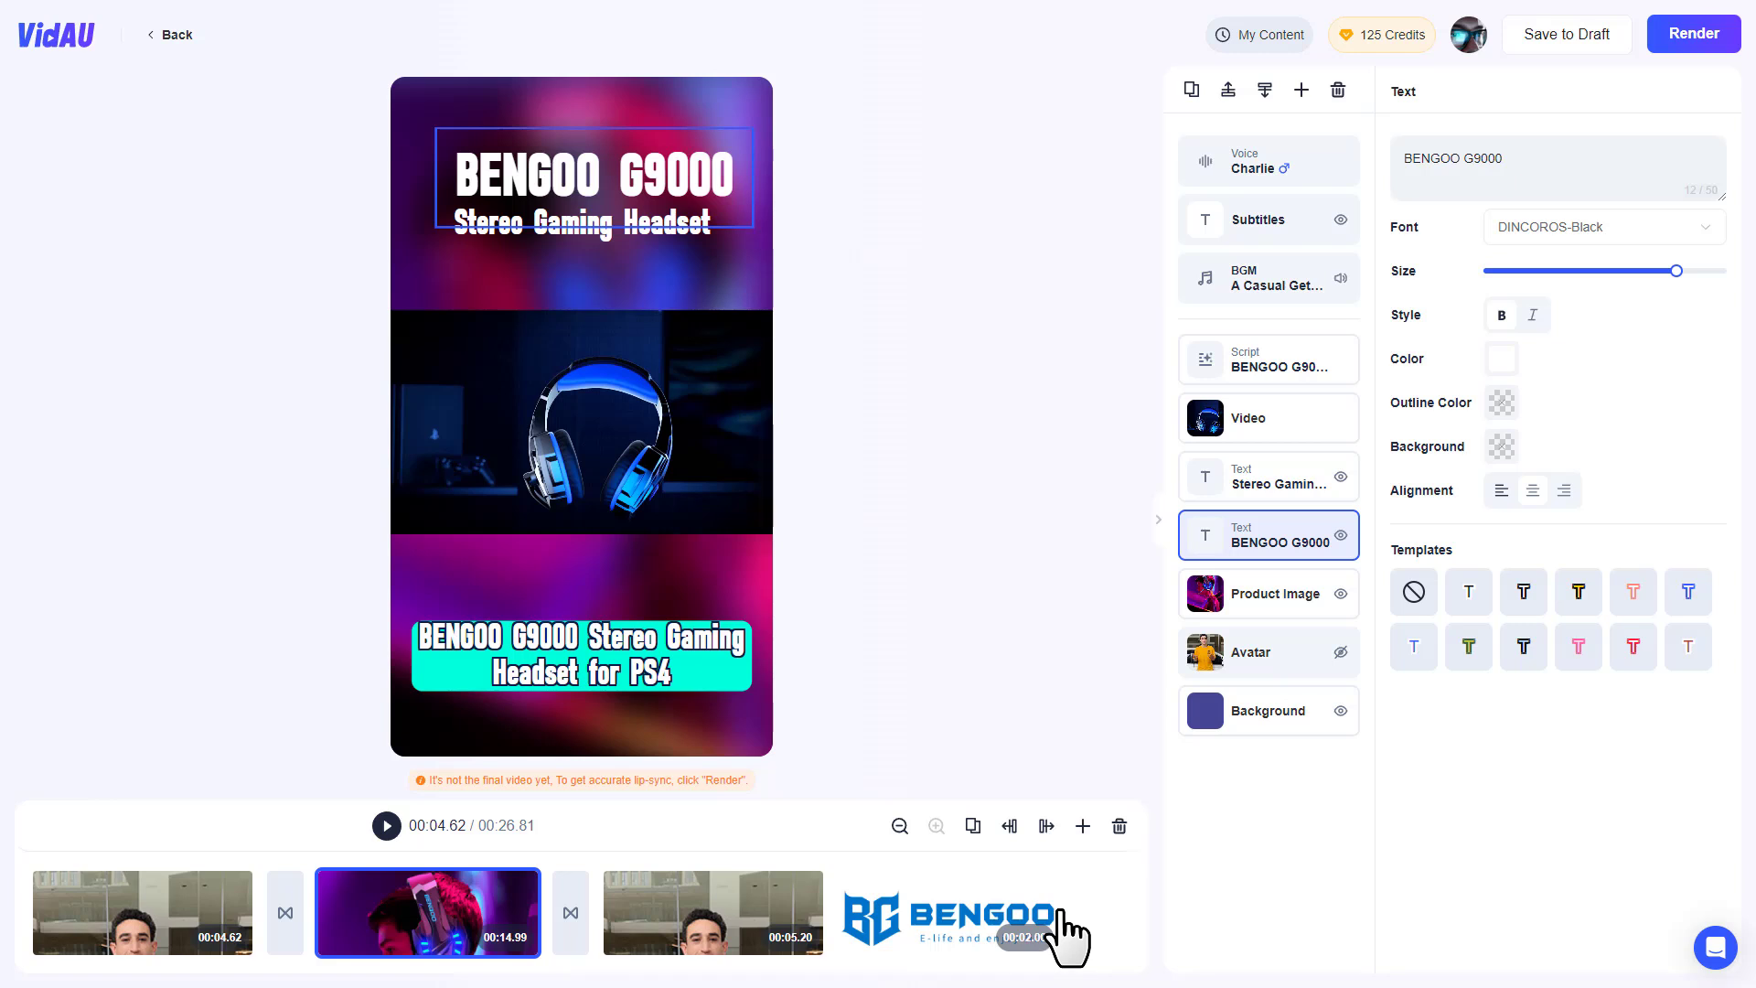
Step: Add a blank storyboard at the end and paste the recommendation sentence as its script
click(1083, 828)
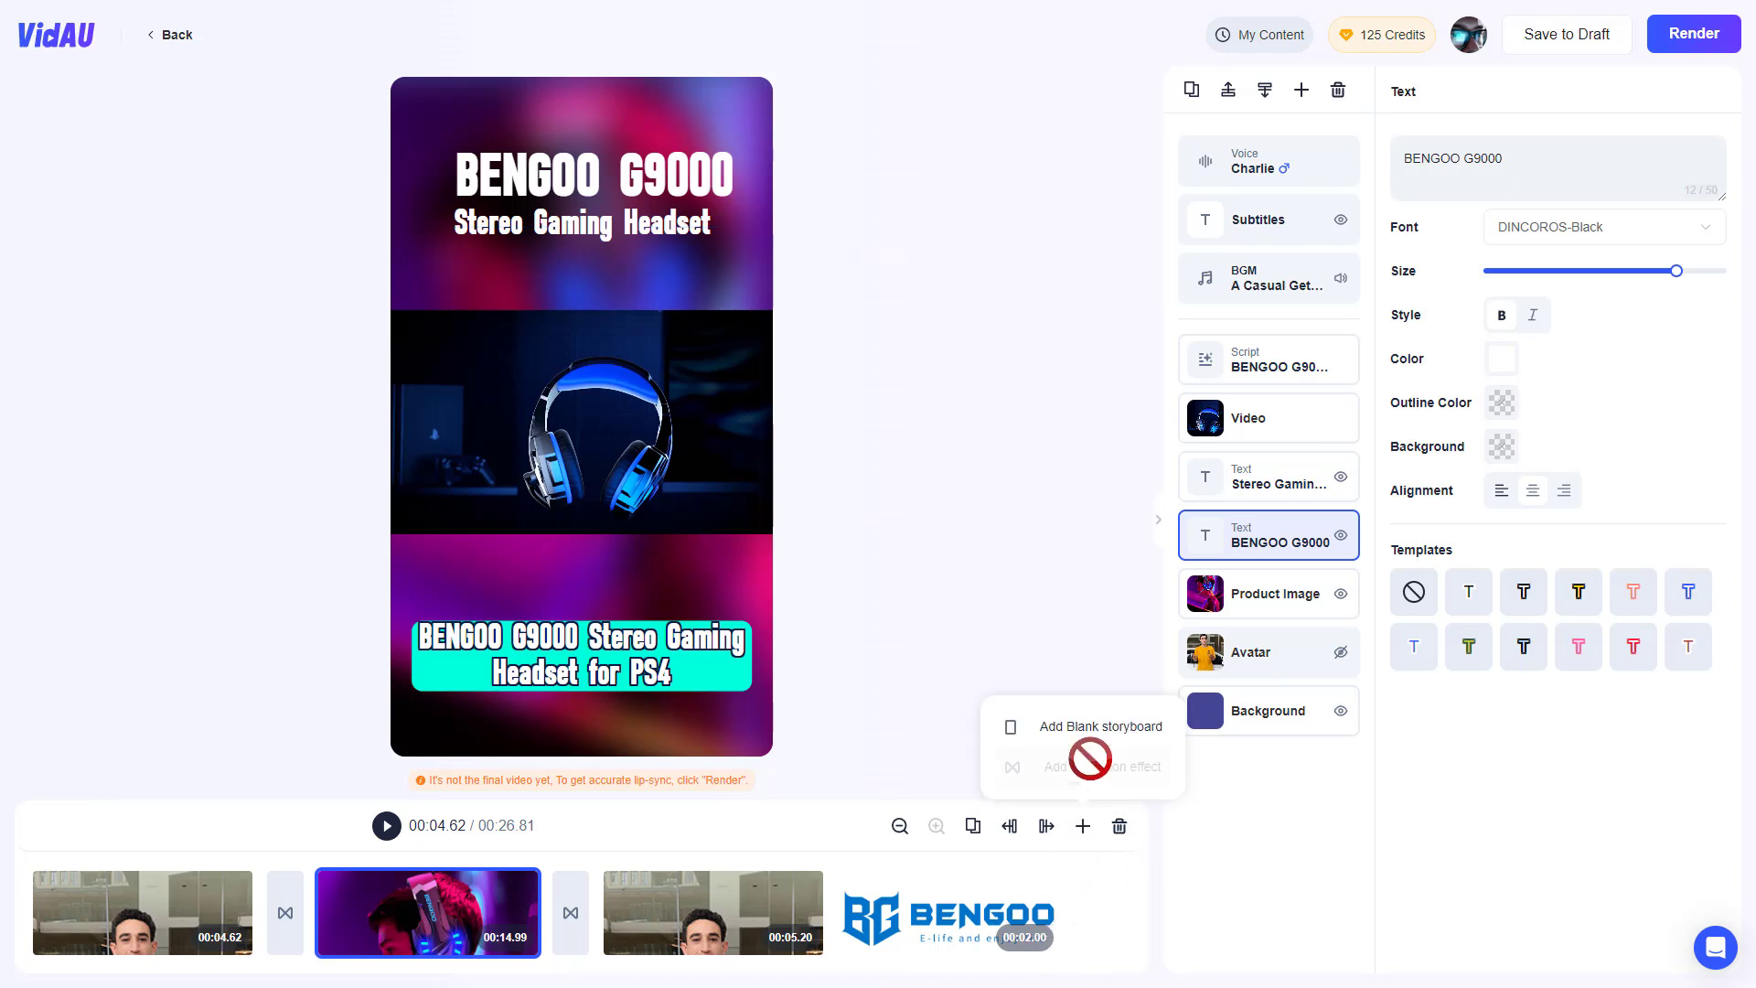
click(1080, 727)
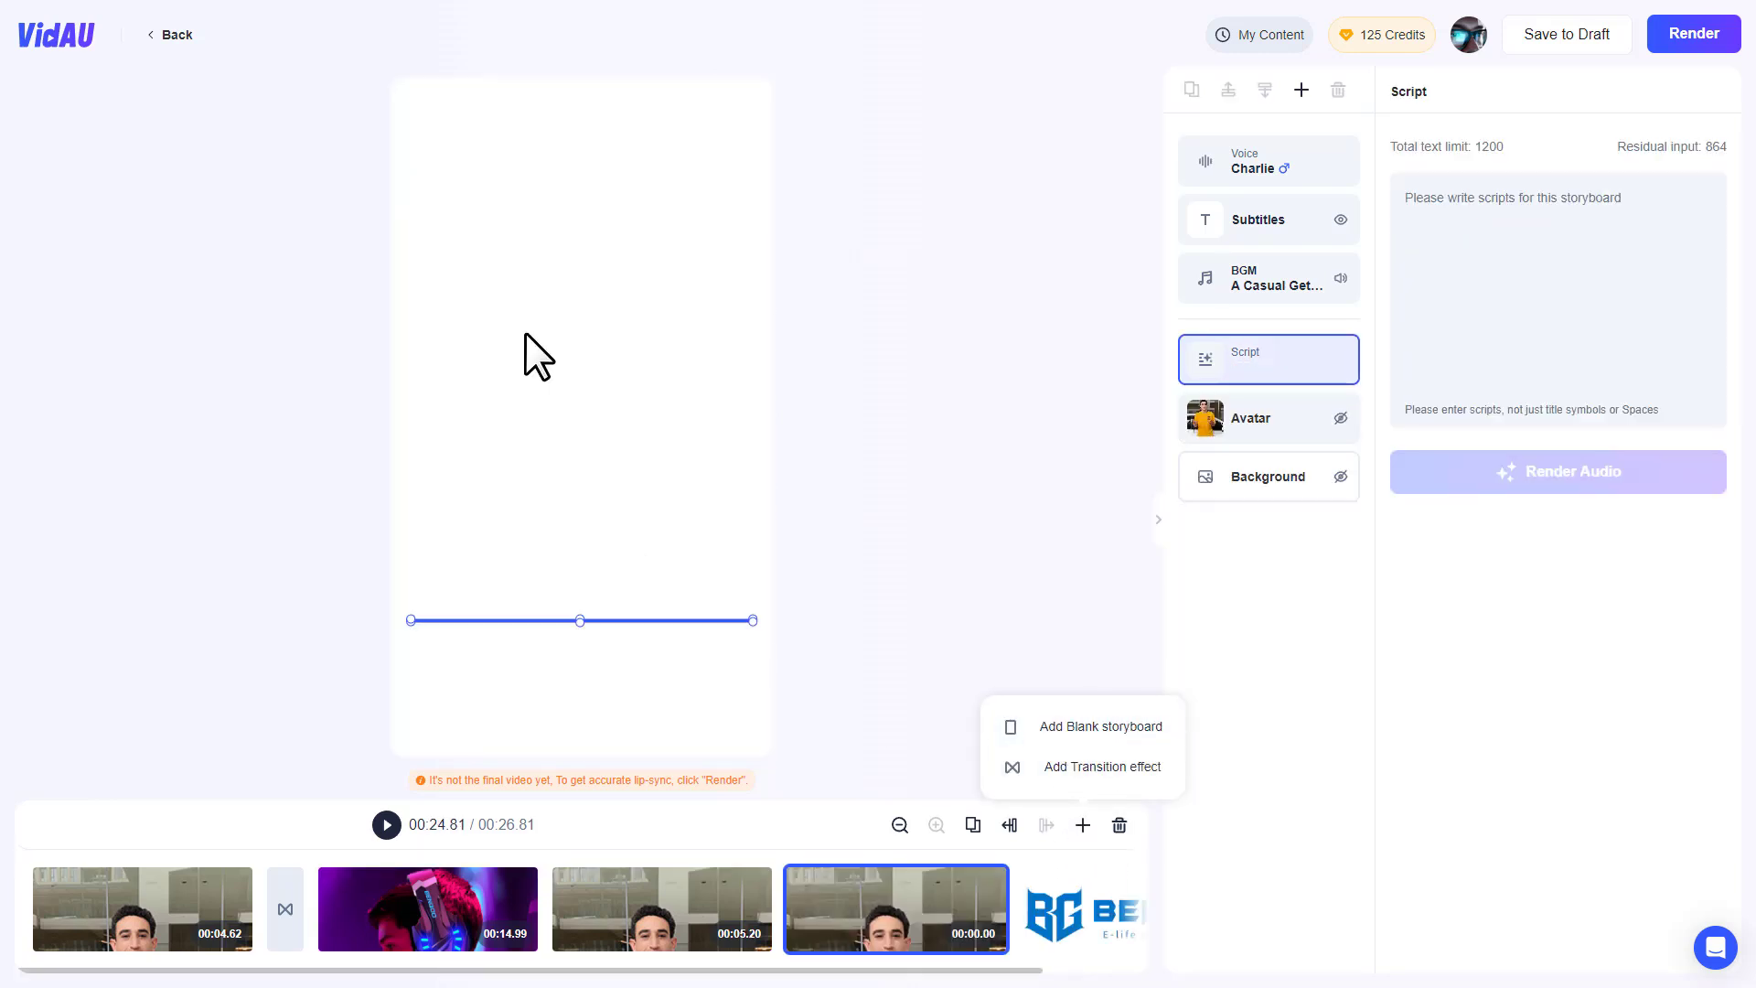
click(1490, 253)
text(This is a fantastic product that I personally use and highly recommend. It truly delivers great results.)
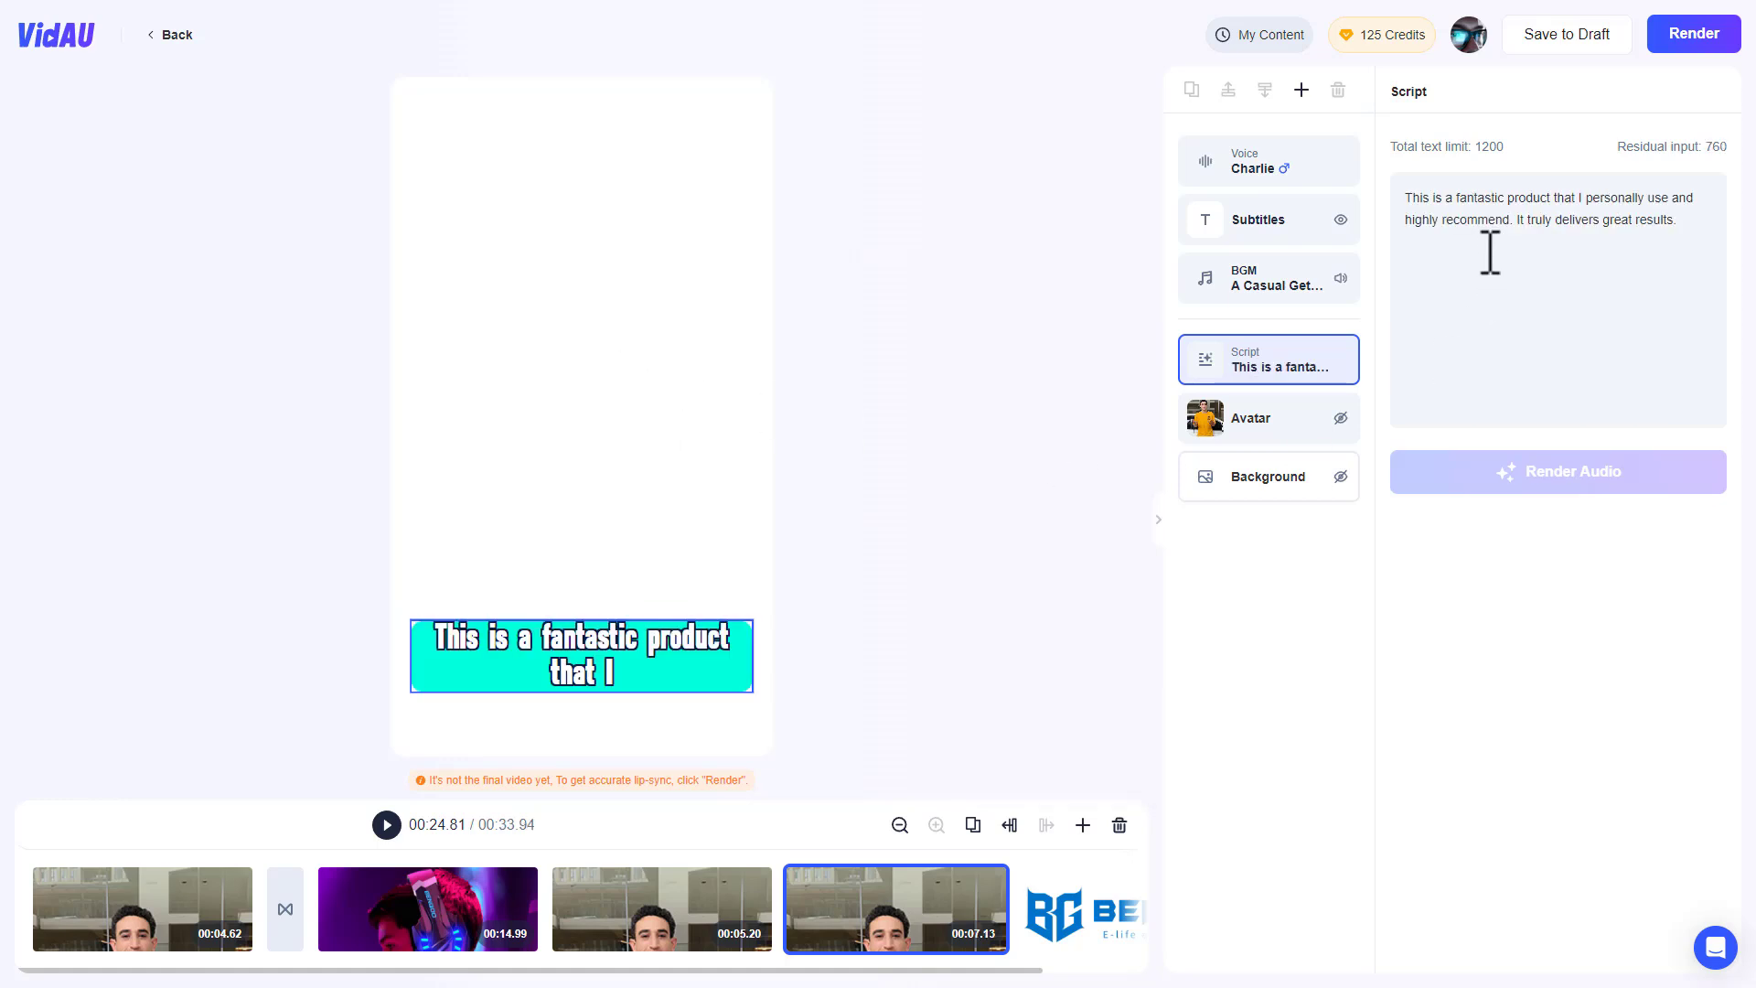
Step: Add an enlarged 'Link in bio' caption with yellow, black-outlined style, moved toward the centre
click(1300, 90)
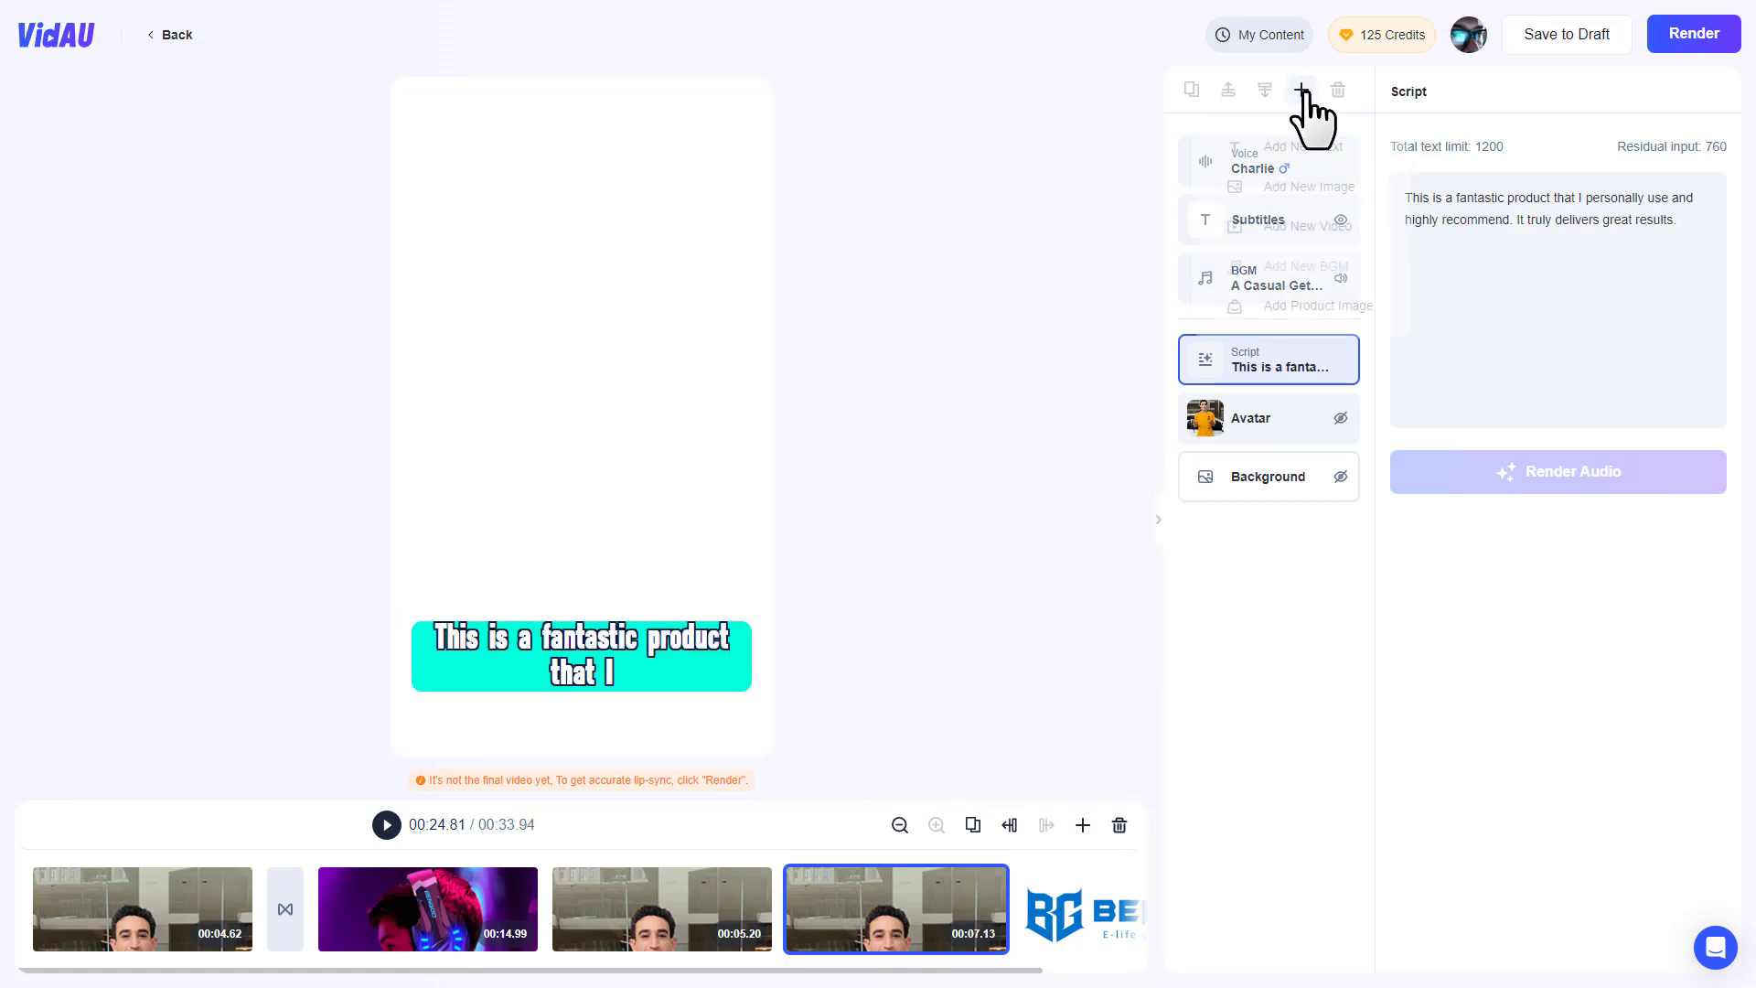
click(1302, 148)
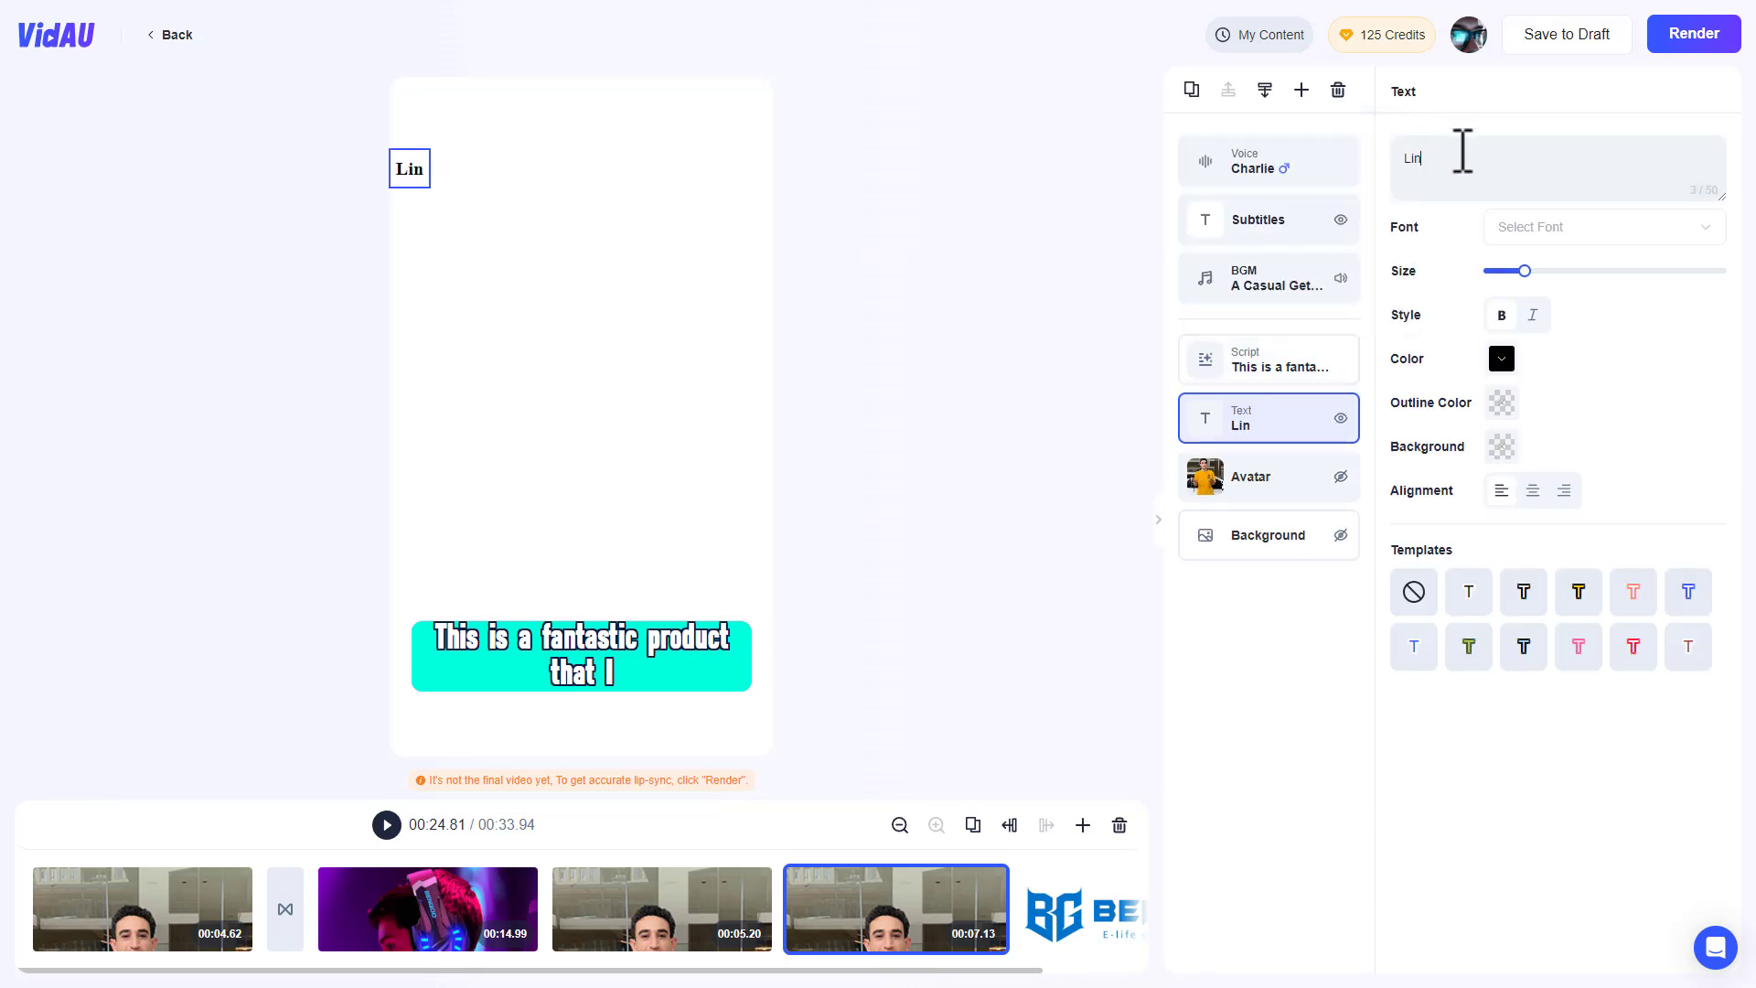
drag(1523, 270, 1593, 272)
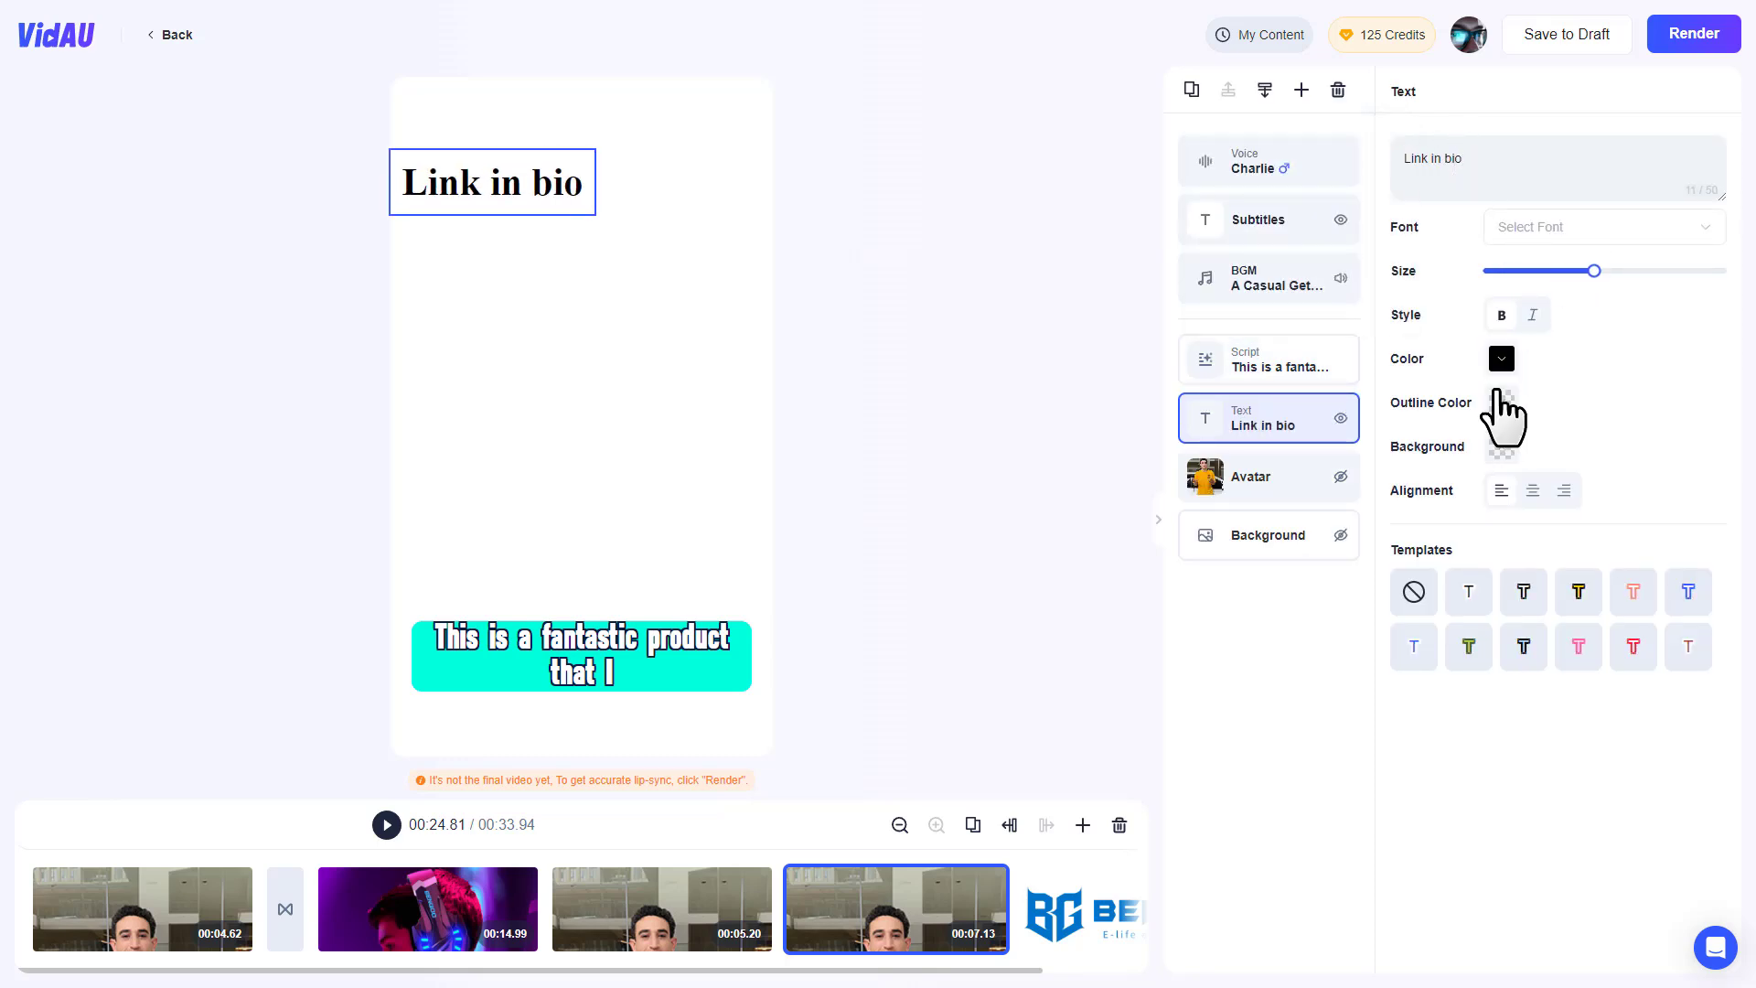
click(1578, 592)
drag(470, 168, 545, 180)
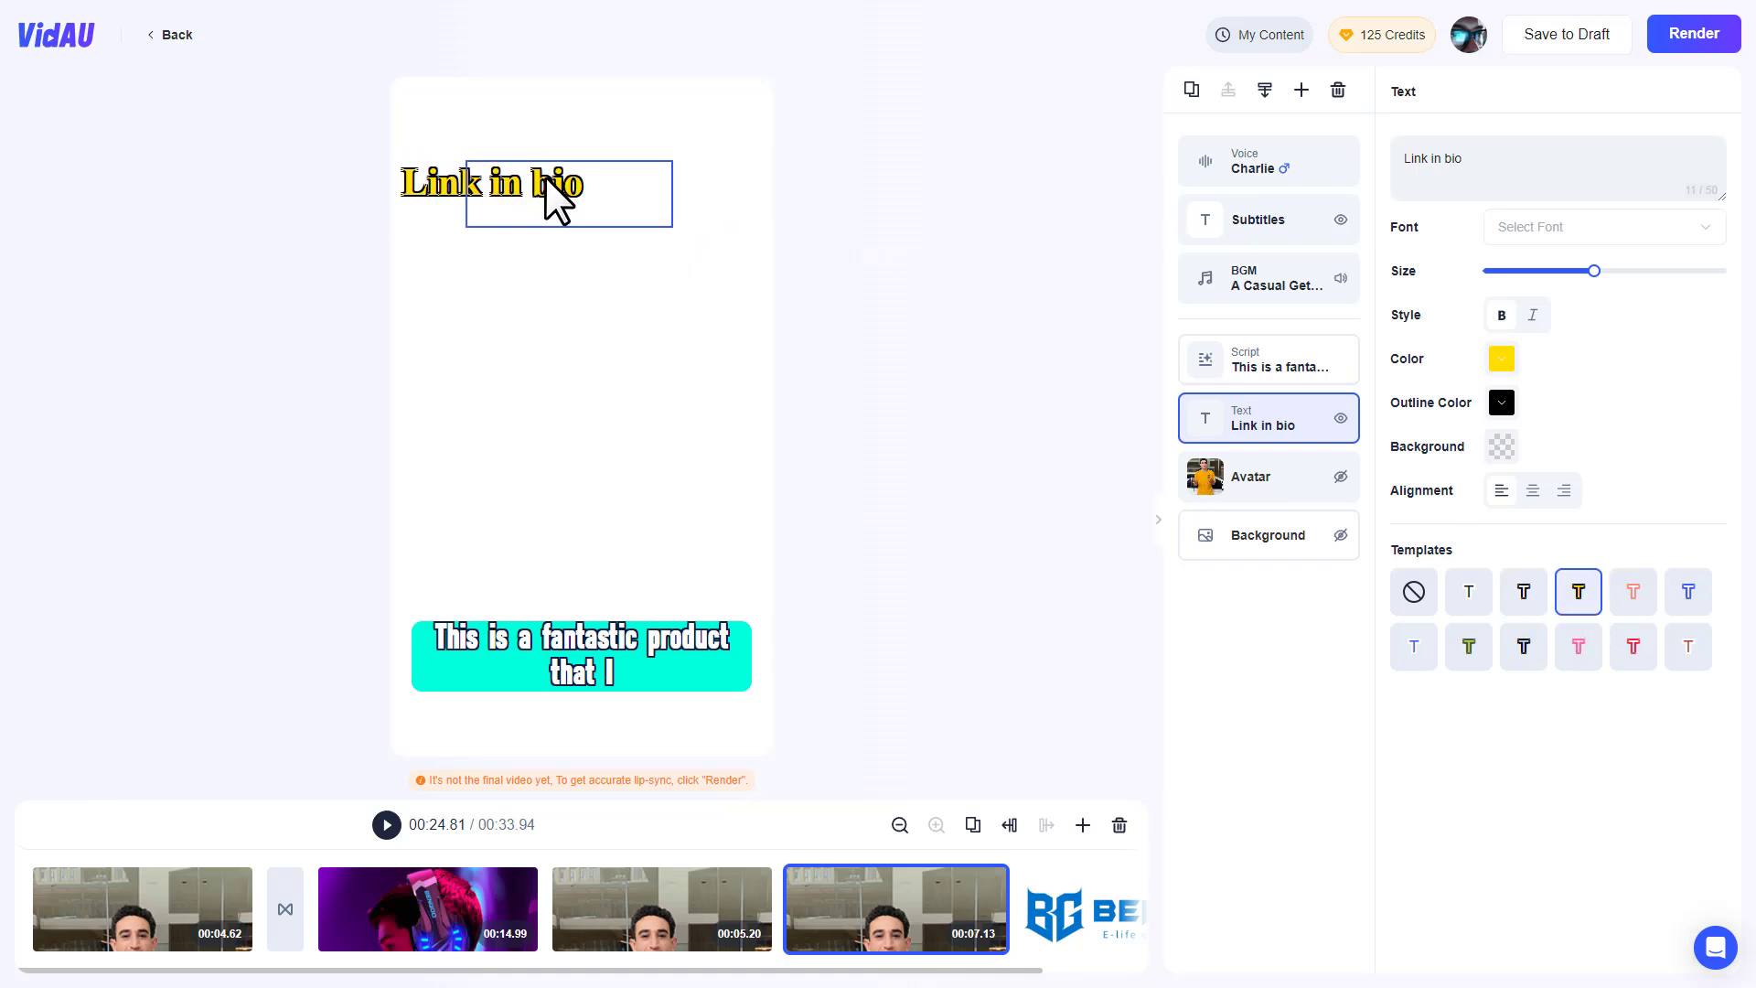
click(1301, 90)
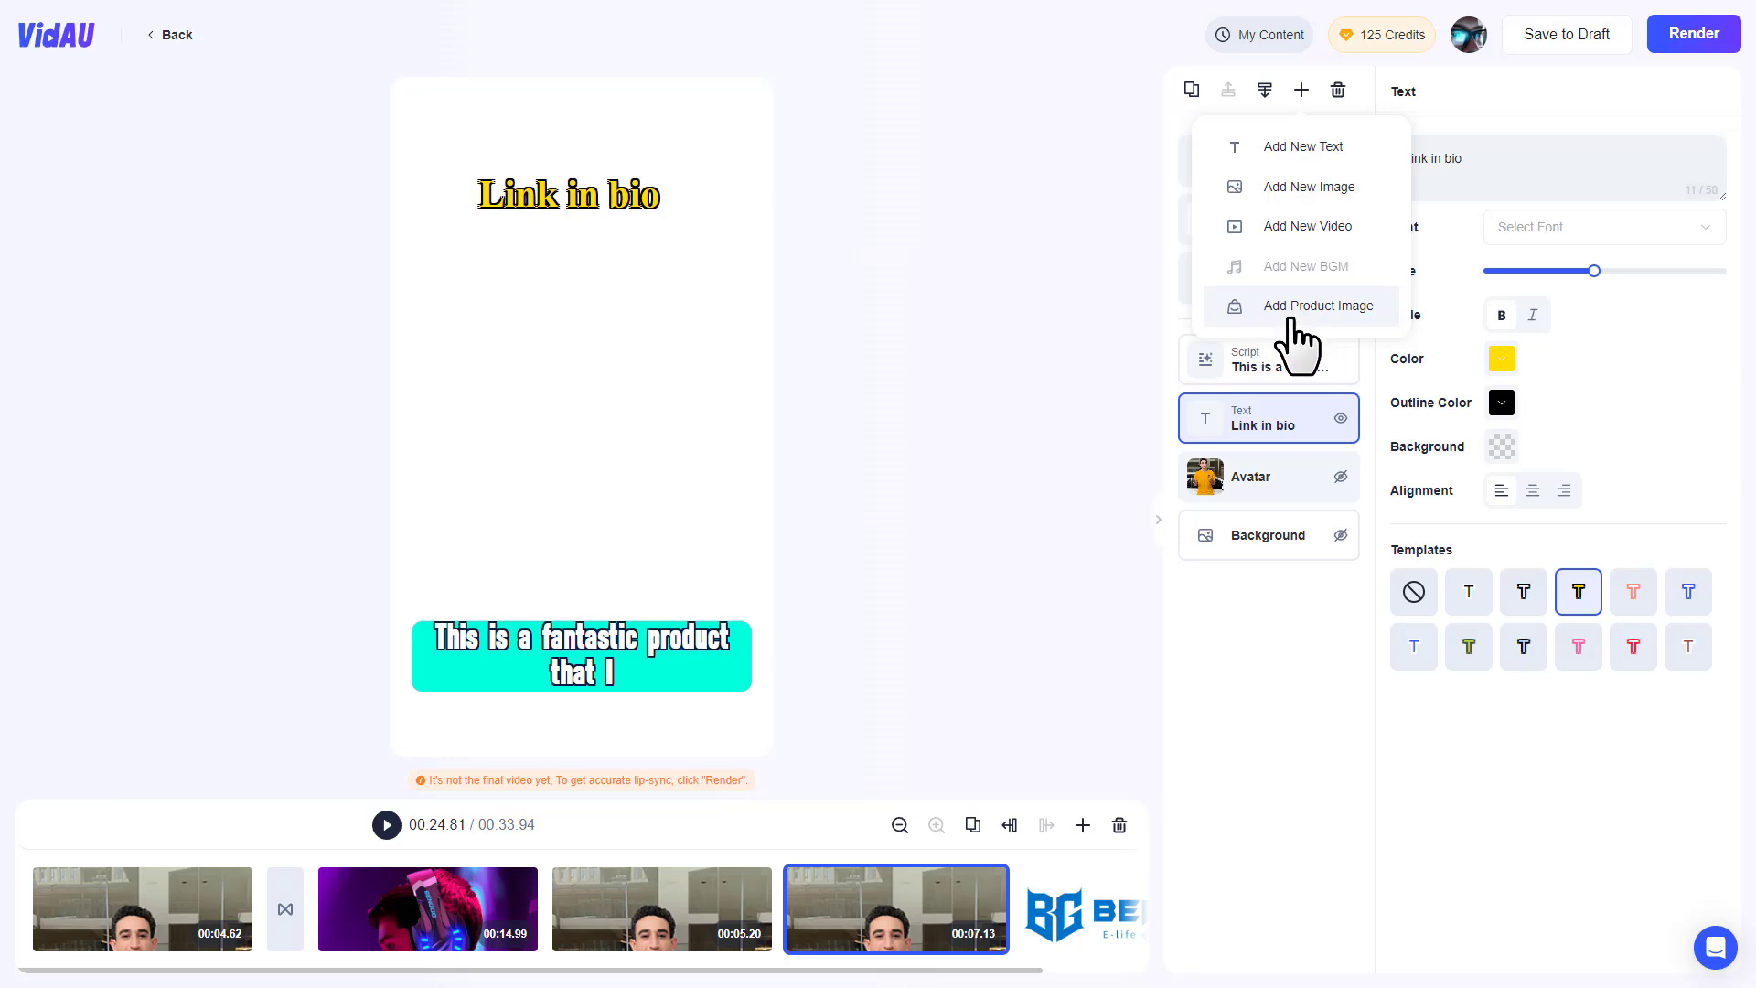
click(1276, 631)
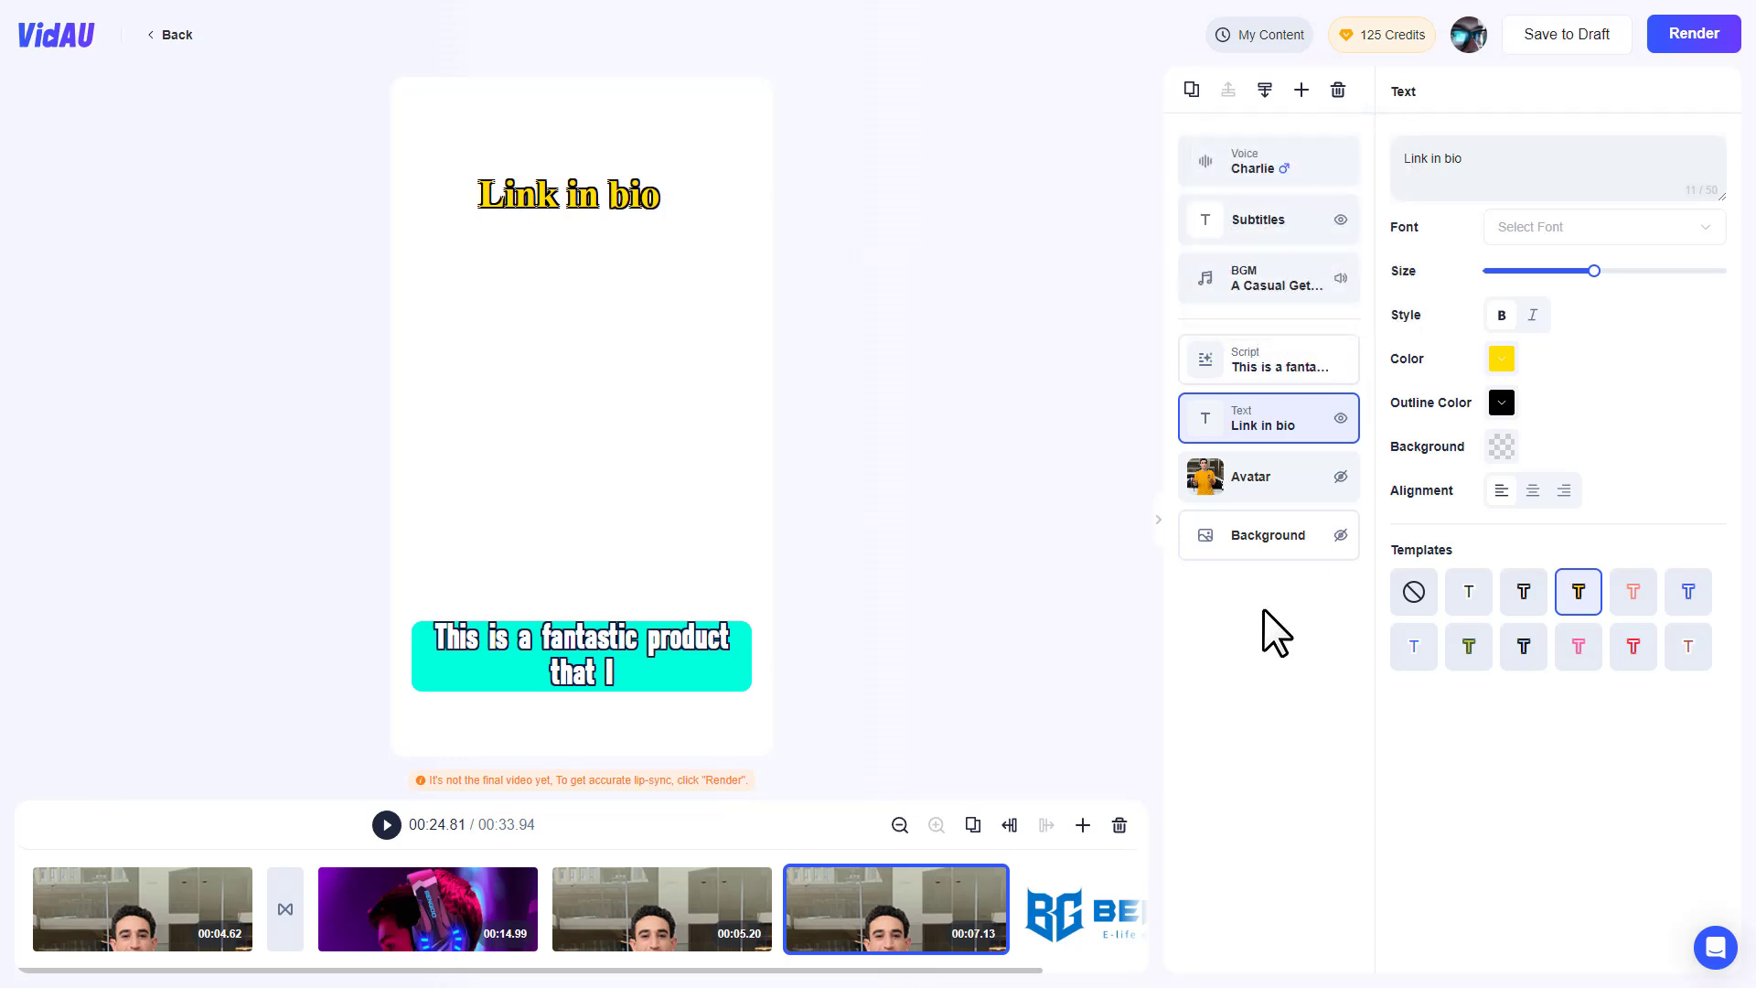
Step: Delete the new Link in bio clip and scroll through the template gallery
click(667, 921)
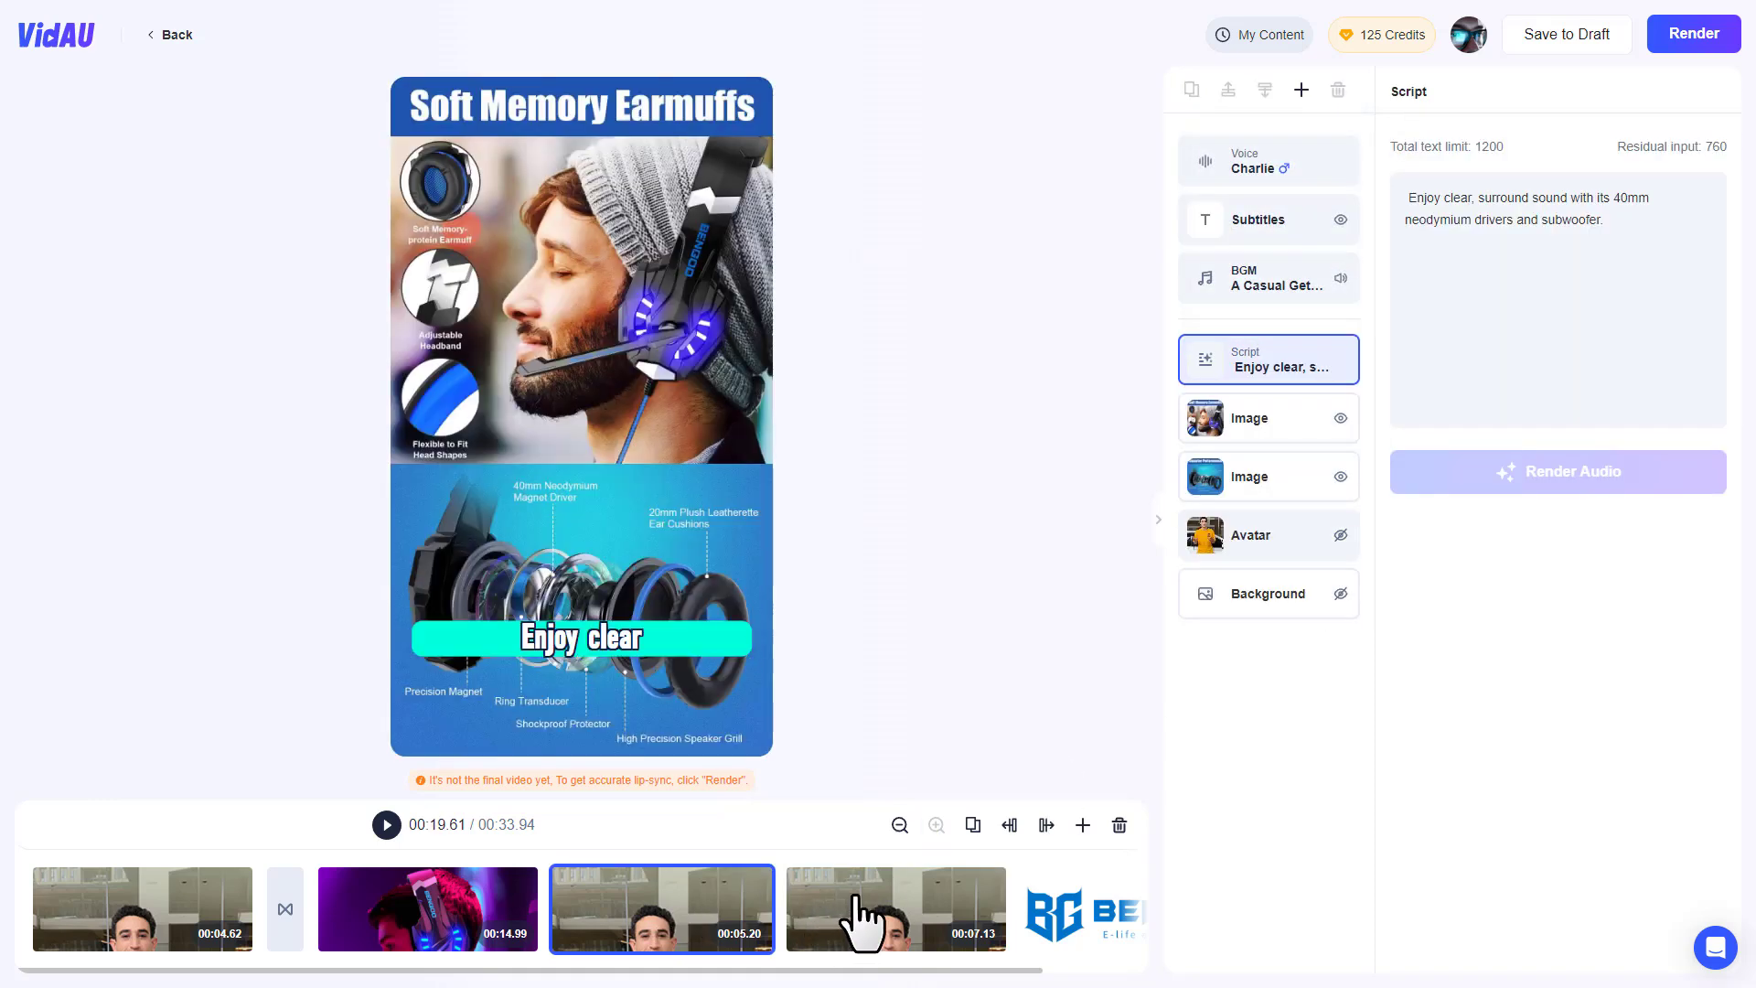
click(858, 920)
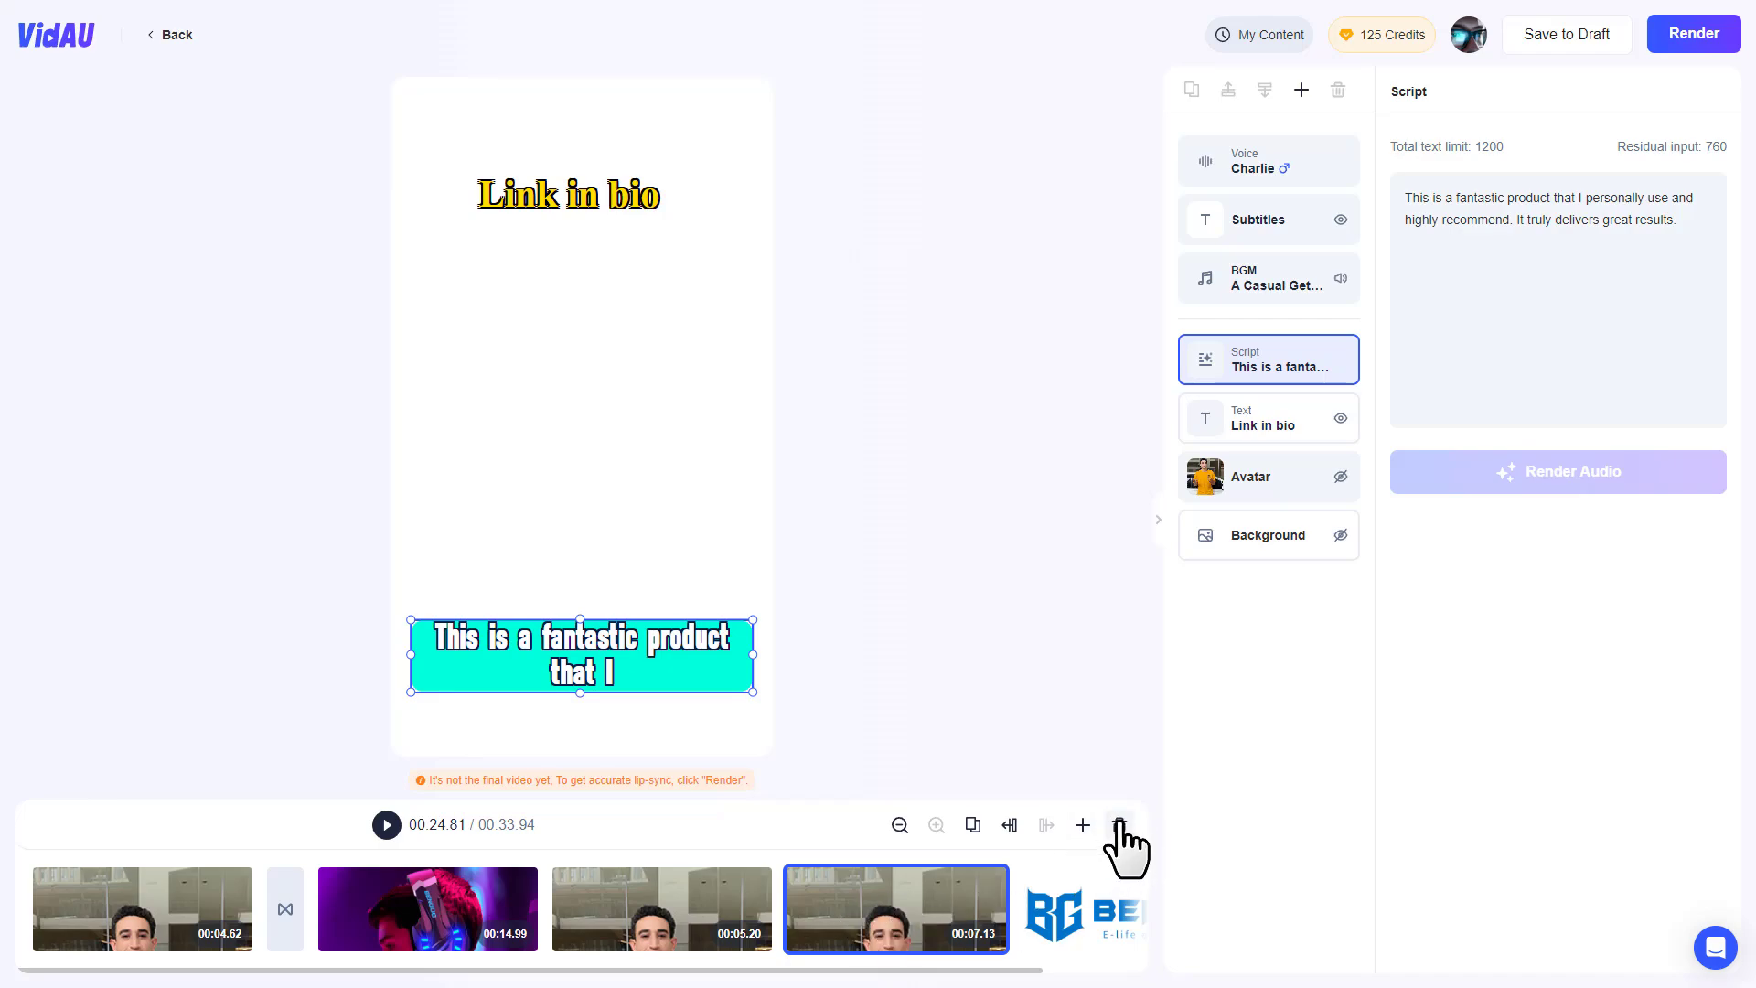
click(1119, 824)
click(1014, 465)
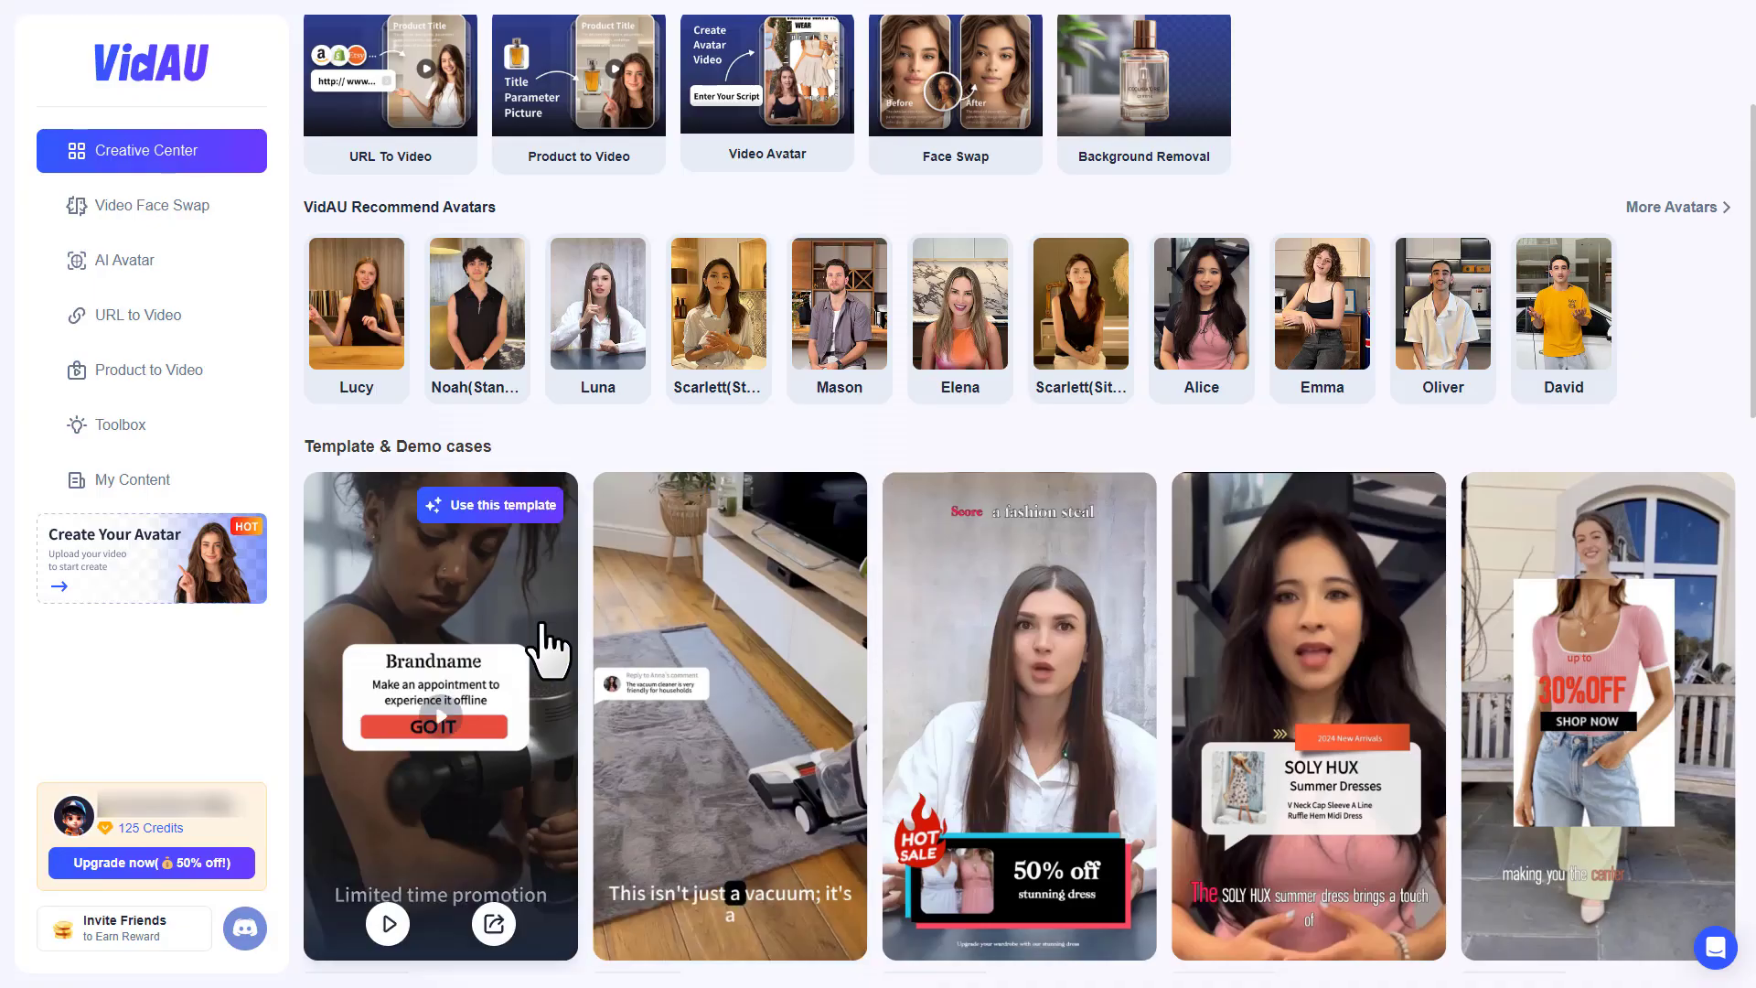
scroll(549, 594, down, 3)
scroll(1545, 549, down, 5)
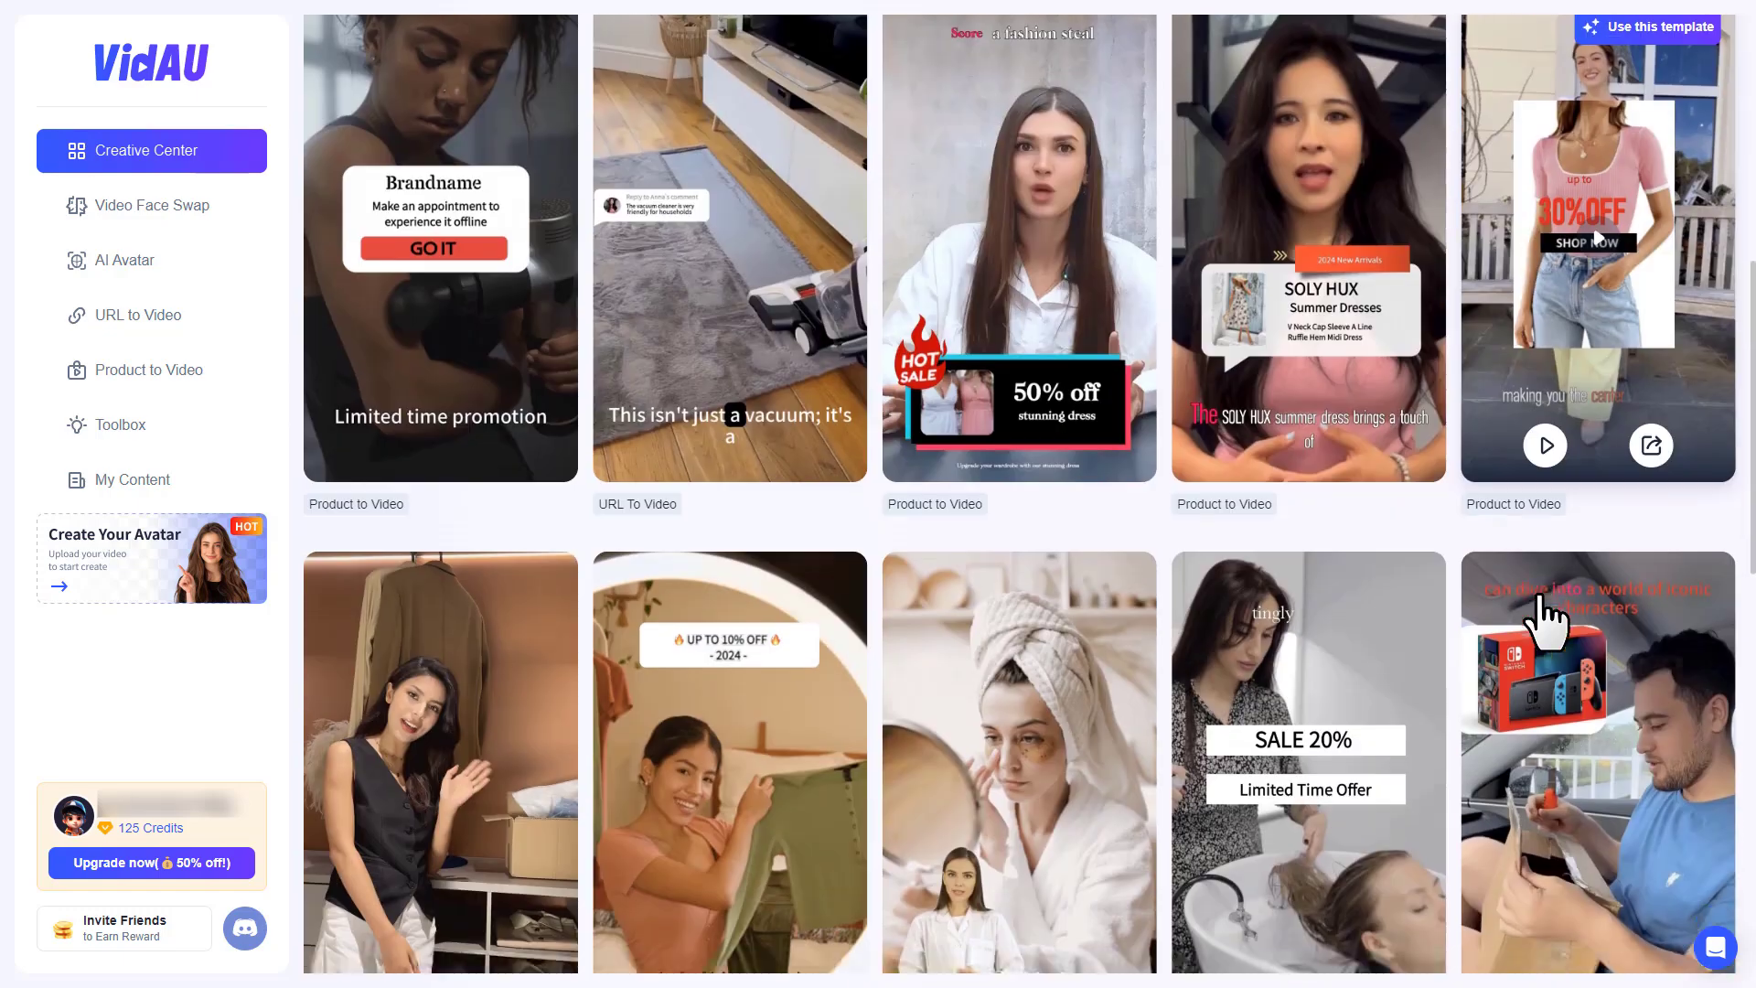
scroll(729, 650, down, 2)
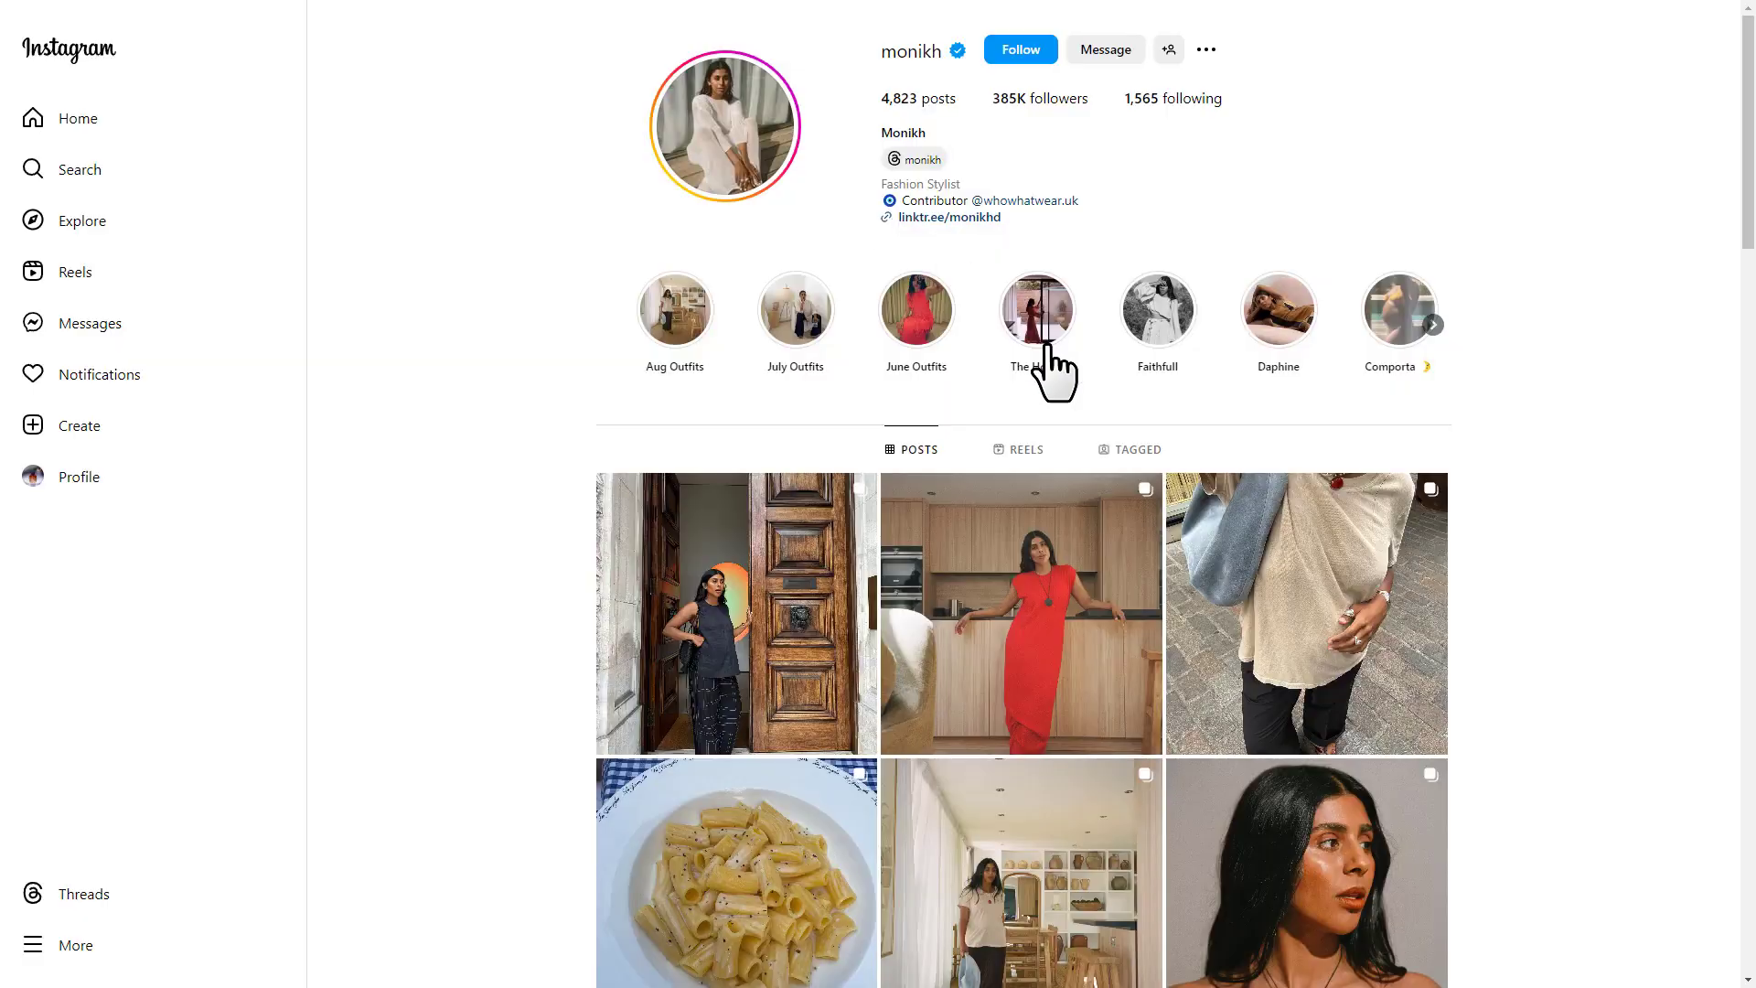
Step: Scroll down through a fashion creator's Instagram posts grid for outfit ideas
scroll(1051, 372, down, 5)
scroll(1110, 458, down, 6)
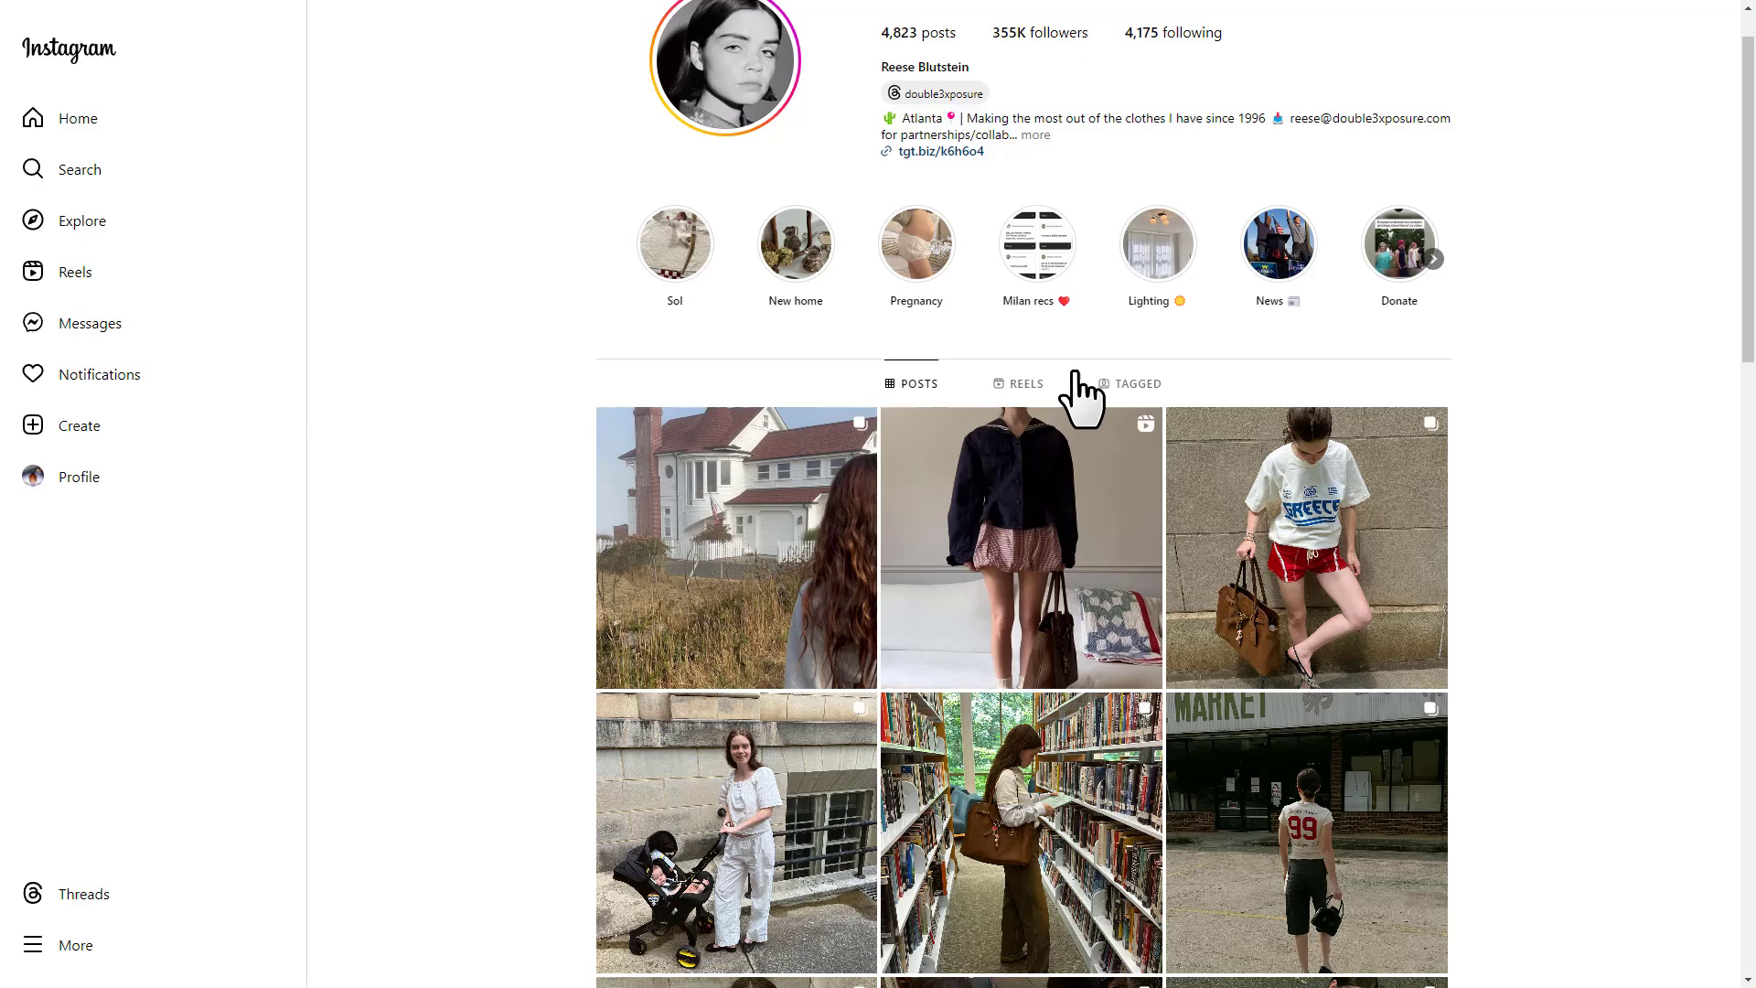
scroll(1078, 392, down, 4)
scroll(1029, 425, down, 9)
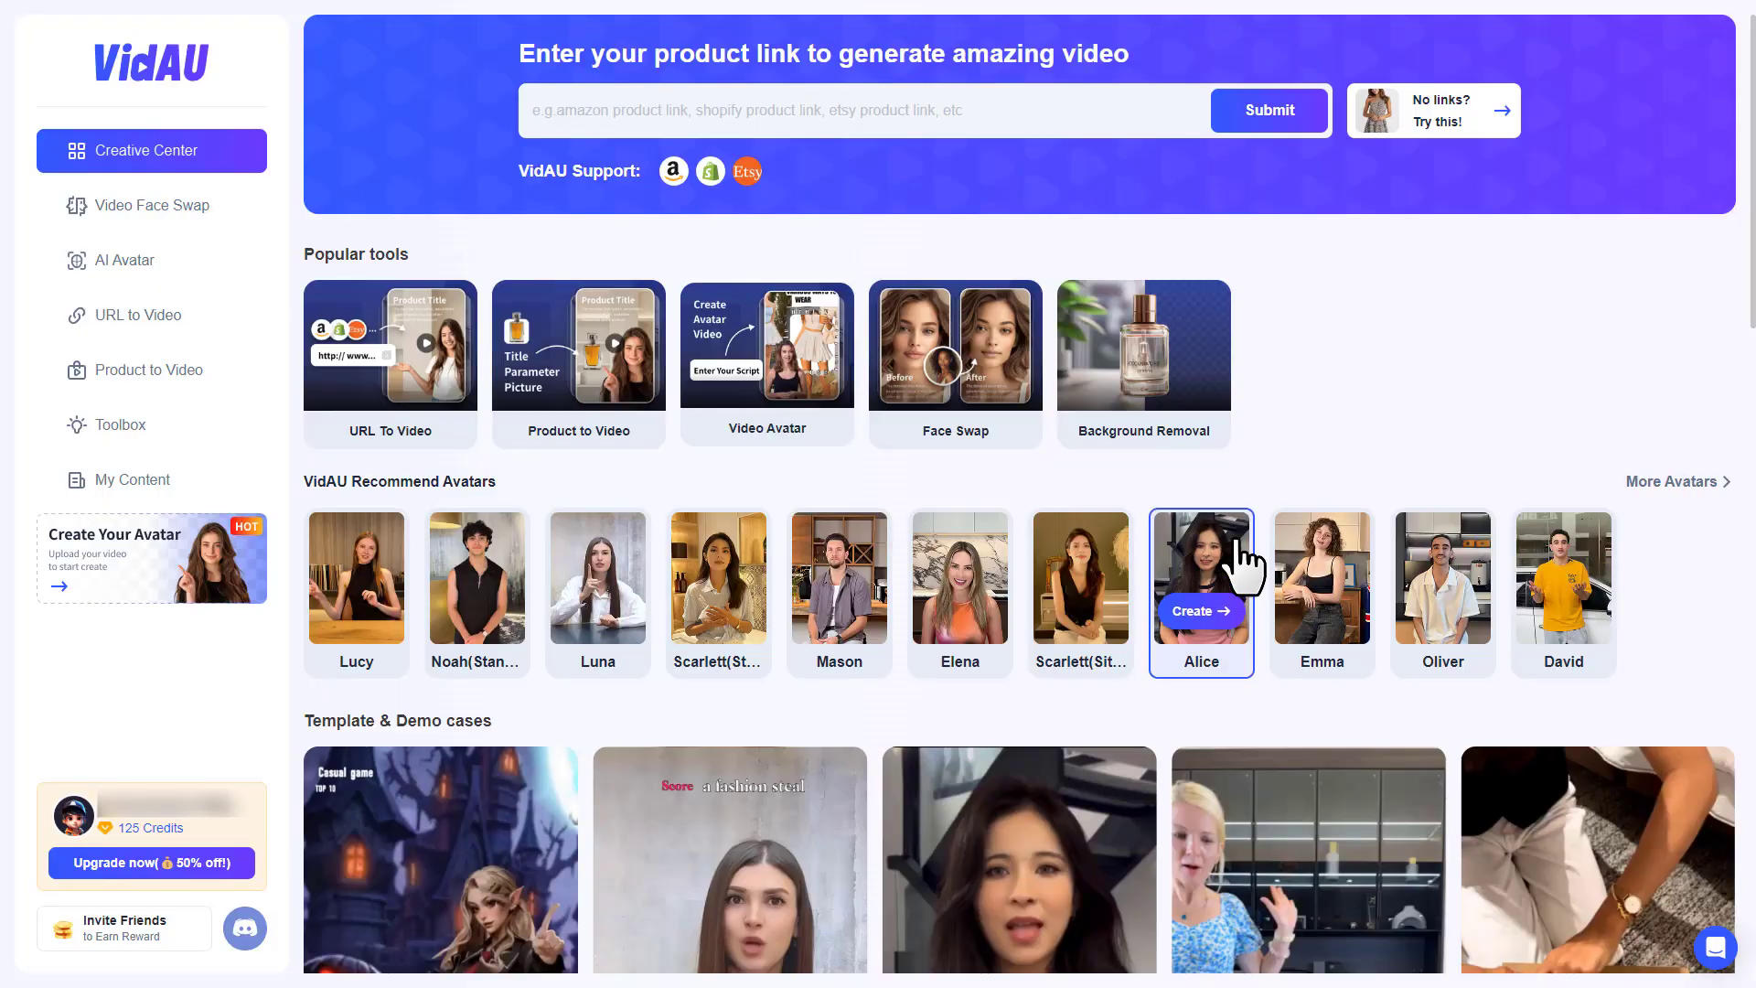
scroll(647, 635, down, 5)
scroll(1620, 567, down, 7)
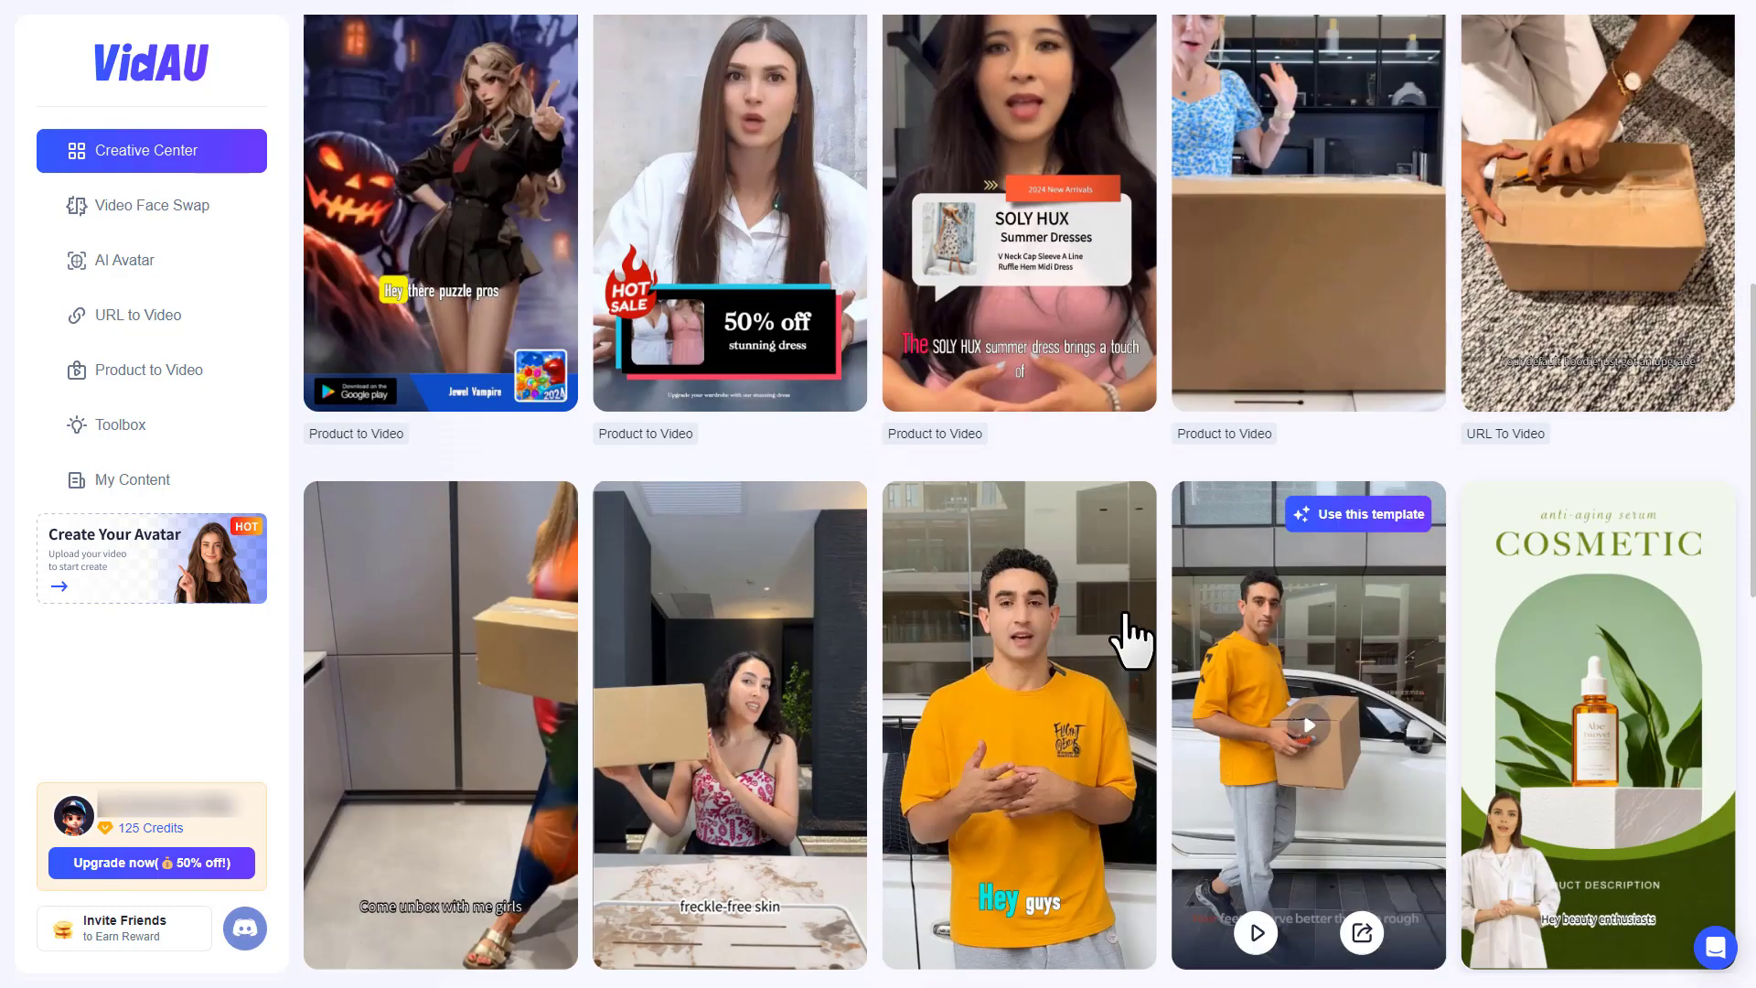
scroll(1079, 631, up, 12)
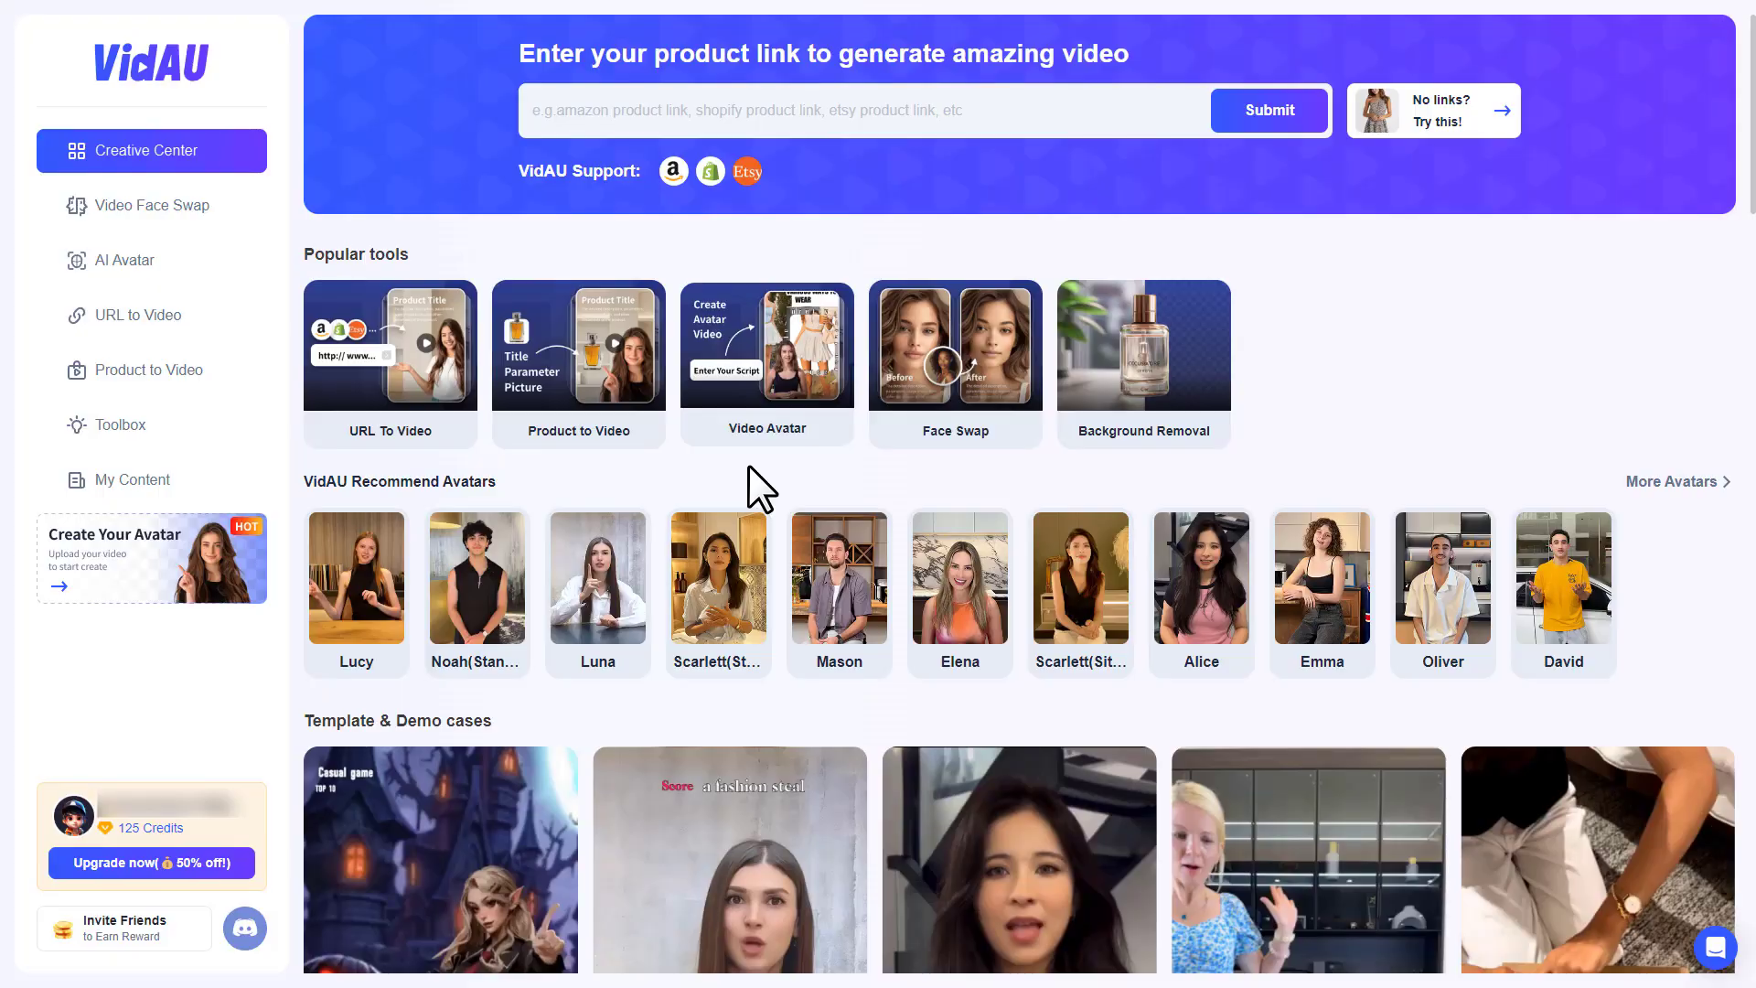
Step: Open AI Avatar from the sidebar and browse the VidAU Recommend Avatars grid
click(101, 264)
scroll(1109, 423, down, 3)
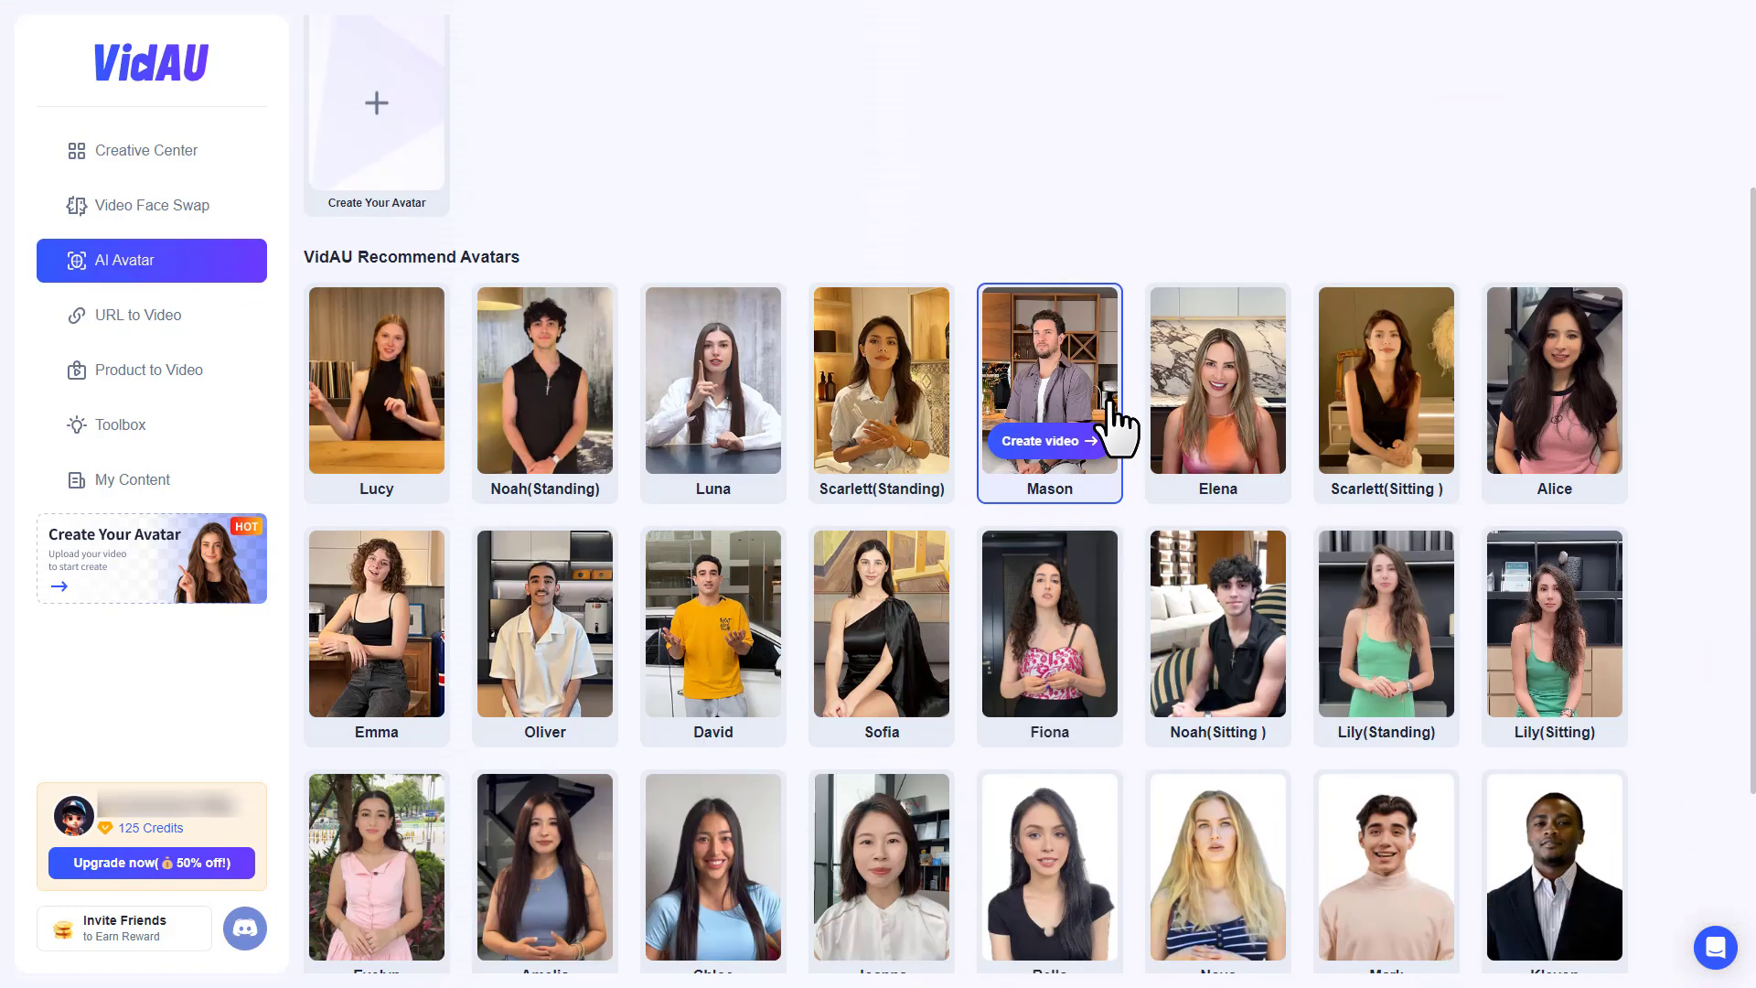
scroll(914, 485, down, 1)
scroll(1051, 741, down, 1)
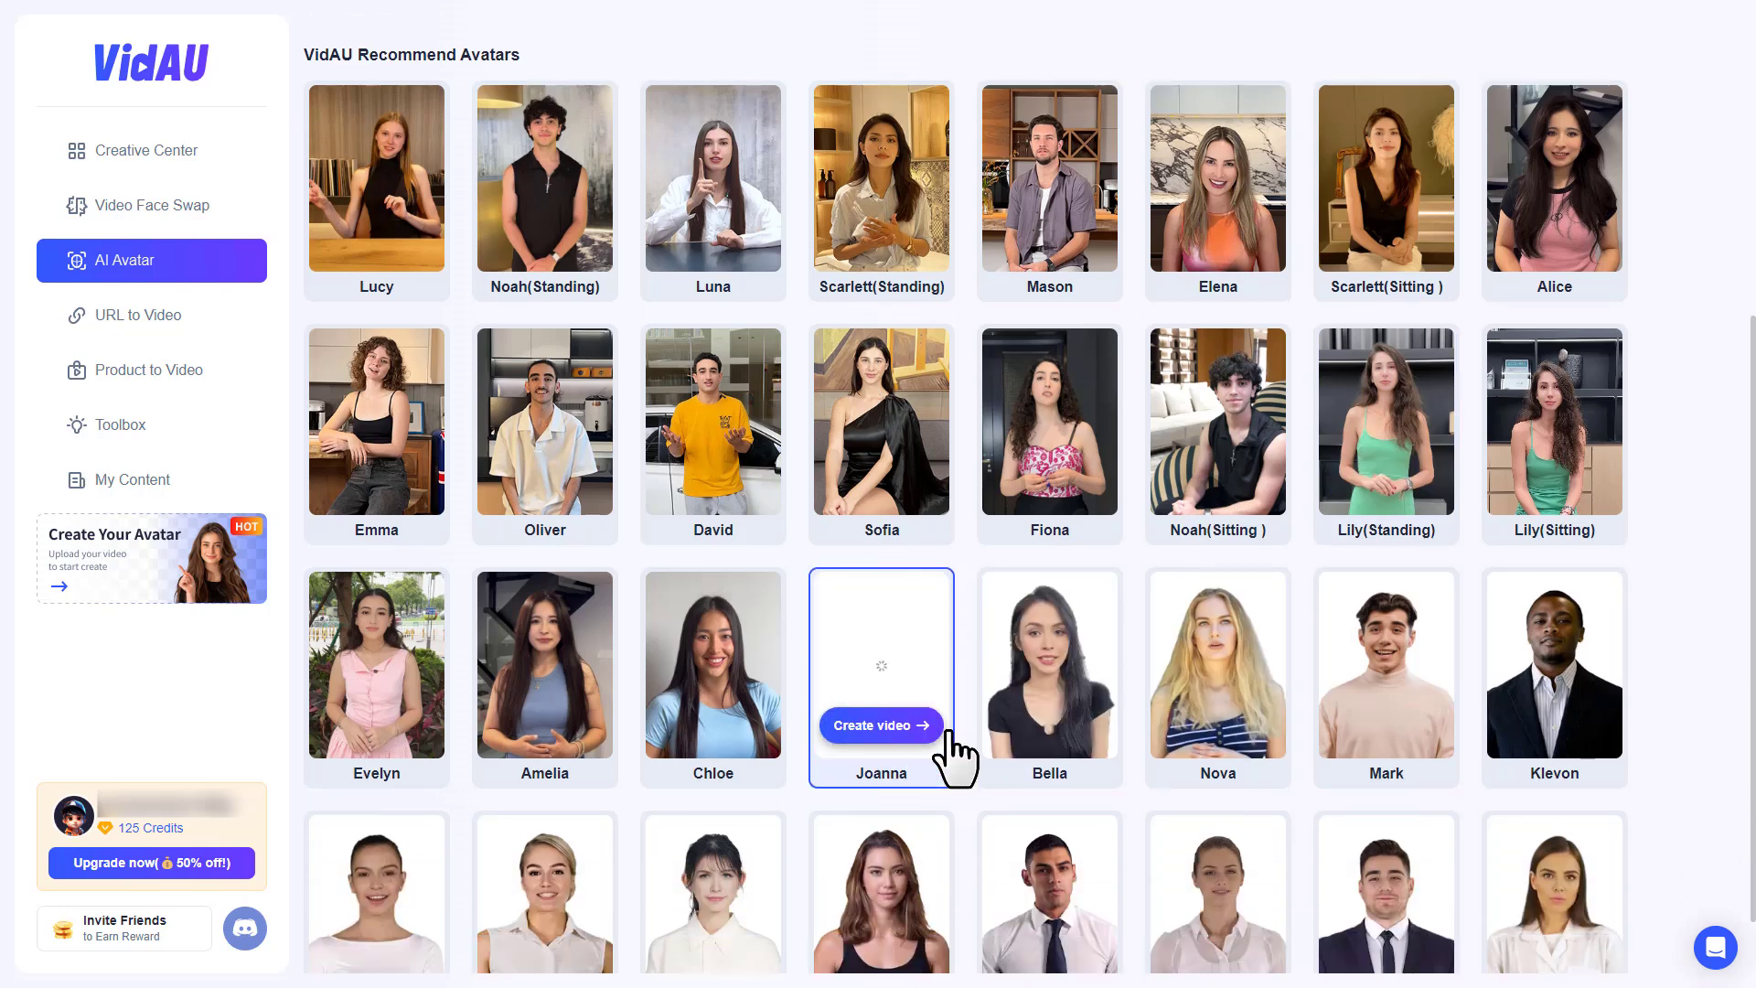
scroll(1005, 731, down, 1)
scroll(685, 613, up, 2)
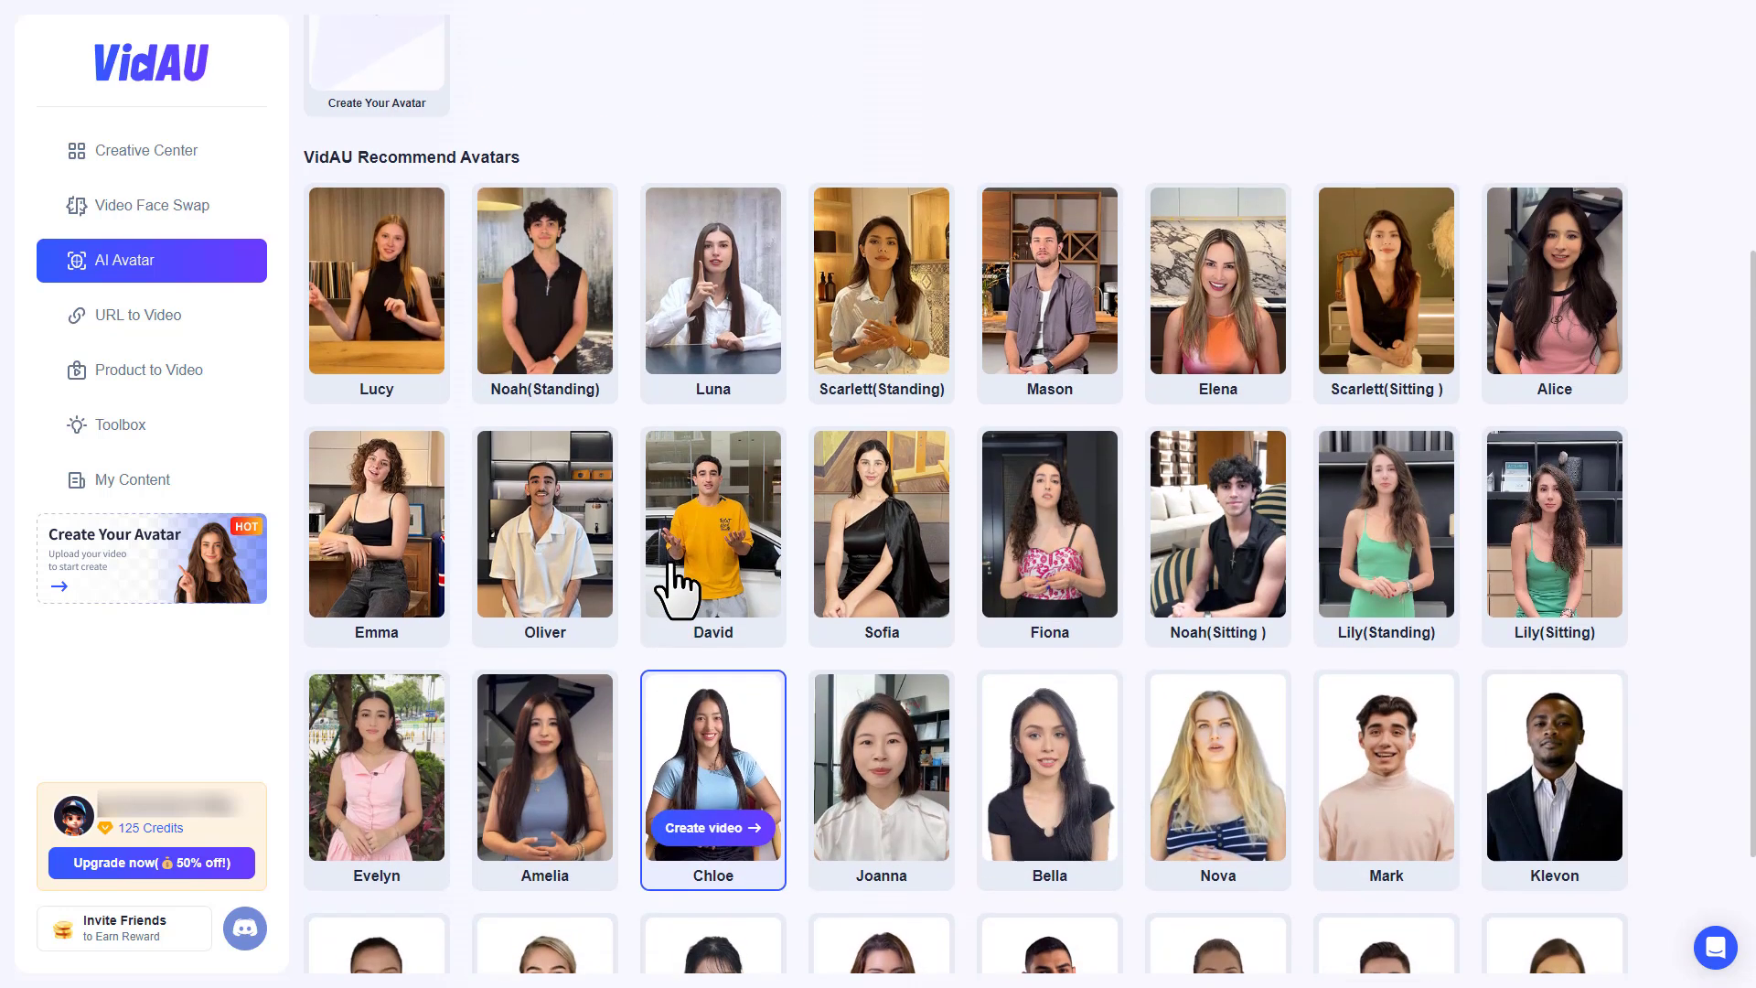
scroll(1143, 547, up, 3)
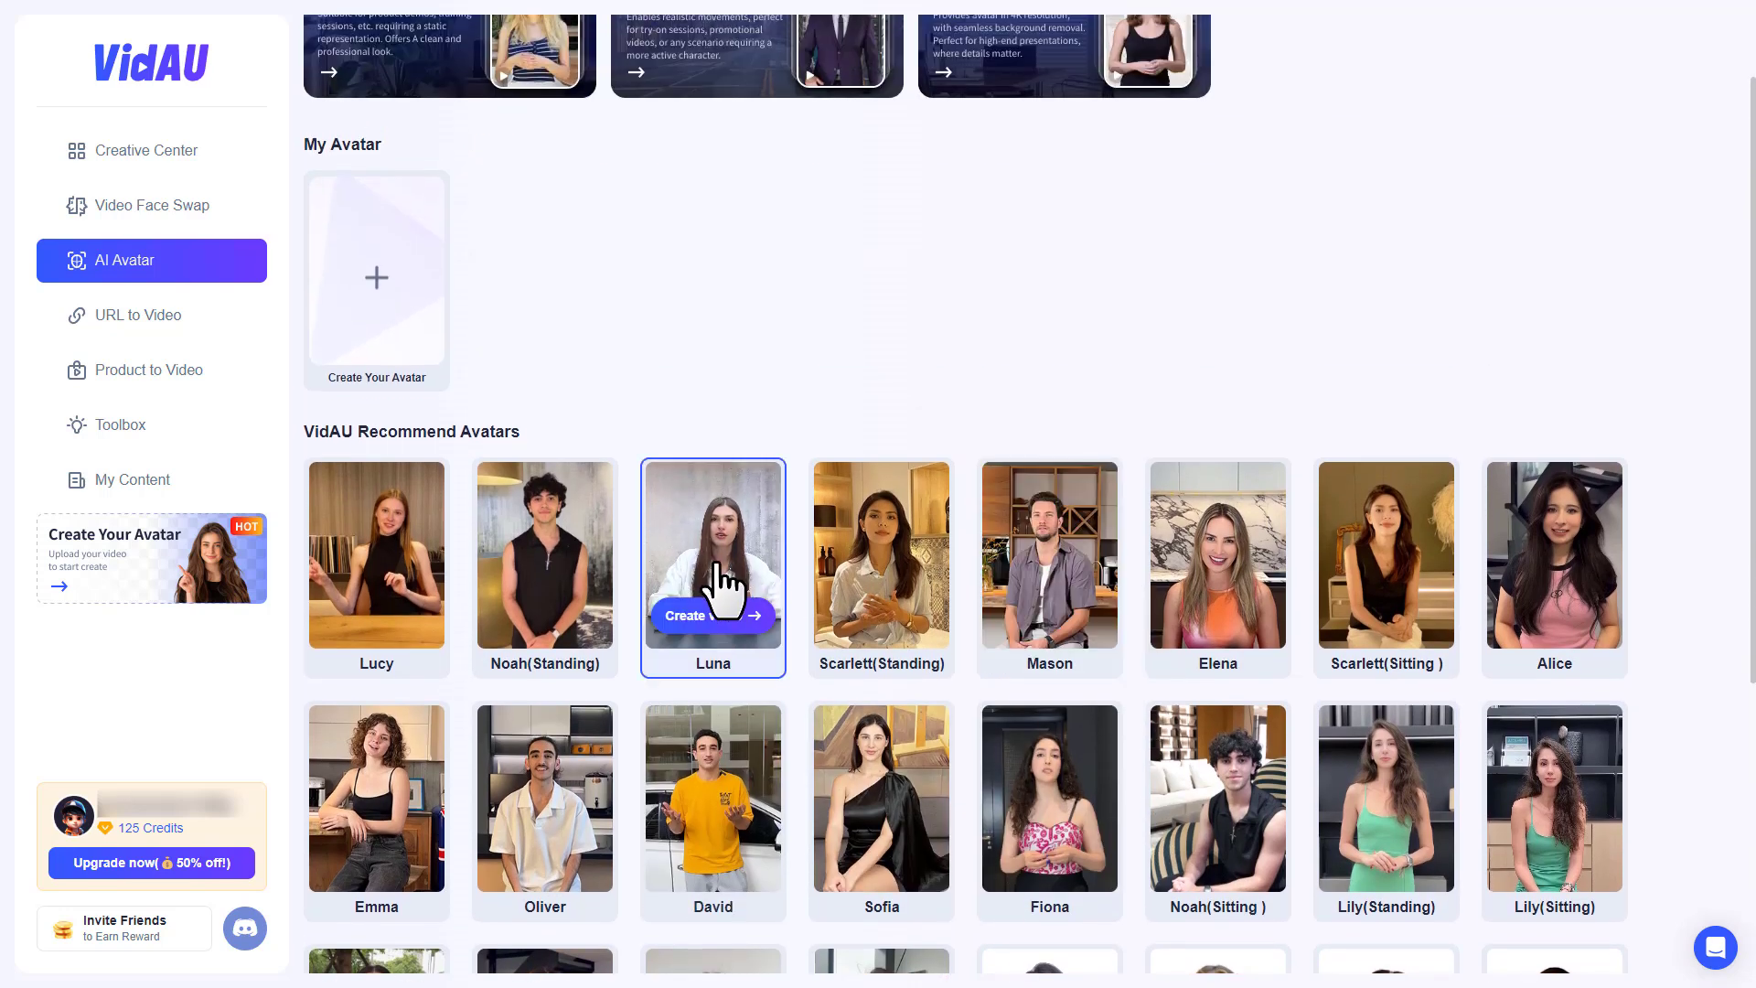